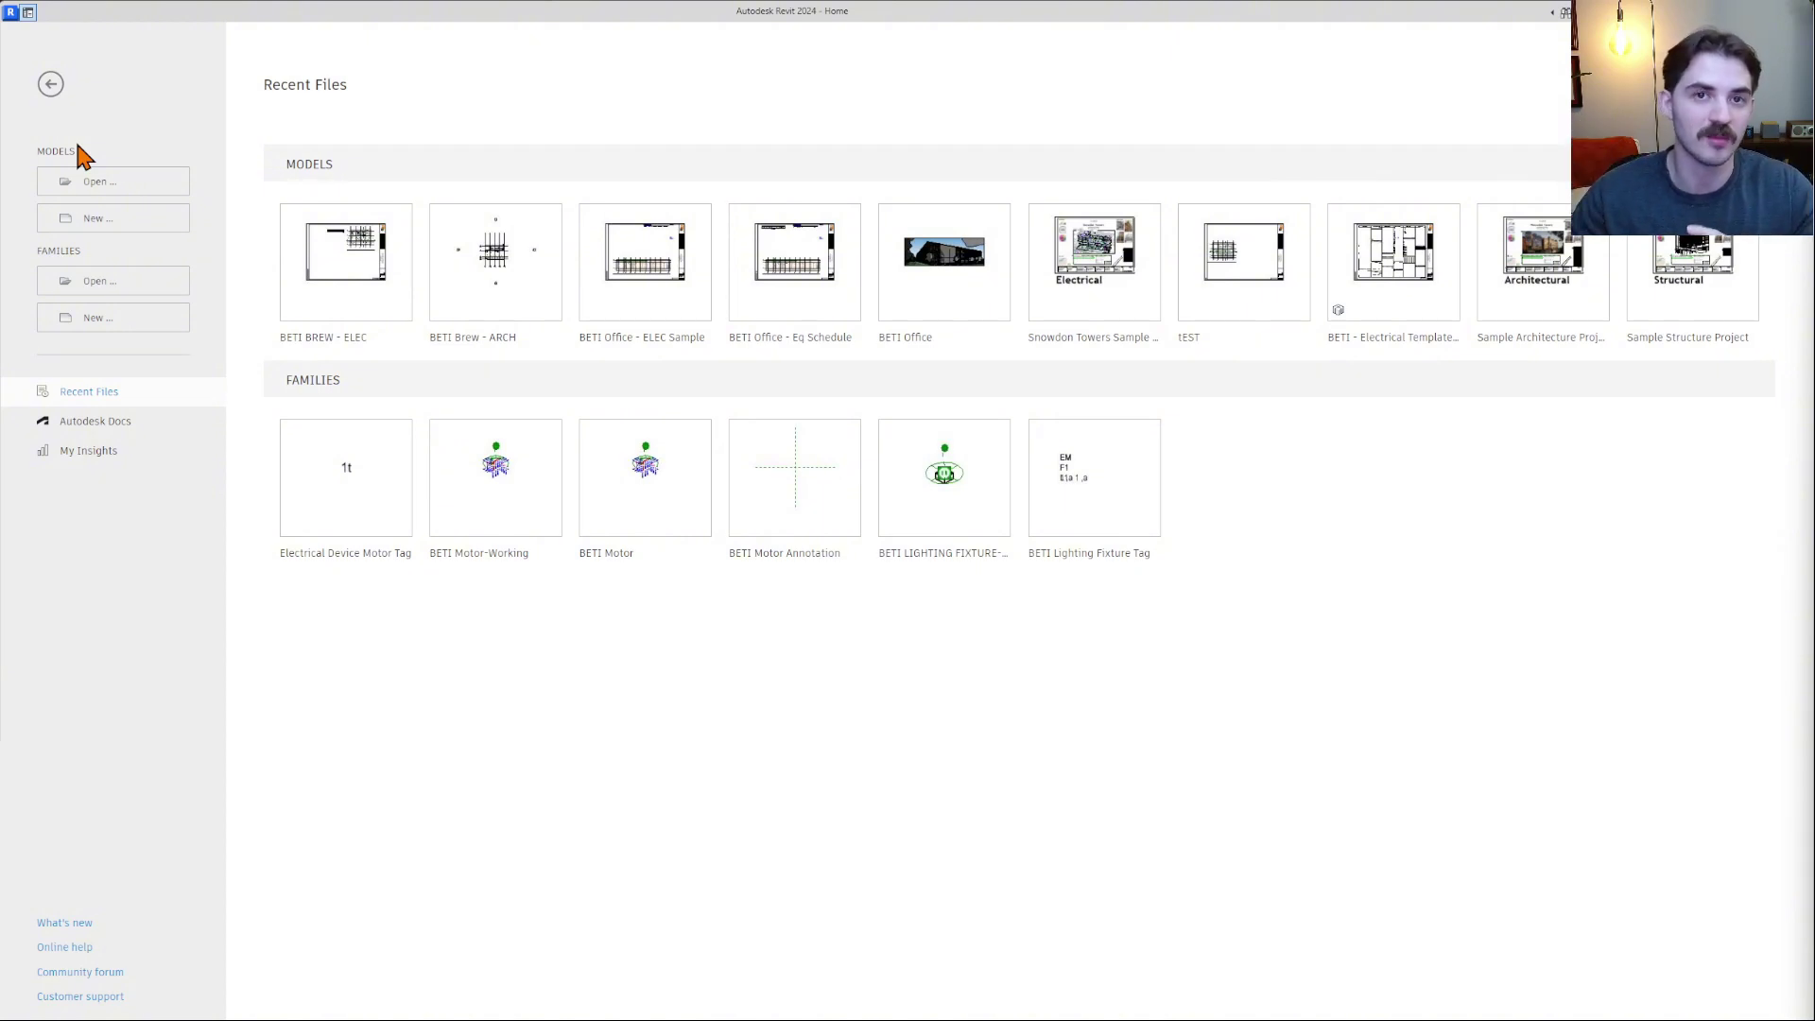
Open the New Project dialog and review the template list, keeping Imperial Multi-discipline selected.
click(114, 225)
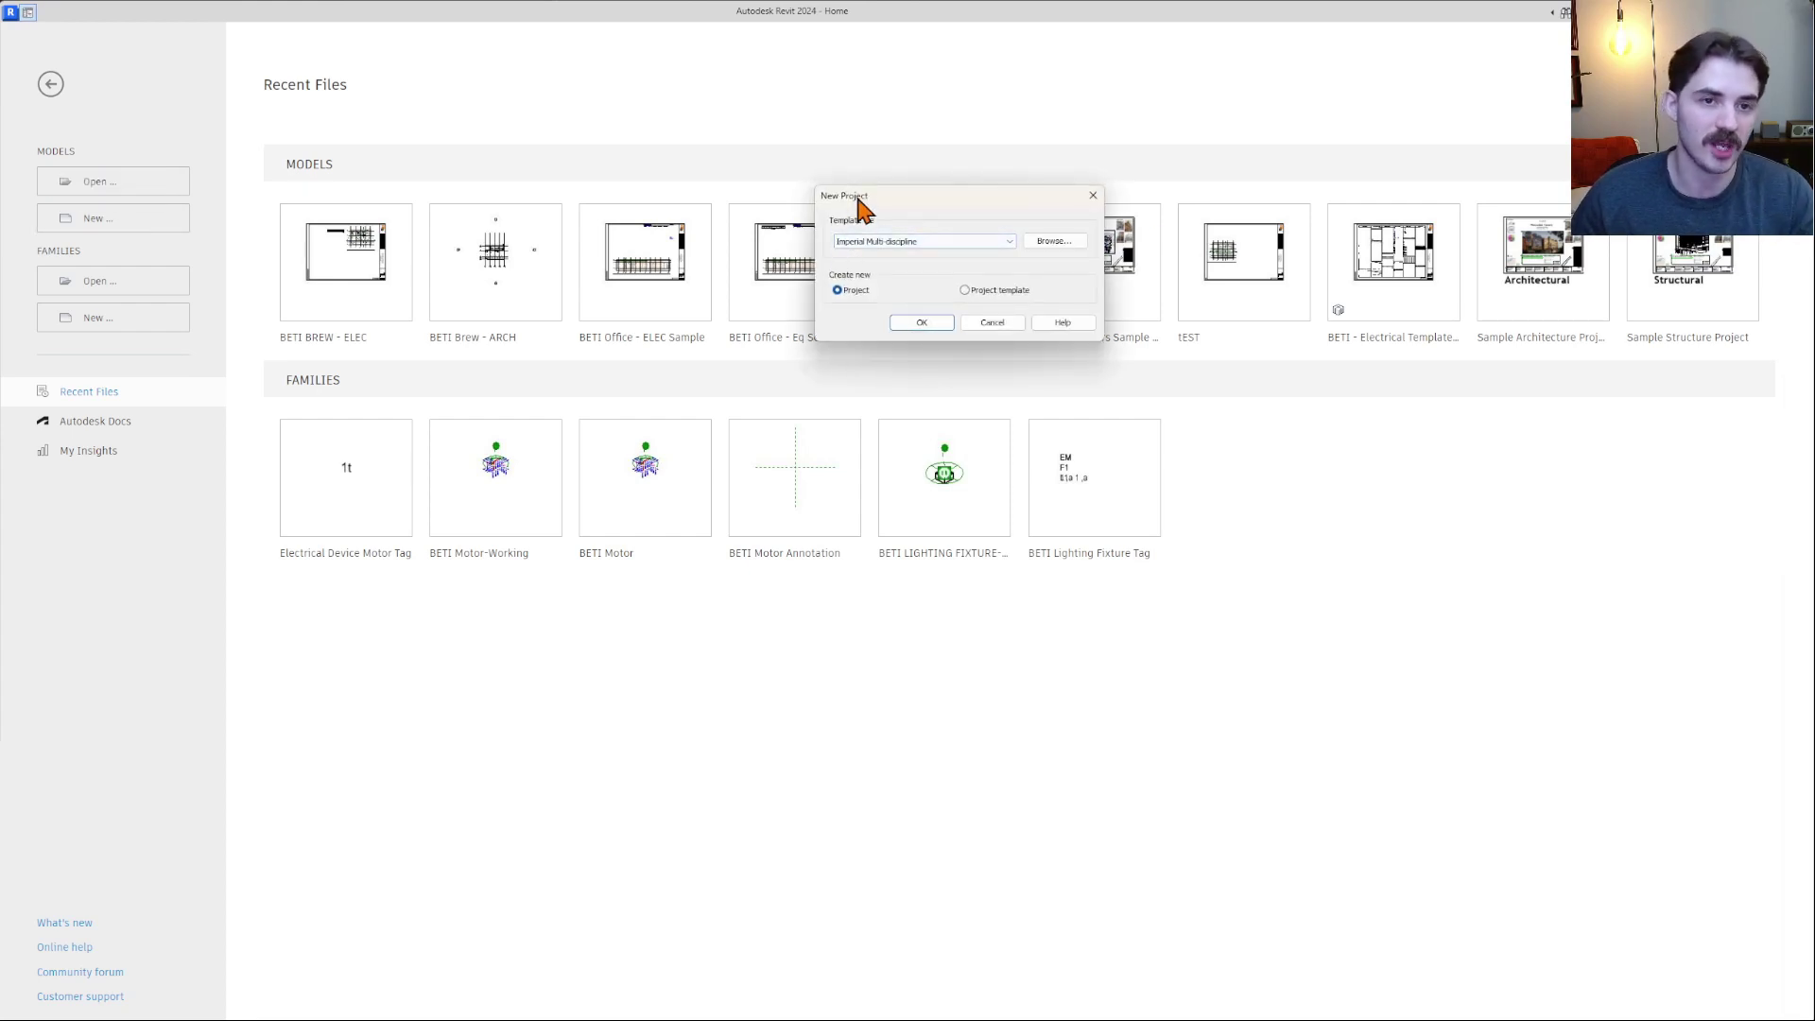
drag(835, 203, 860, 199)
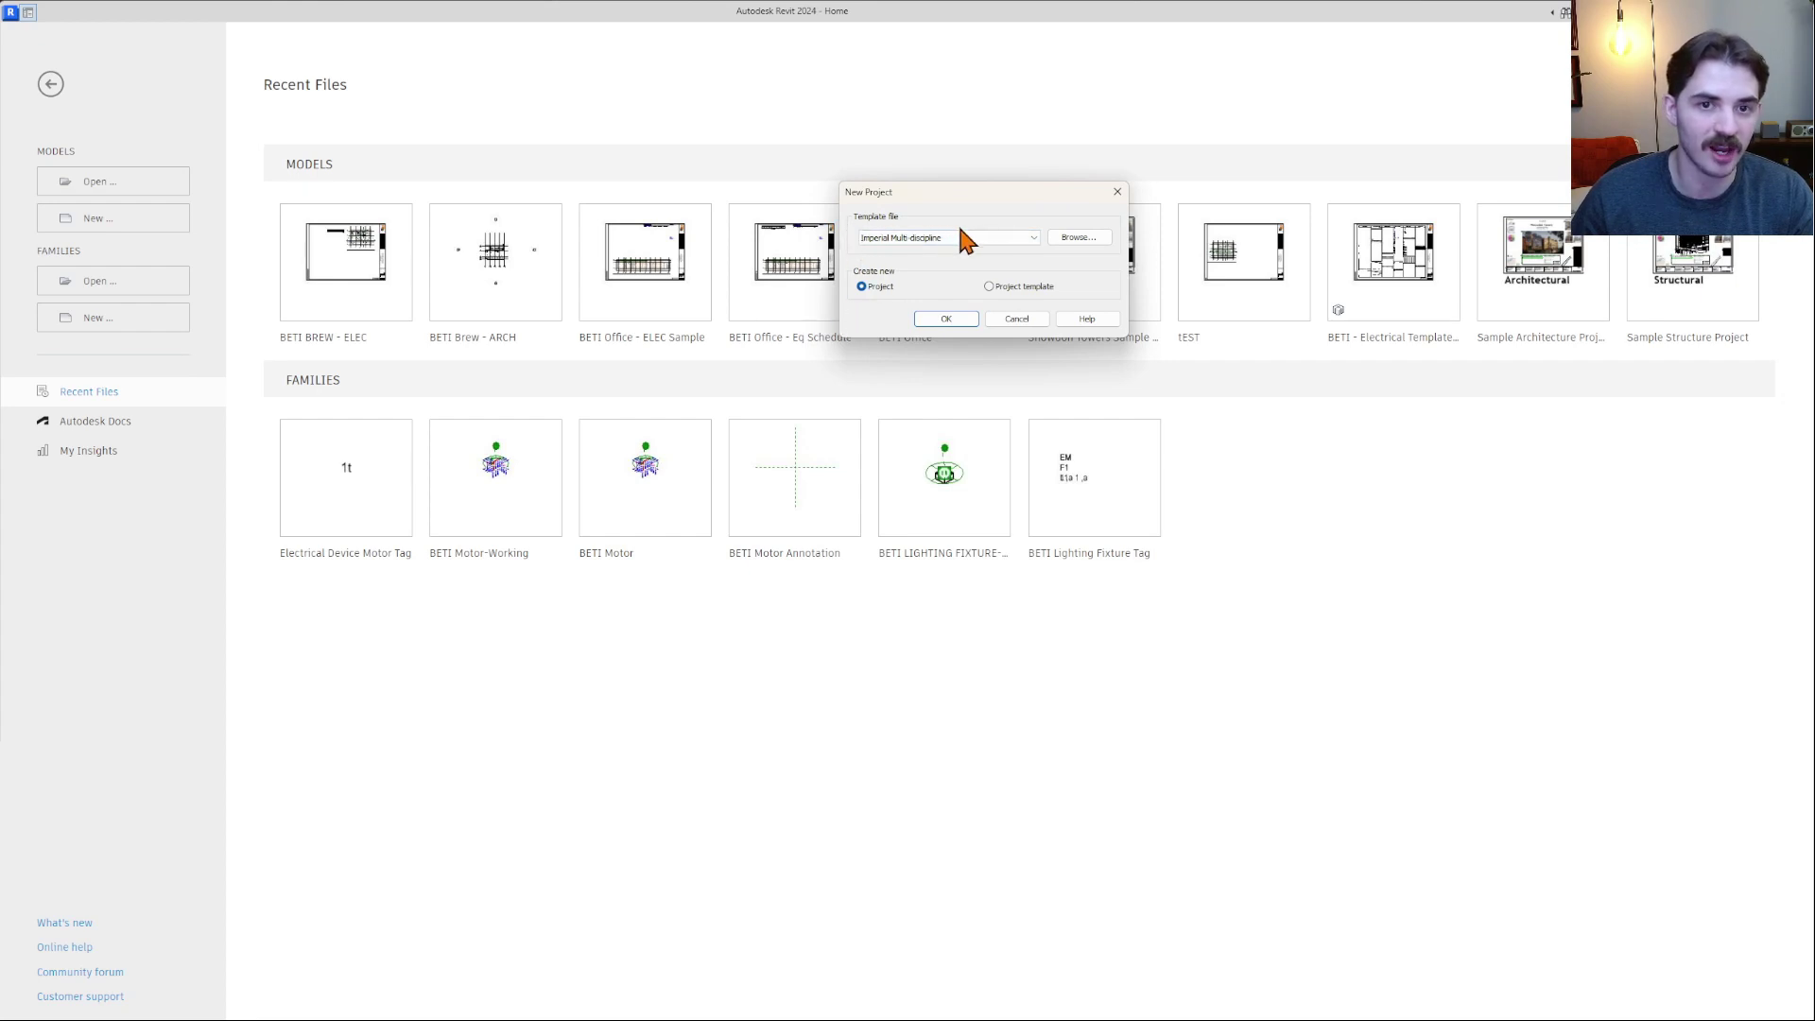
click(988, 238)
click(1011, 243)
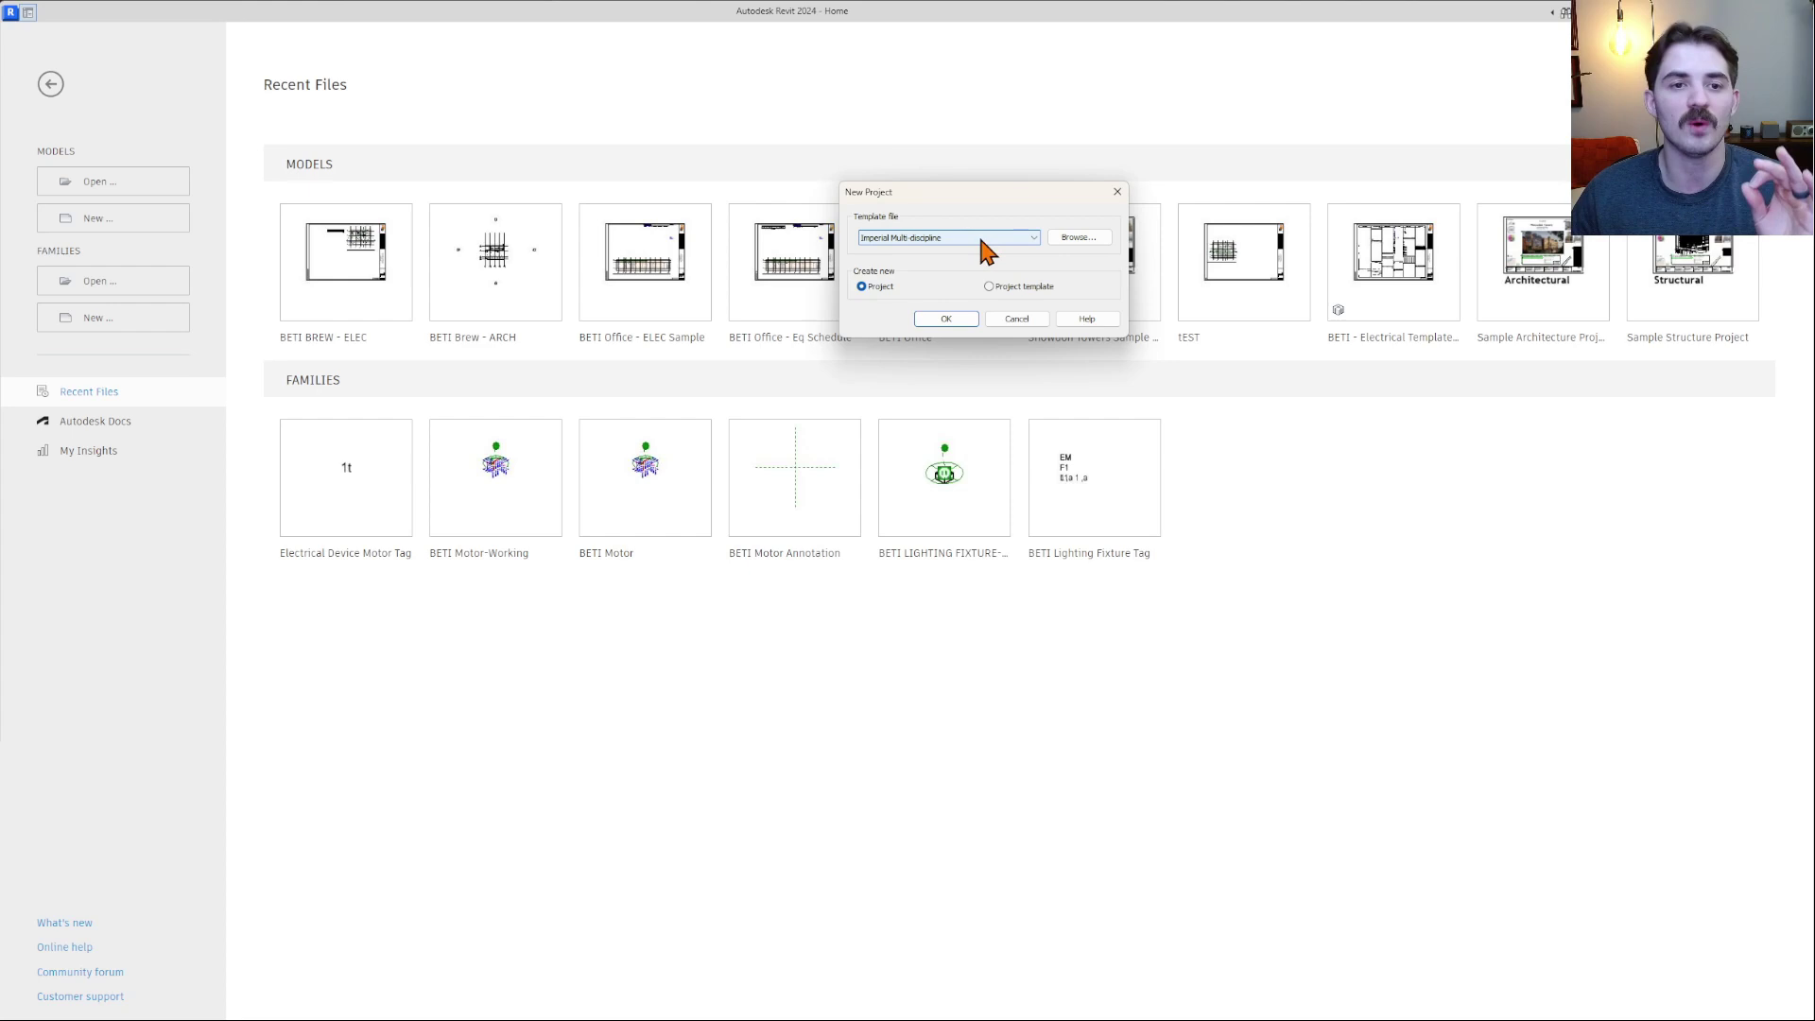
click(978, 242)
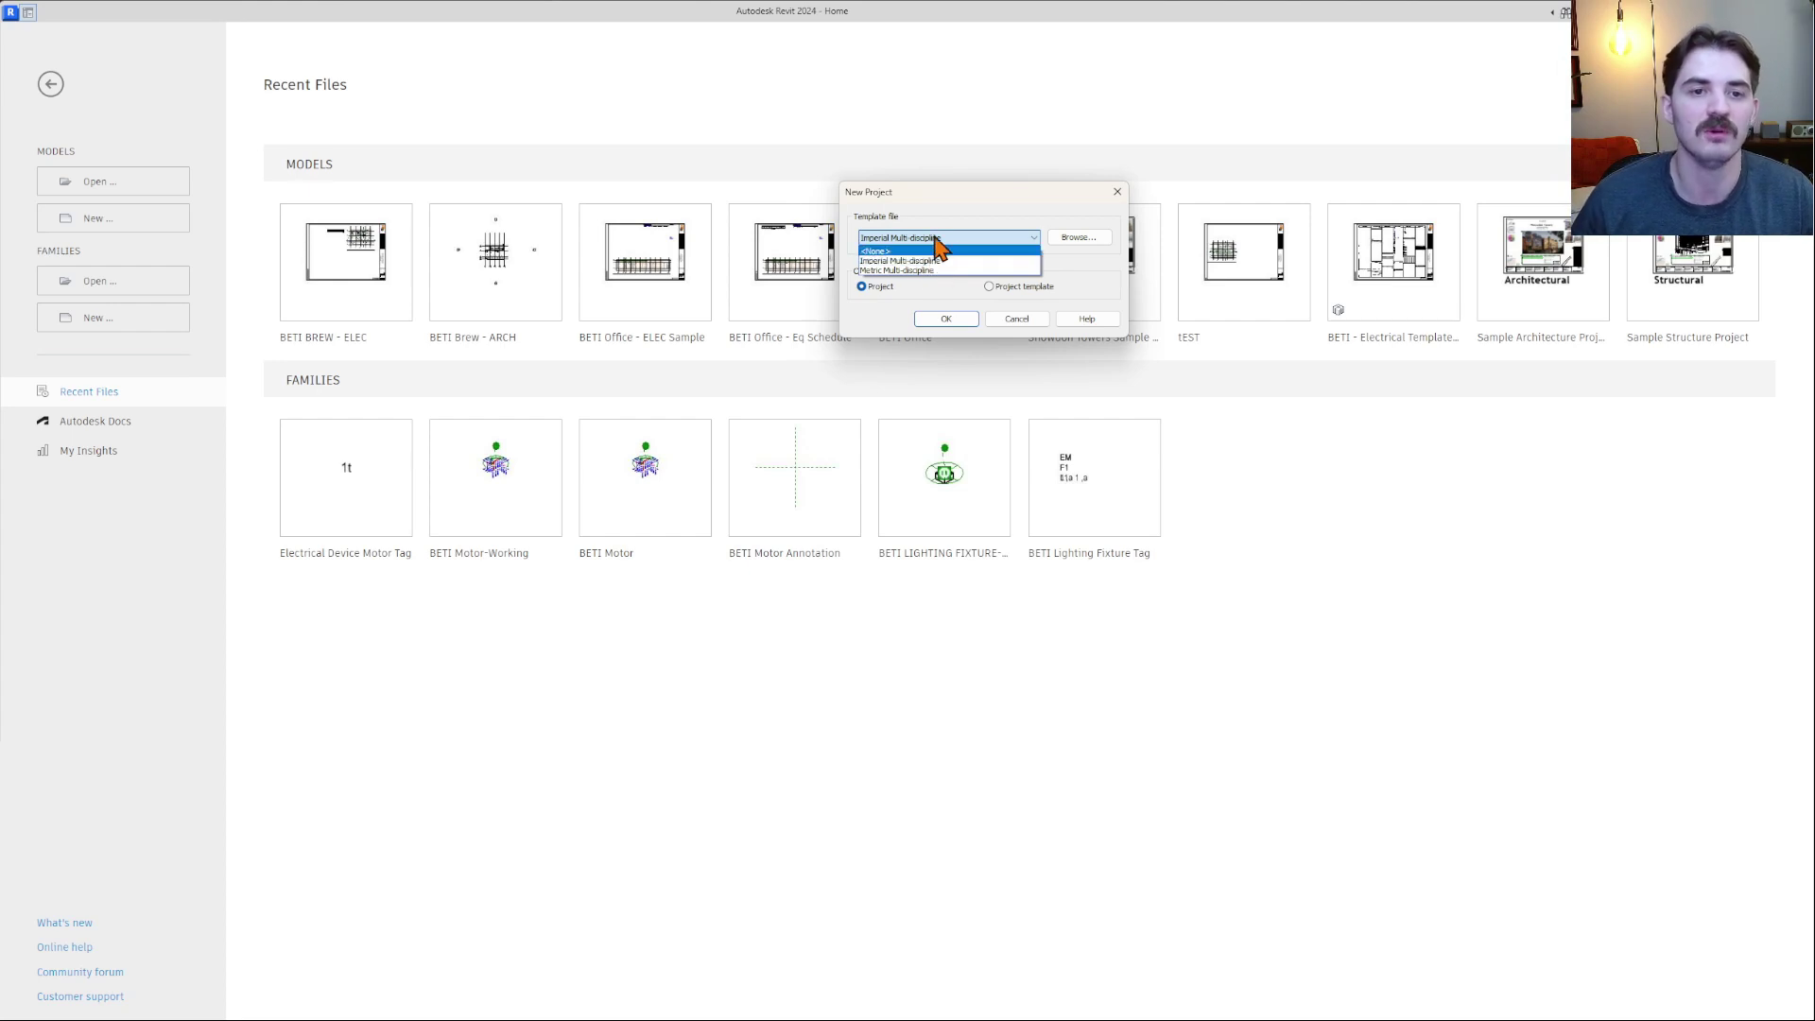
Browse to Electrical-Default.rte as the template file and create the project.
click(968, 235)
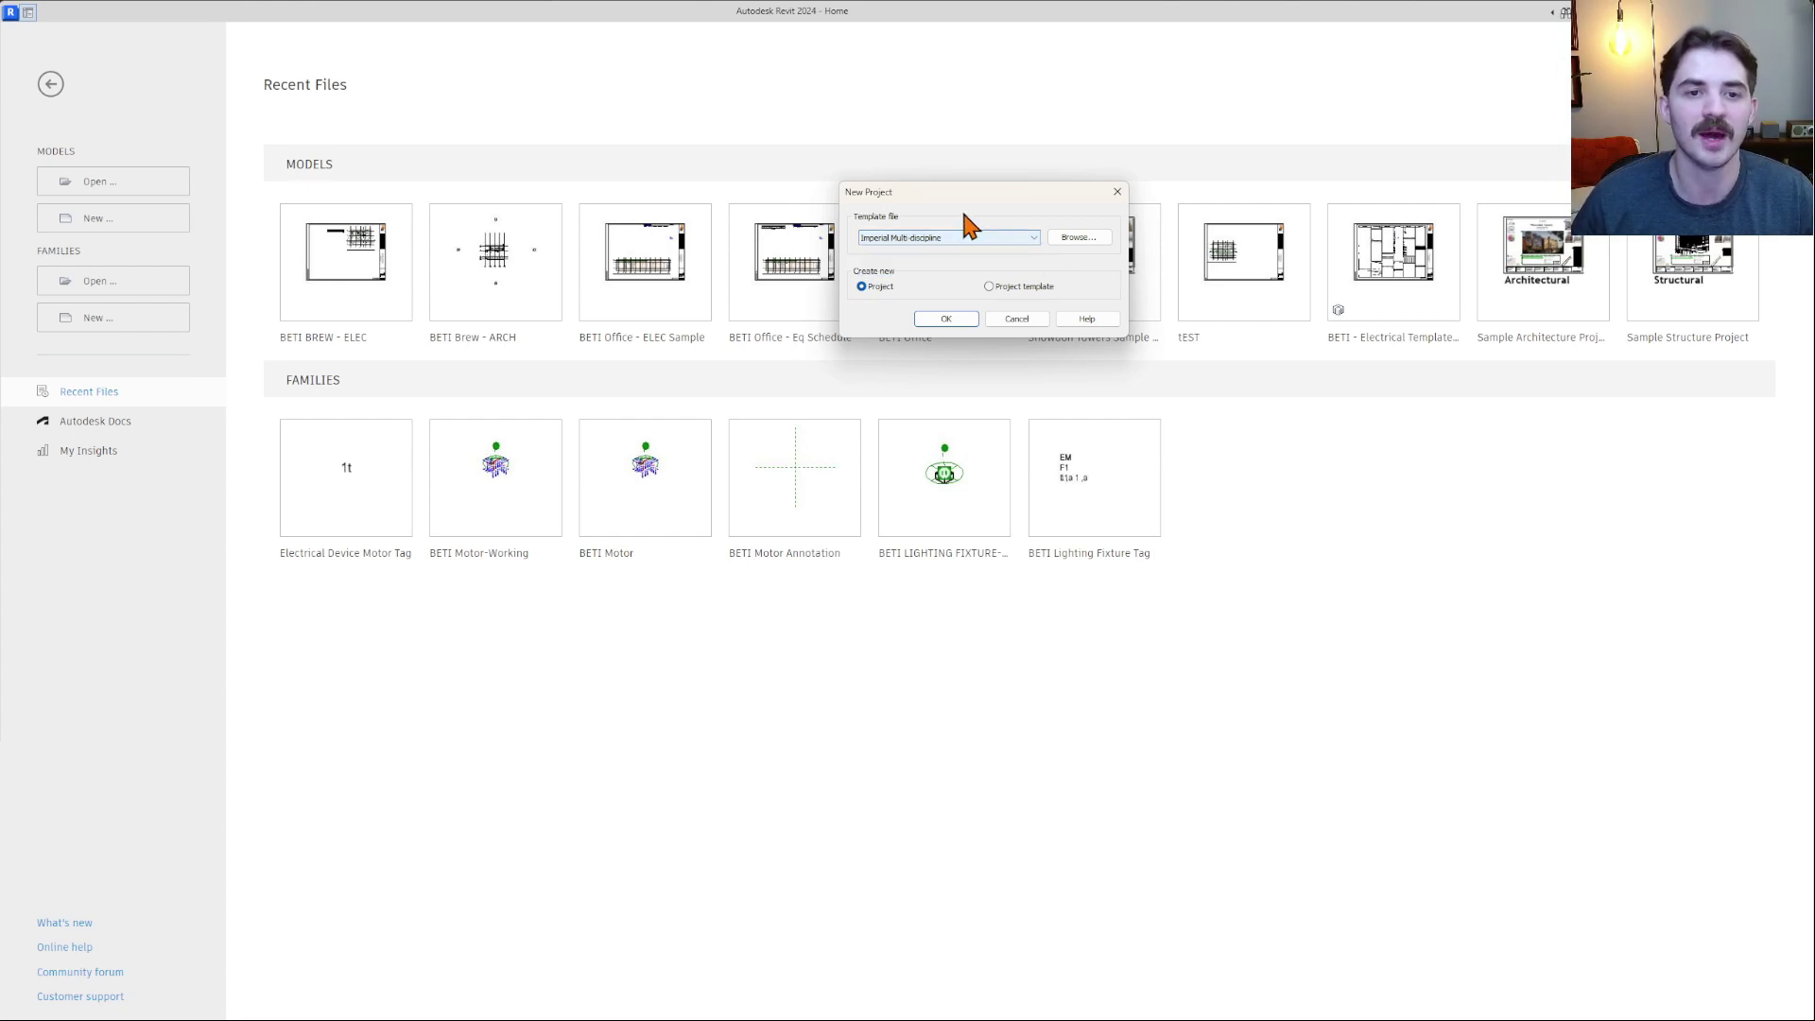
click(1077, 242)
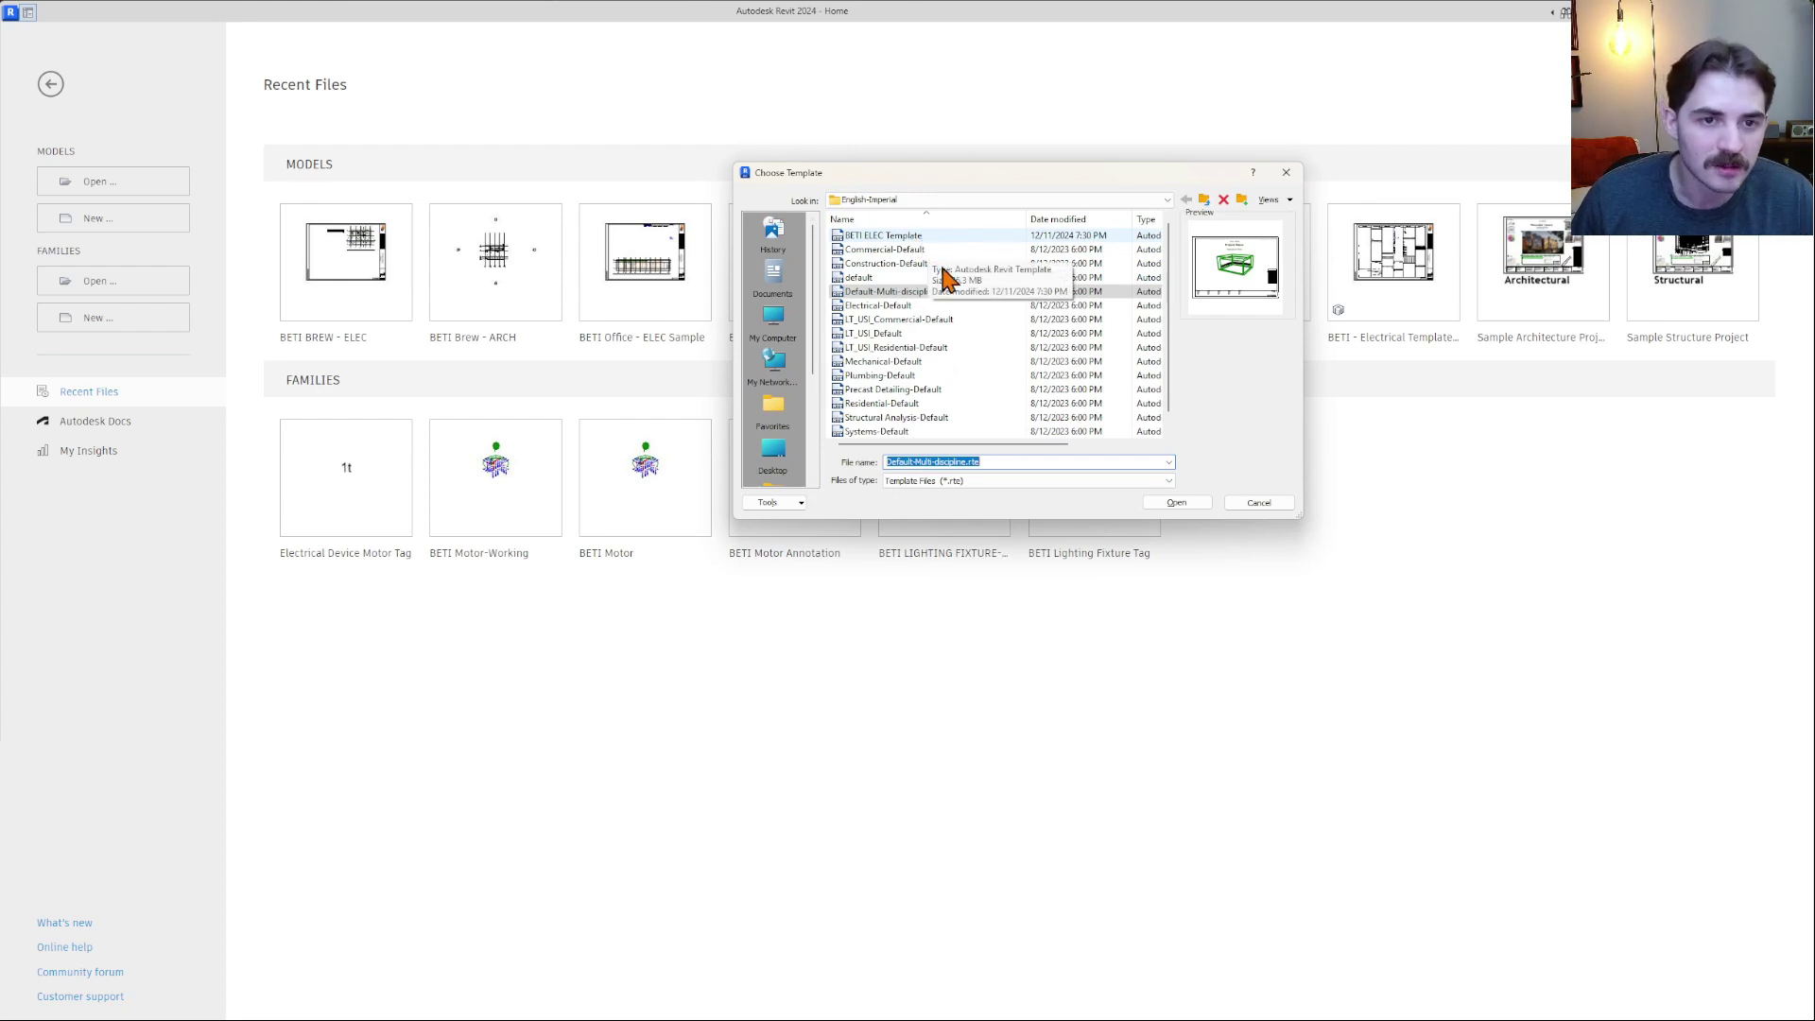
click(895, 305)
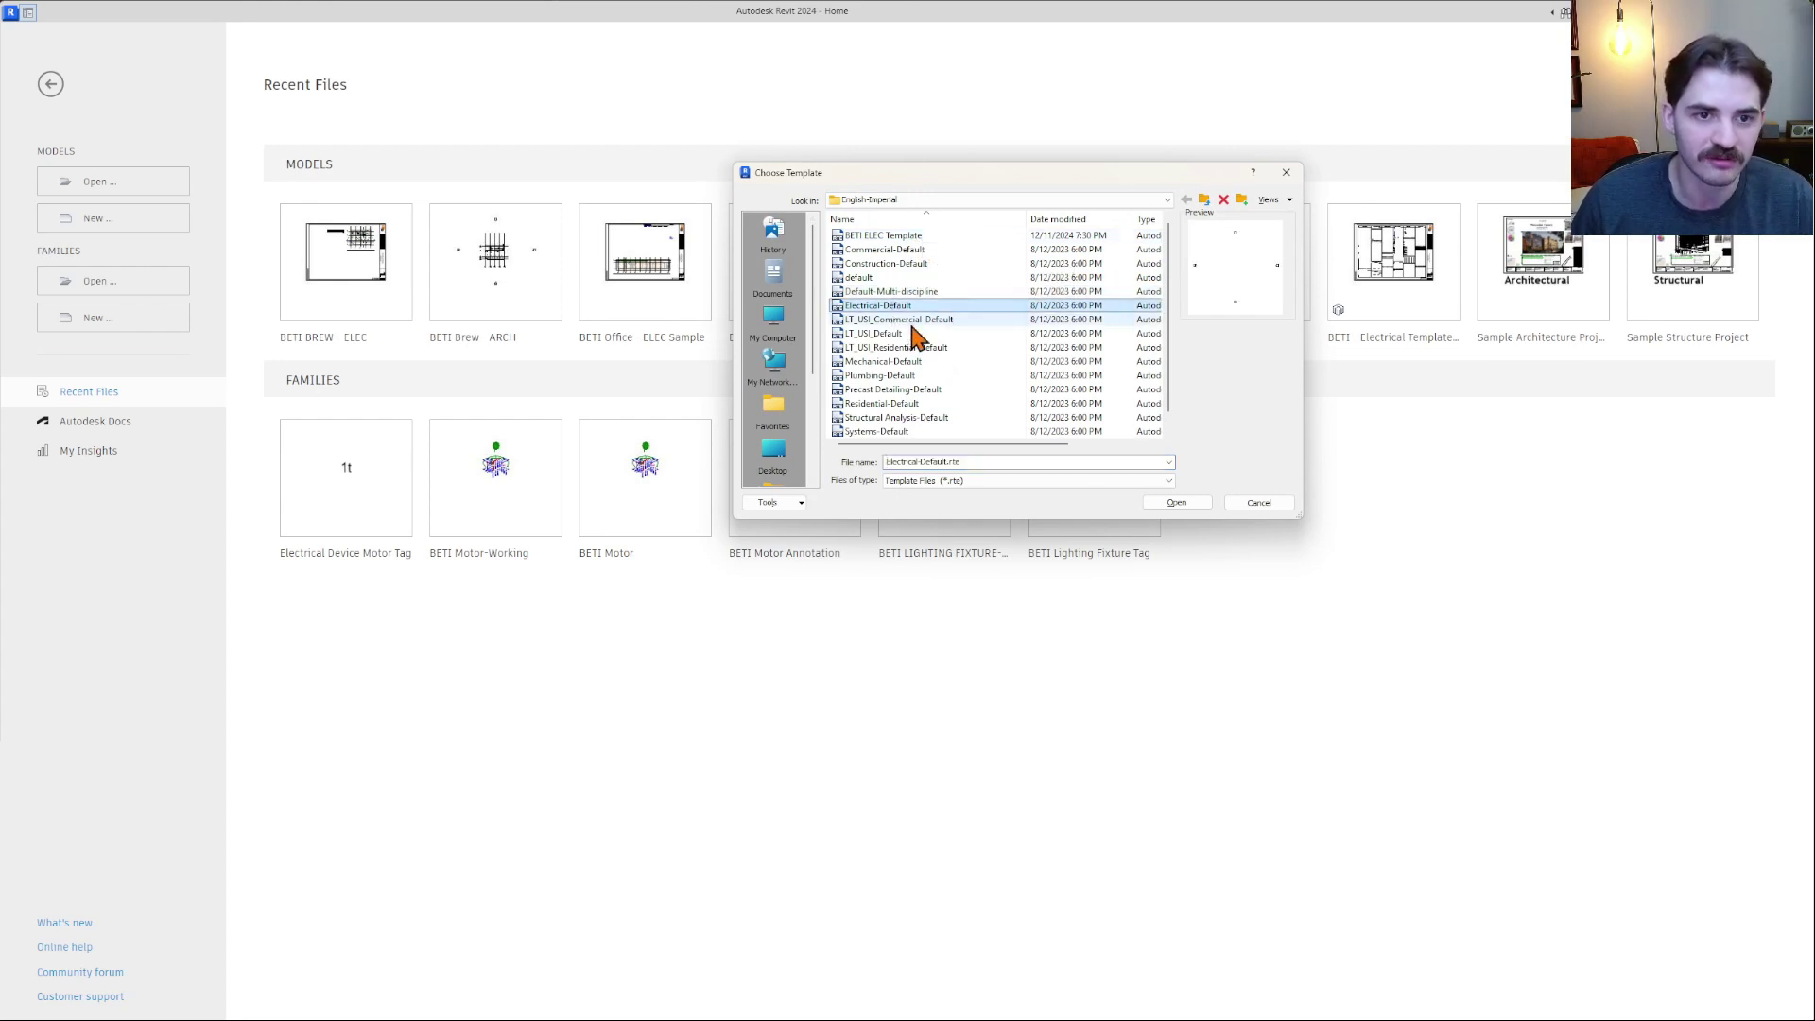
click(1177, 503)
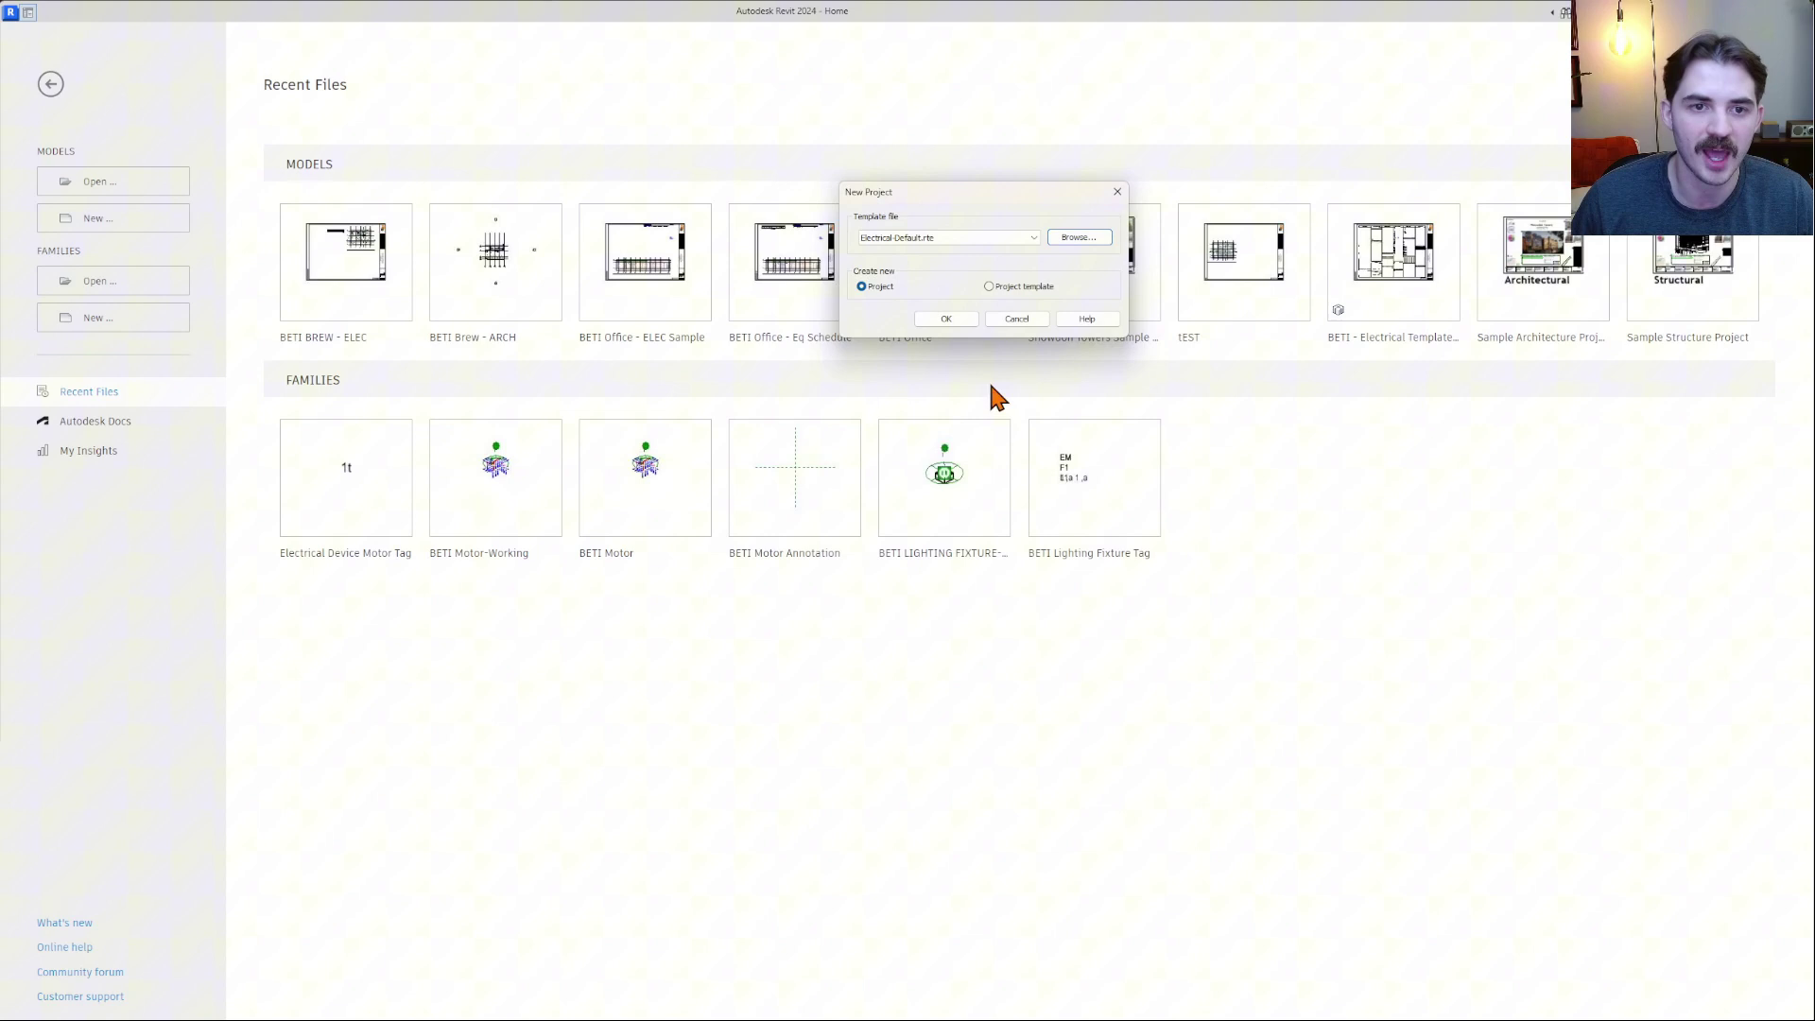
click(946, 320)
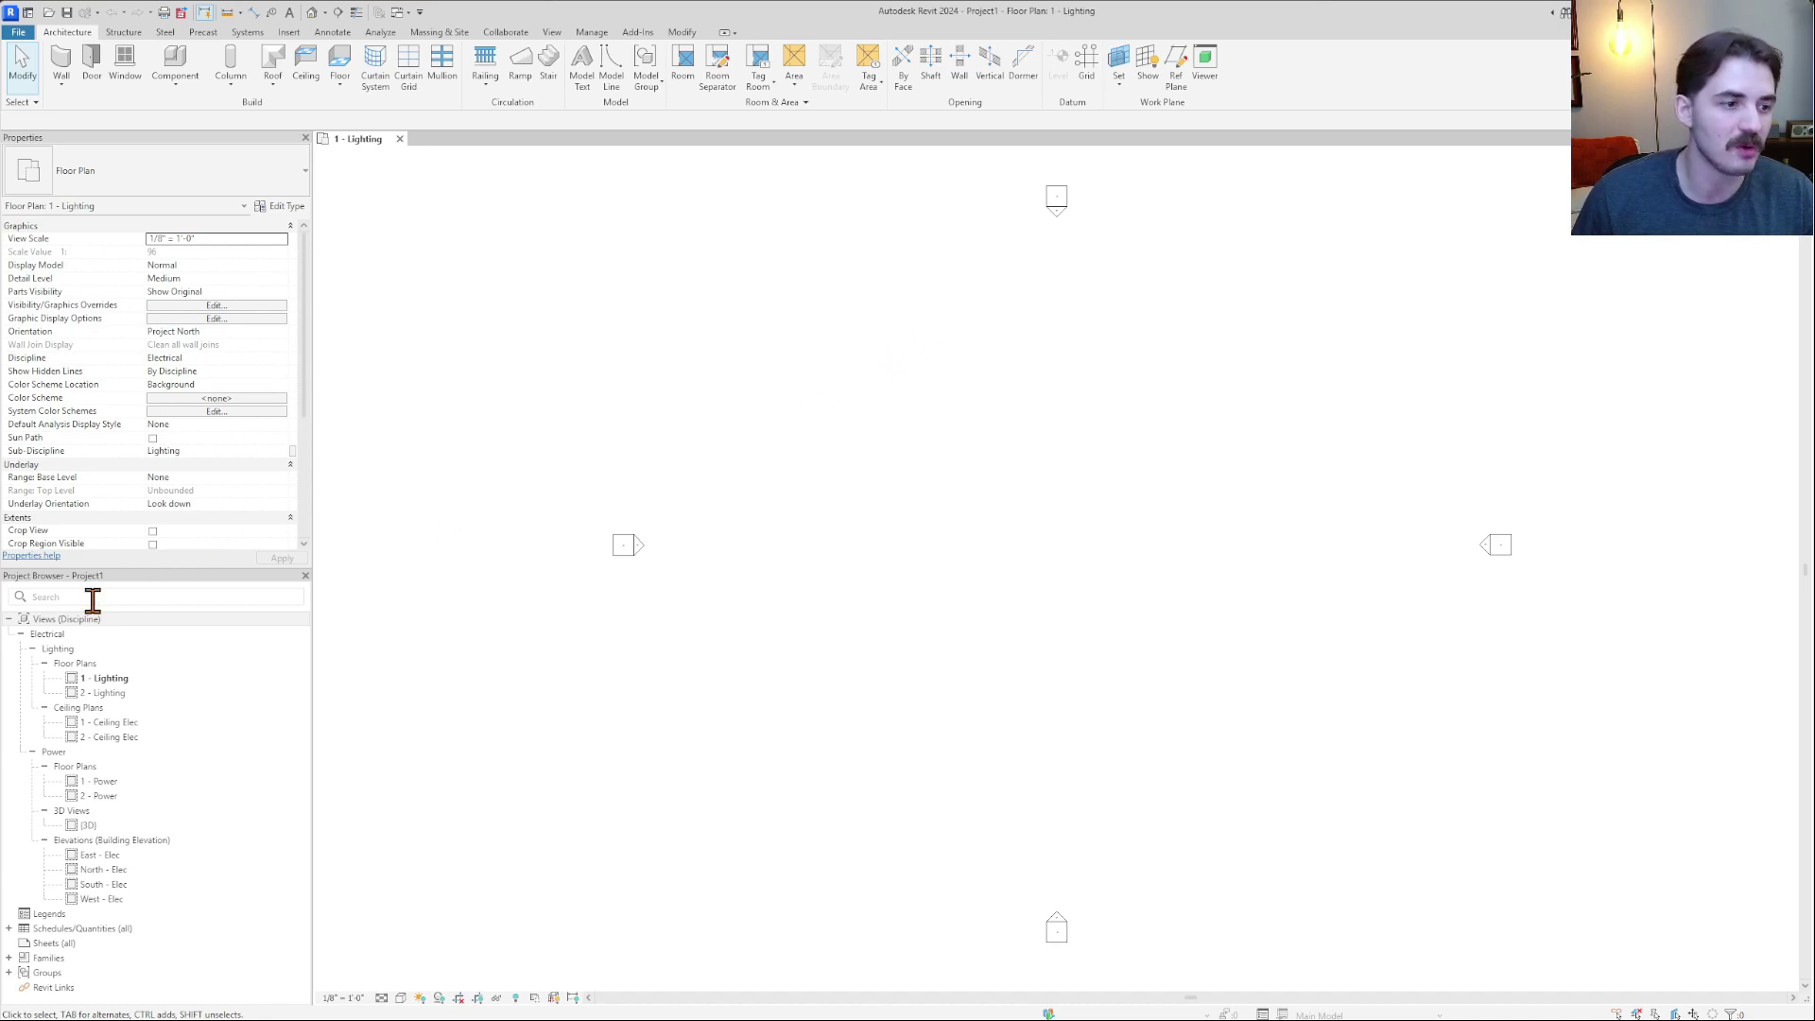
Collapse Views (Discipline), select the left elevation marker, check its elevation types, then deselect.
click(8, 619)
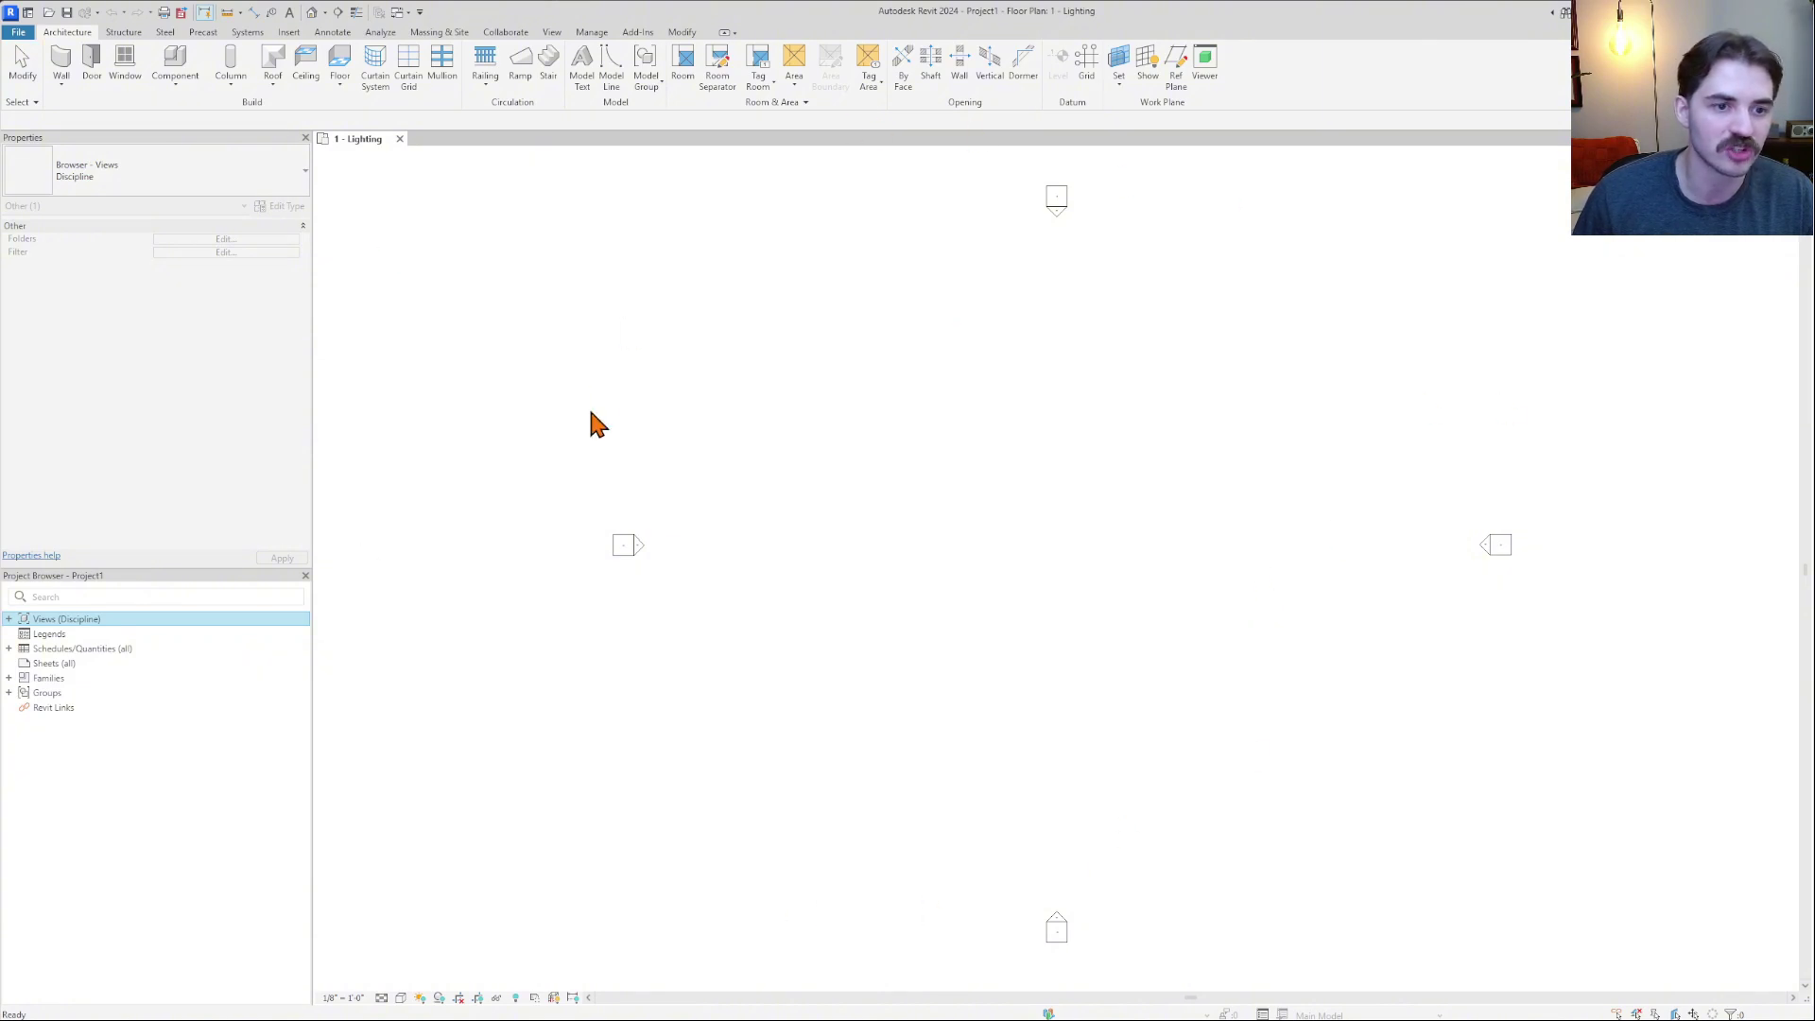
click(1025, 572)
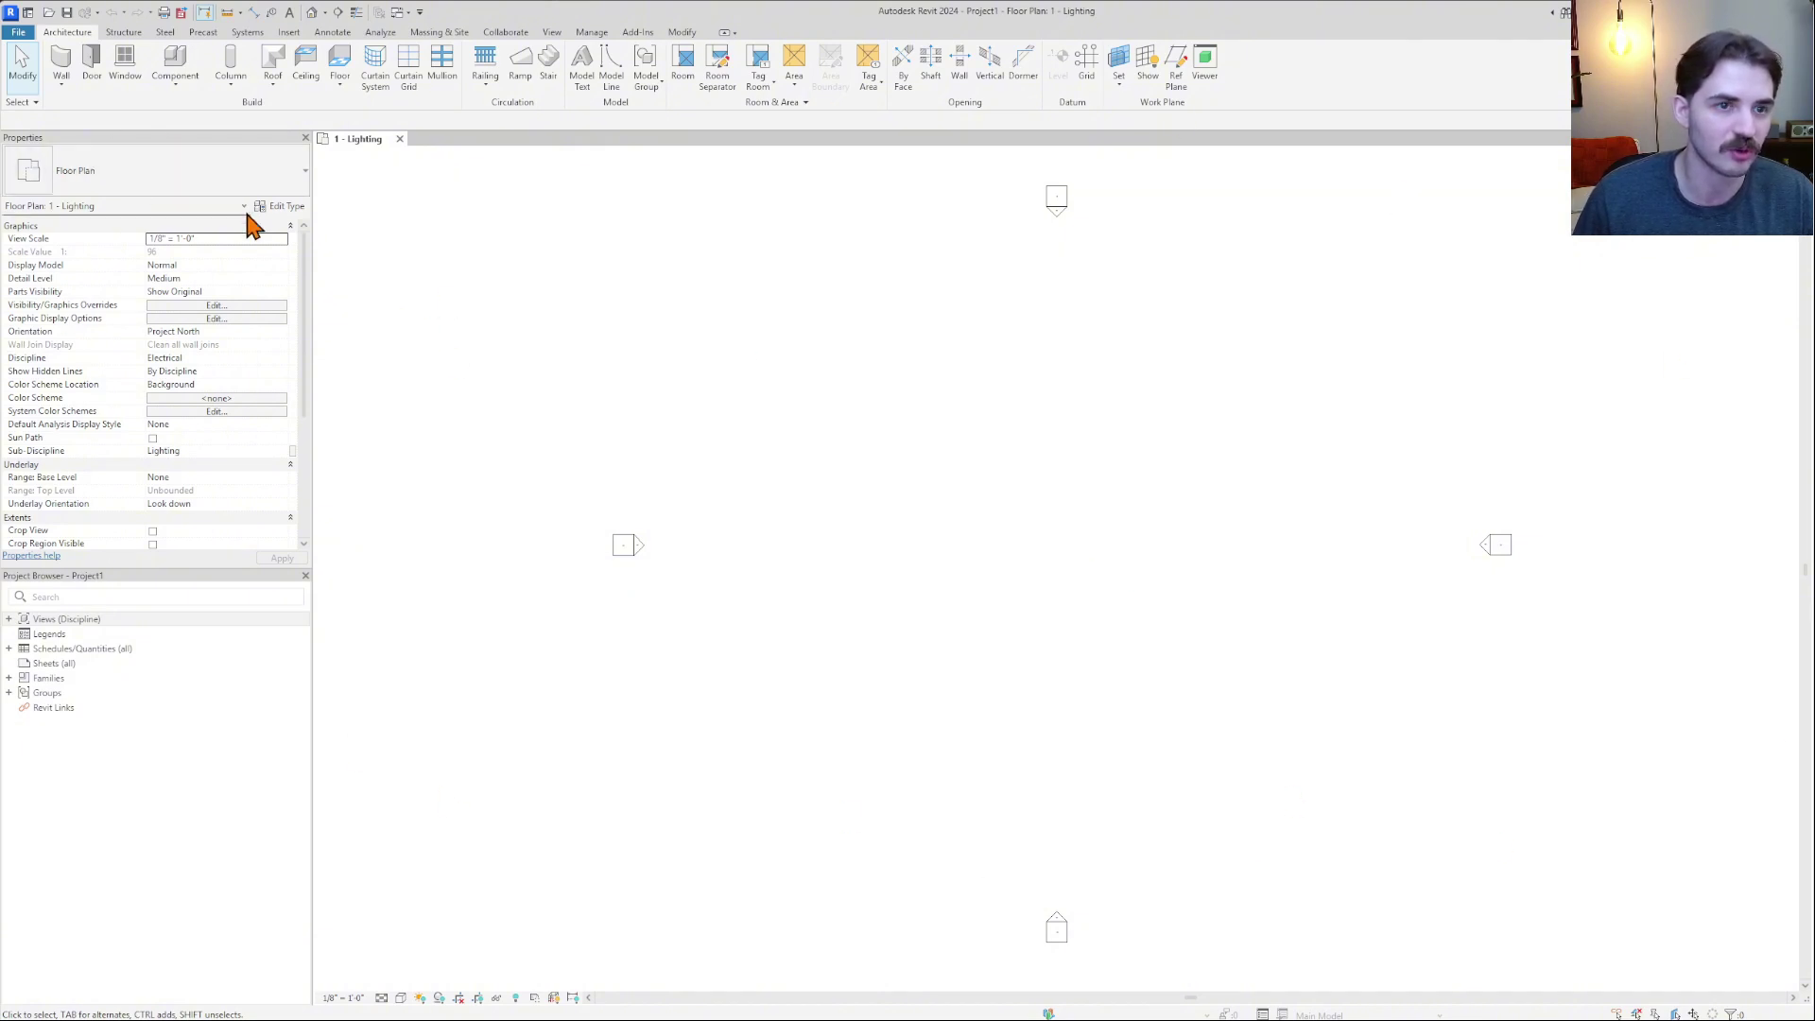
click(626, 558)
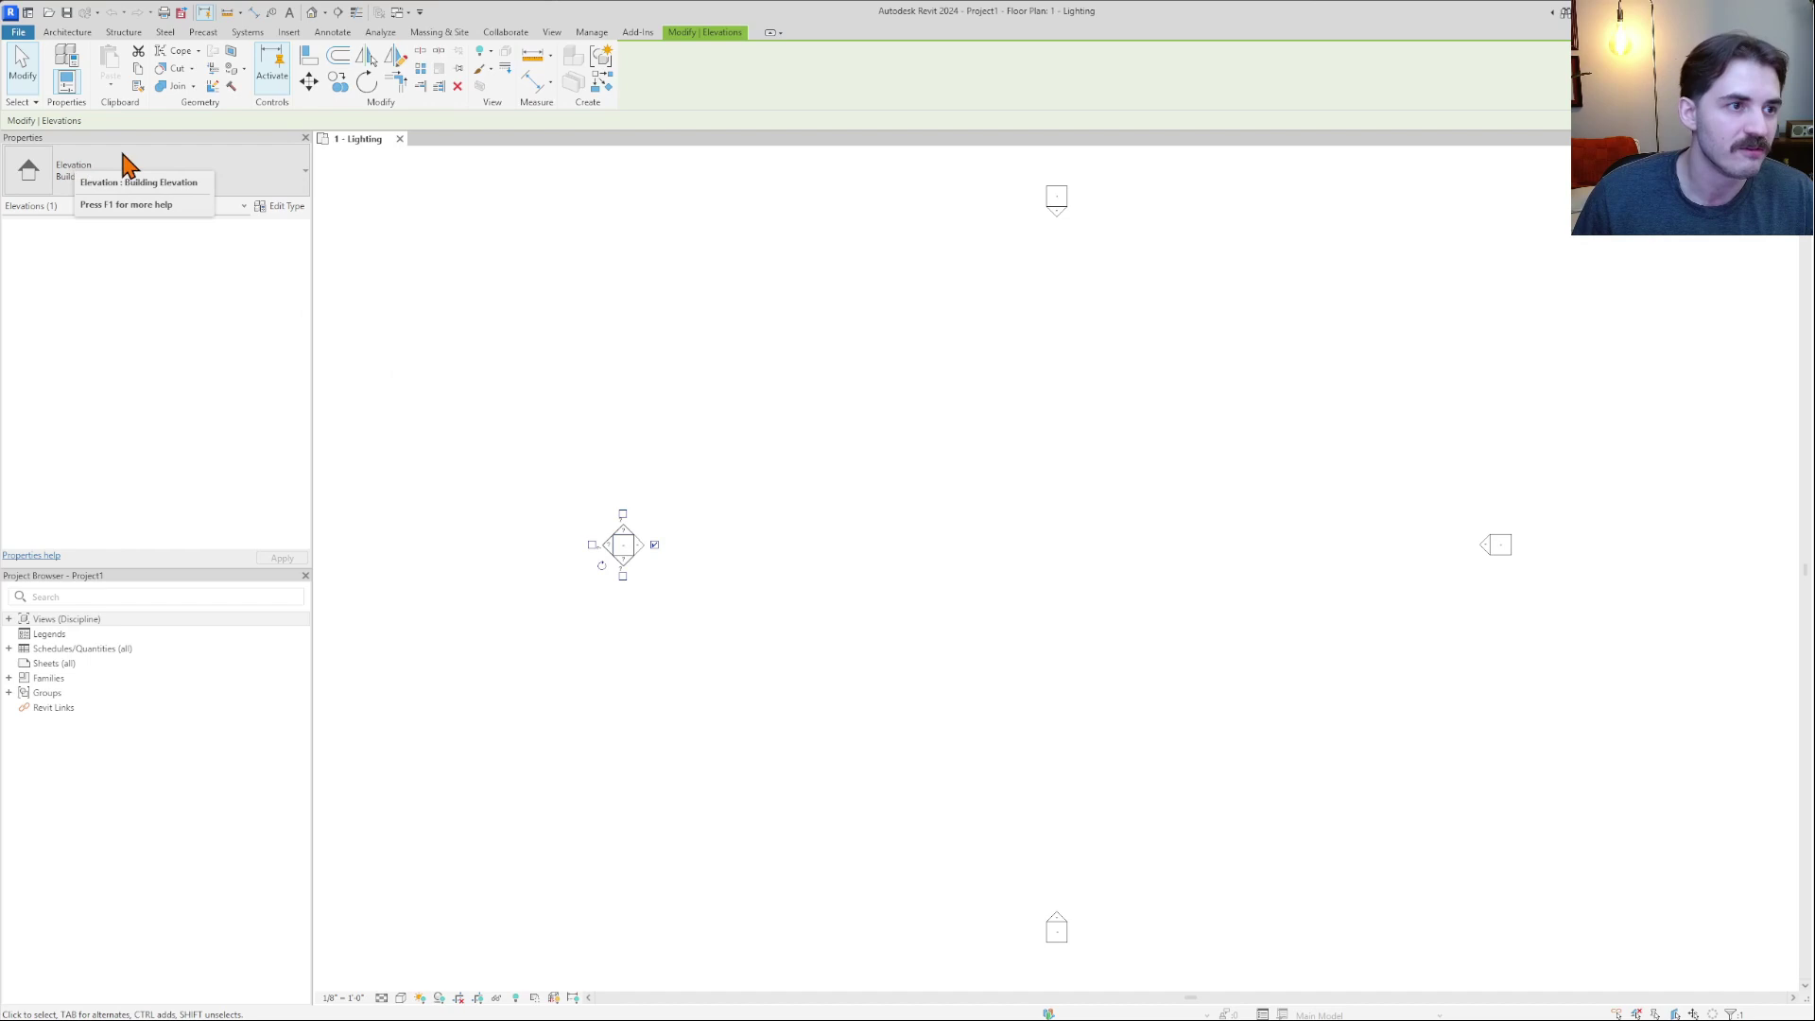
click(750, 493)
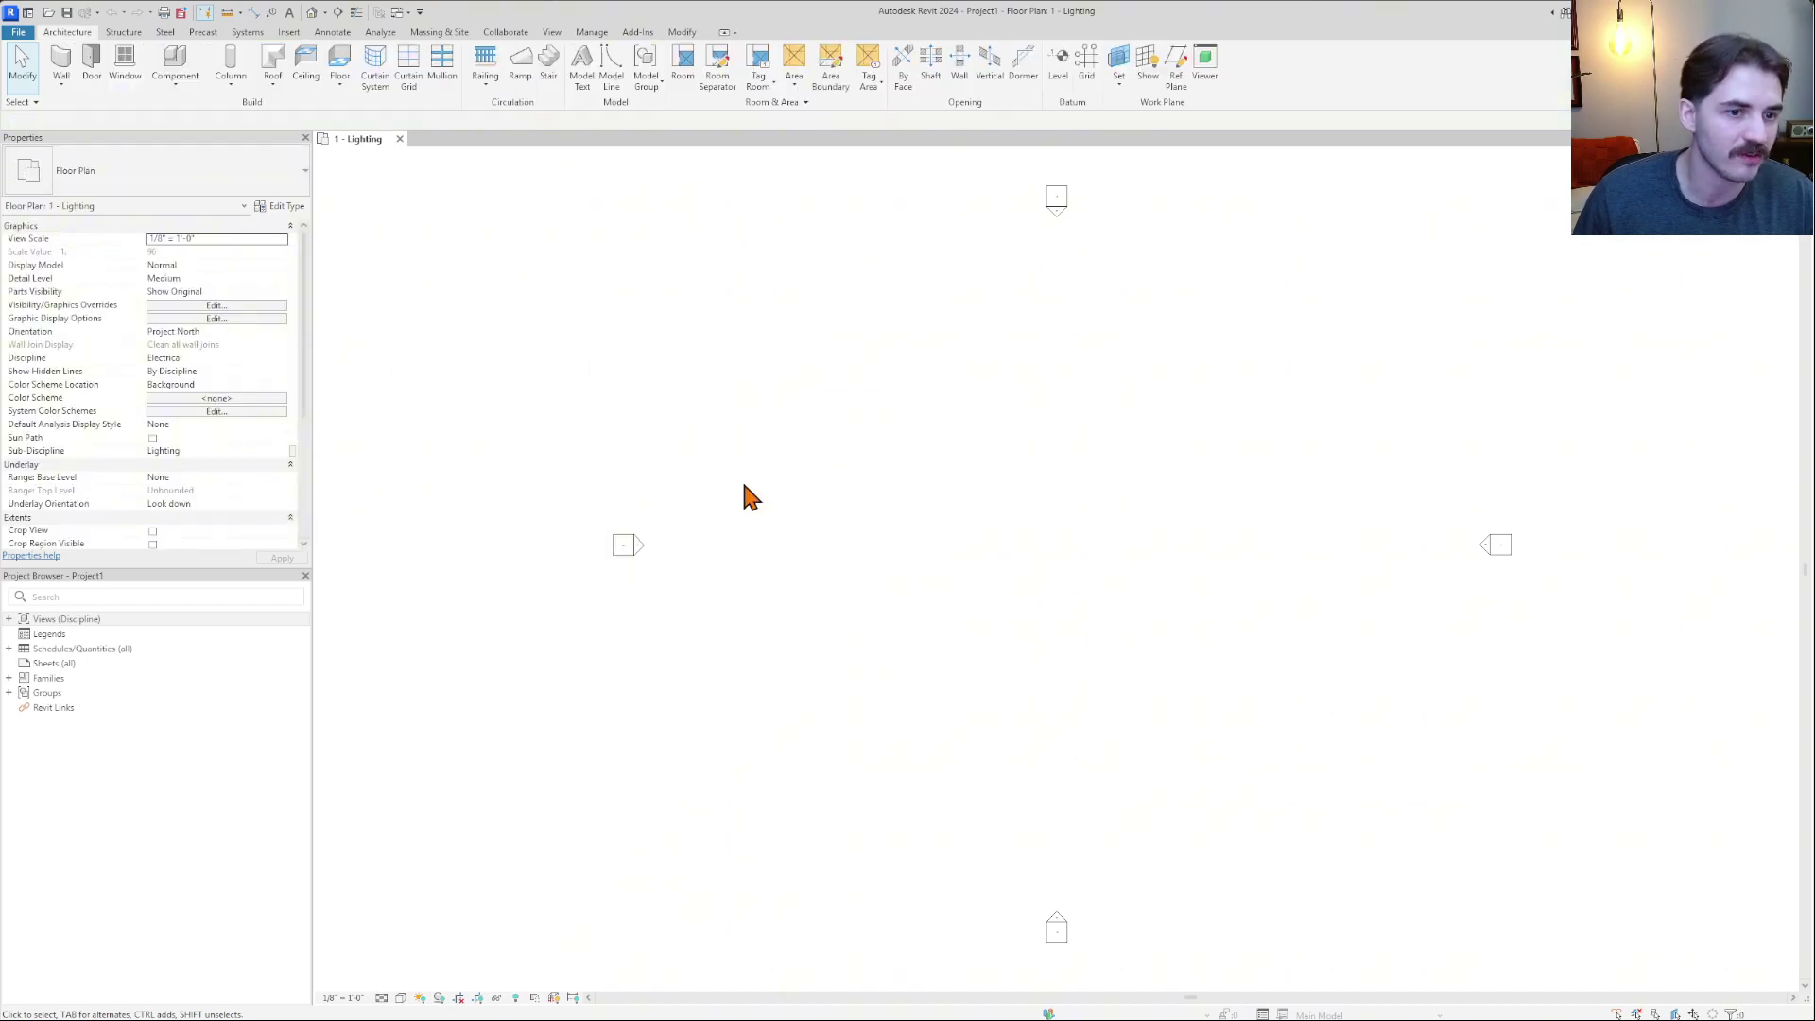
click(638, 554)
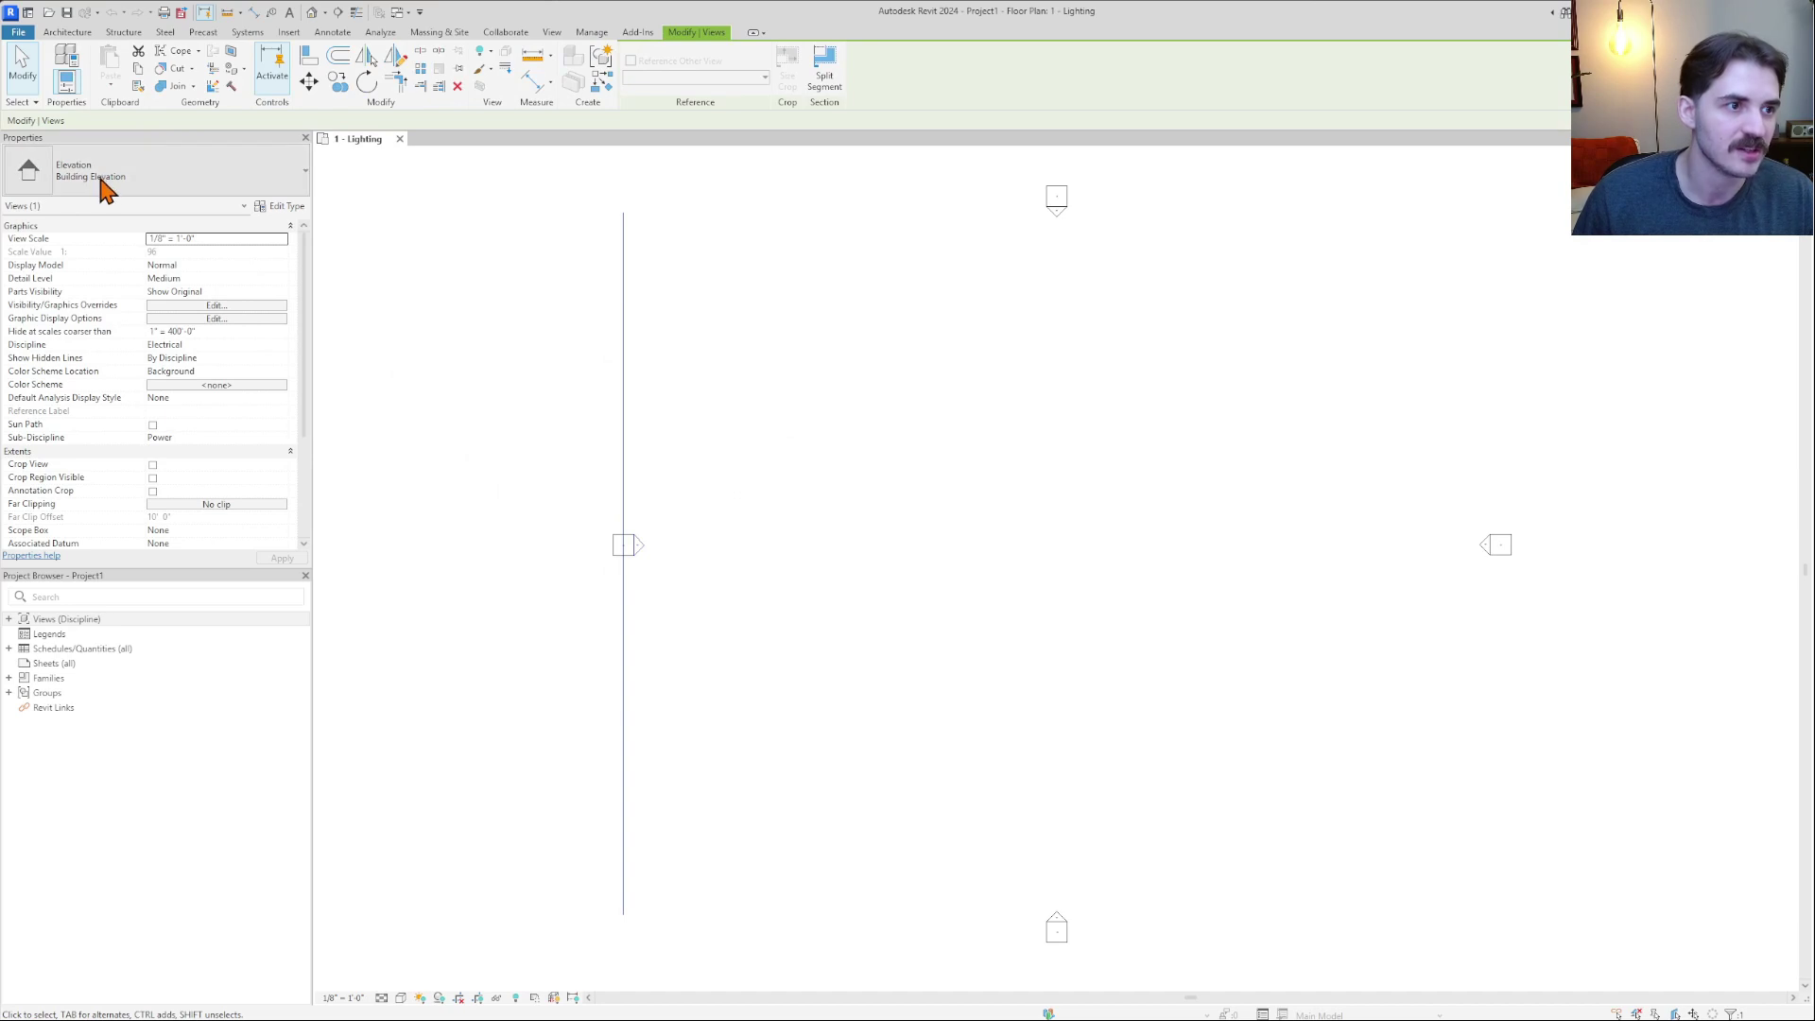
click(142, 192)
click(146, 196)
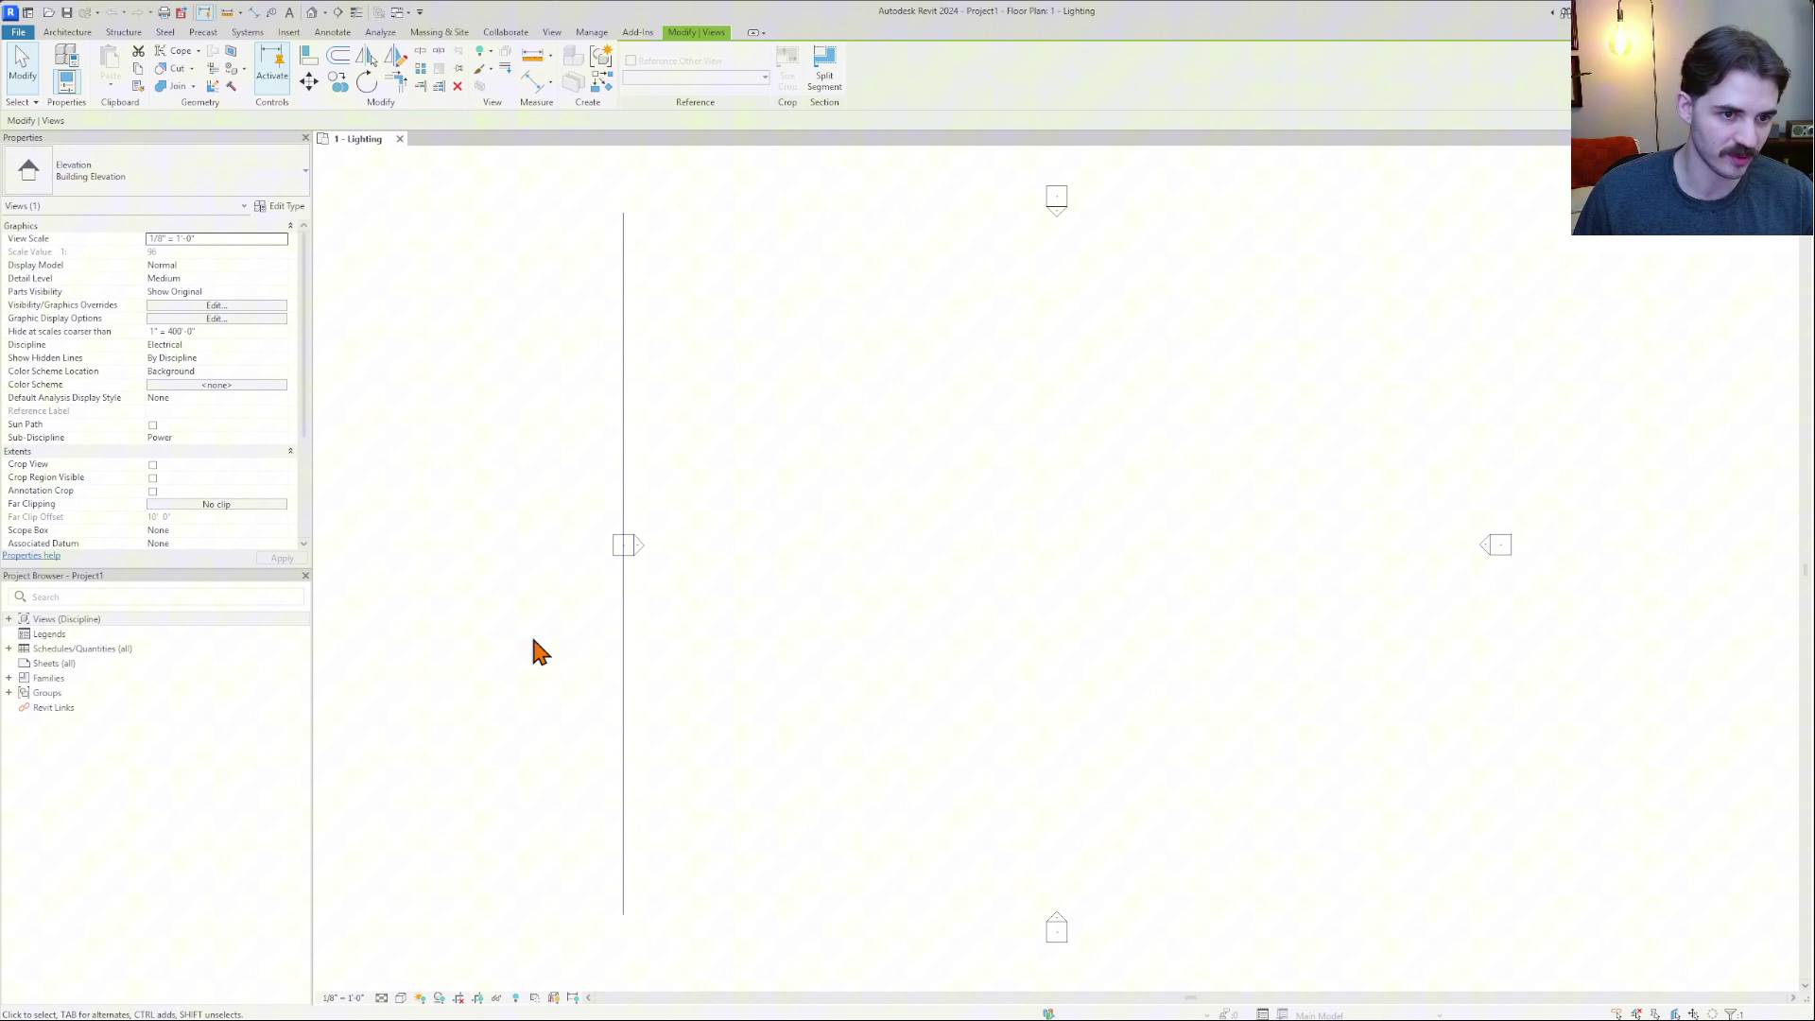
click(535, 669)
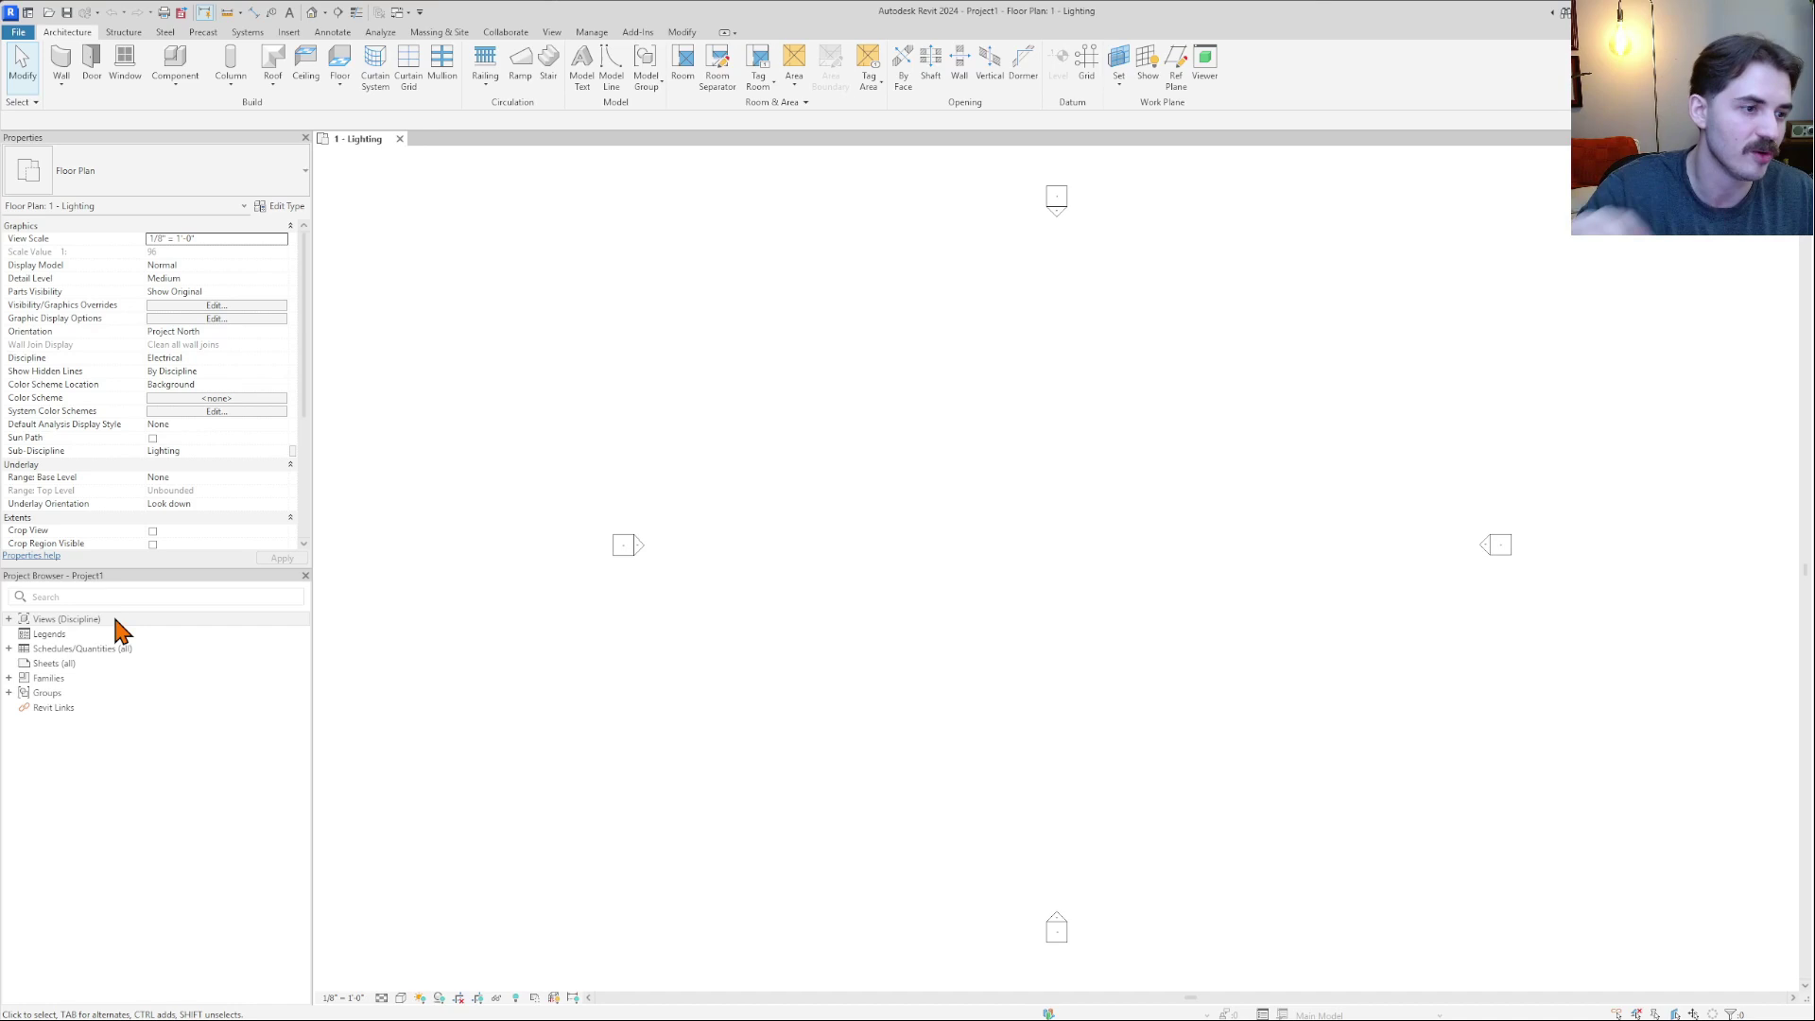
Expand Views (Discipline), collapse its Lighting and Power groups, then expand Schedules/Quantities (all).
double_click(10, 621)
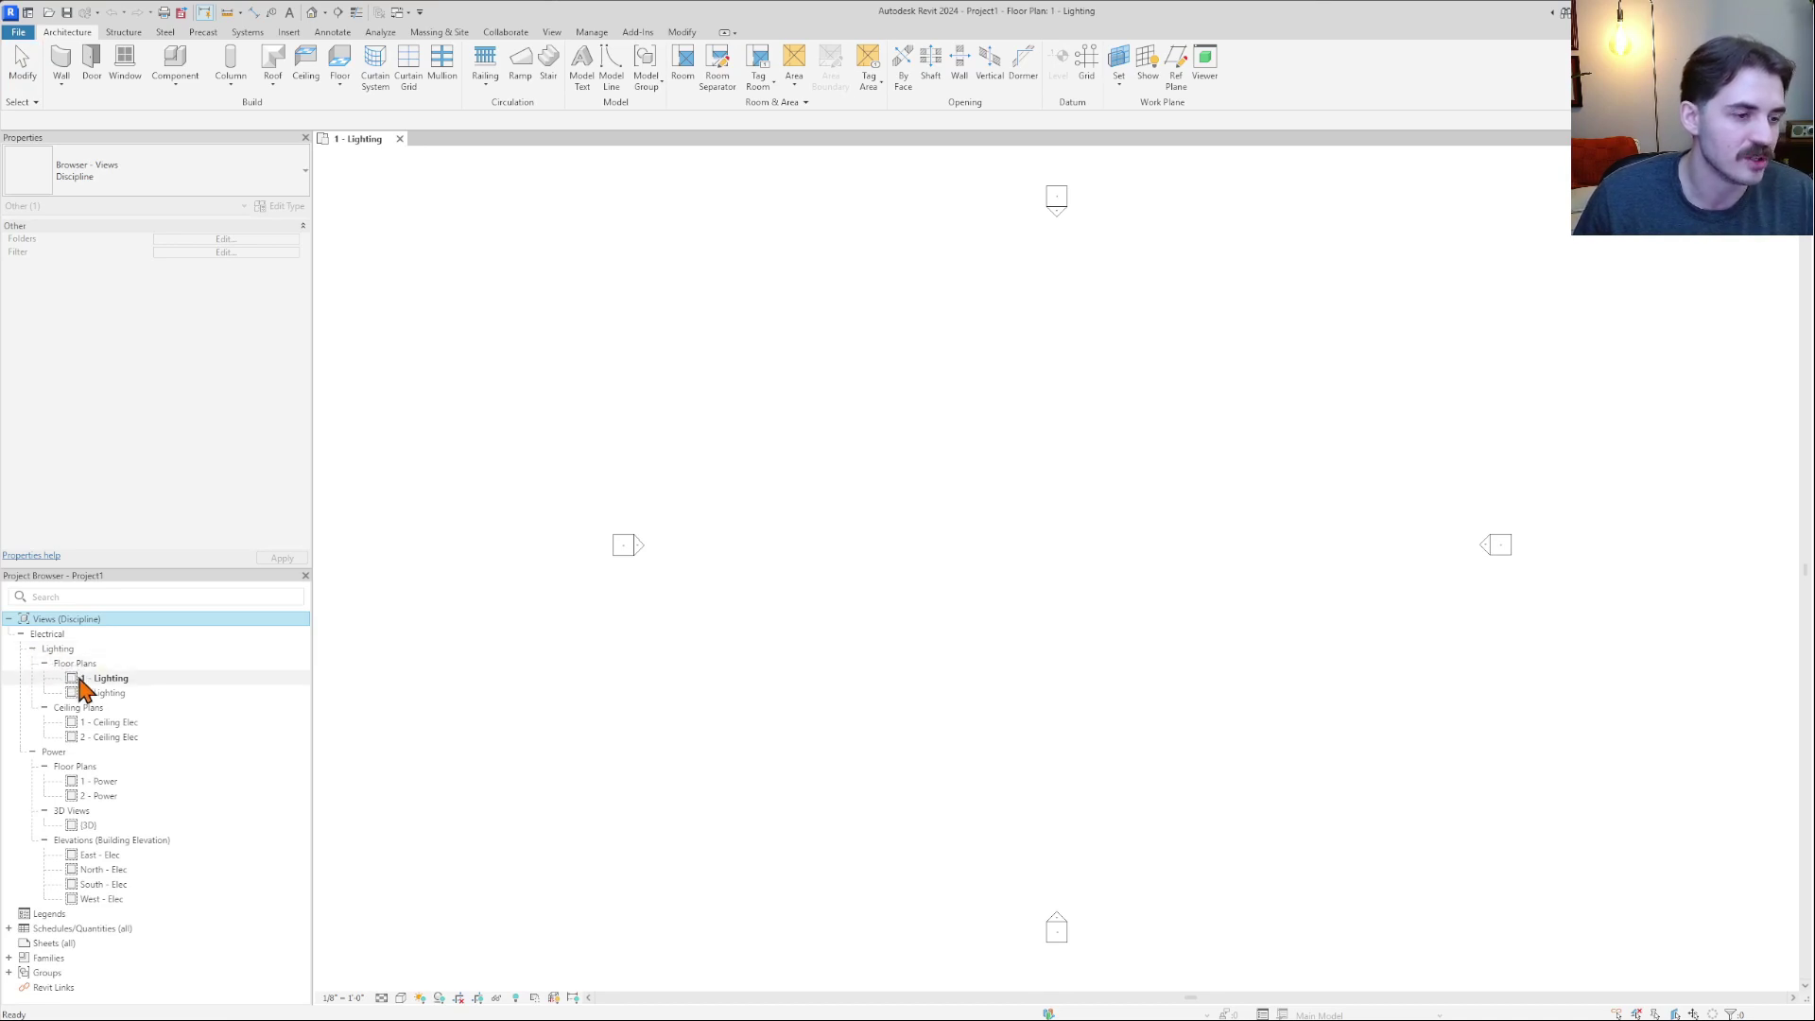
click(44, 664)
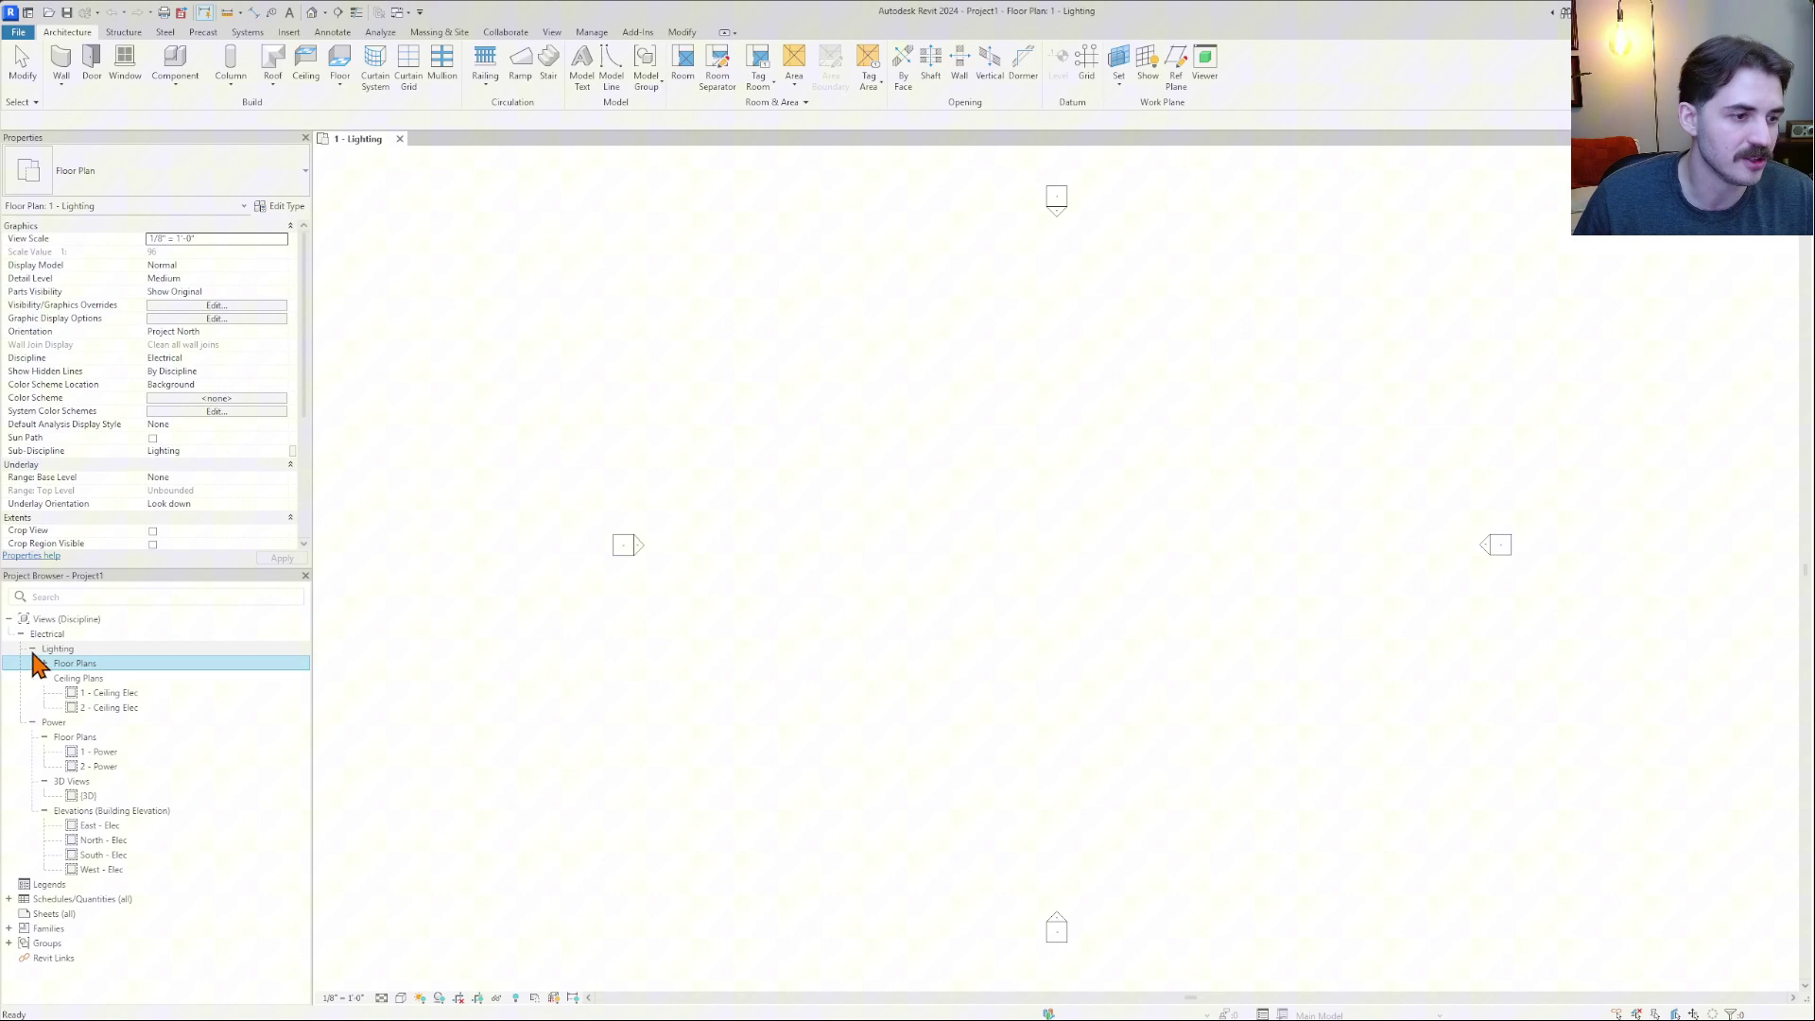
click(33, 650)
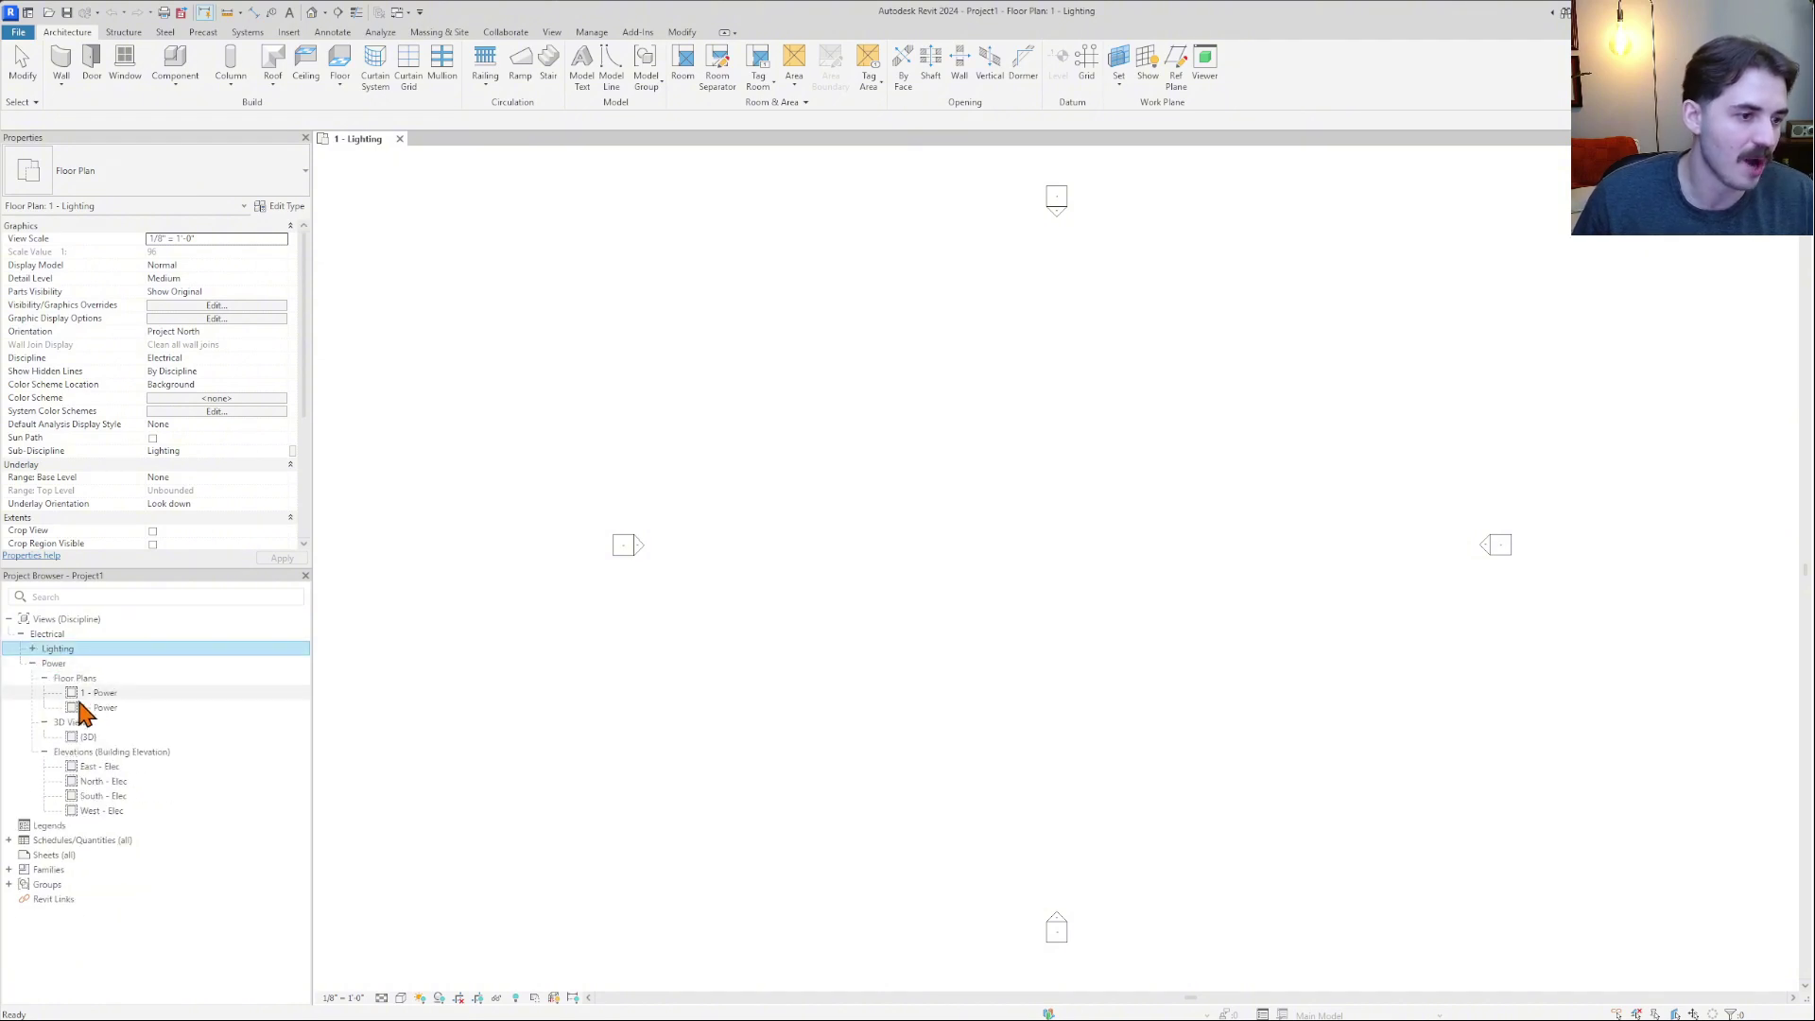
click(45, 752)
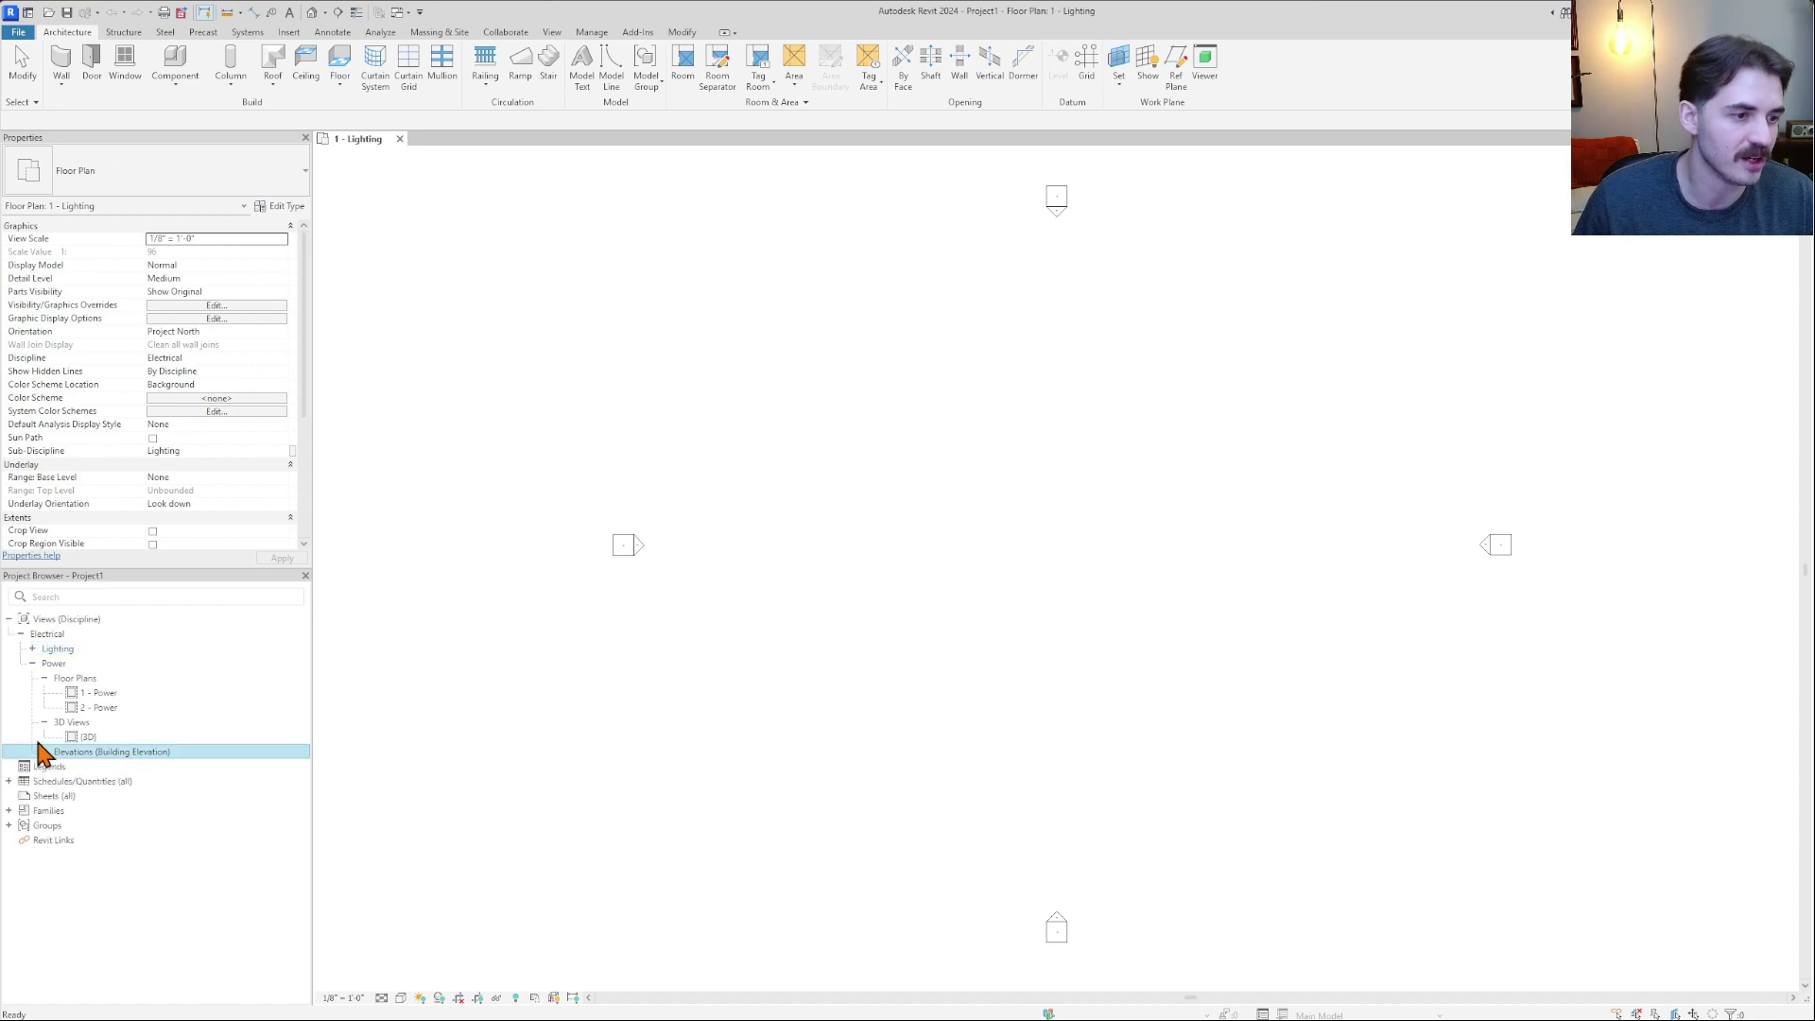
click(33, 664)
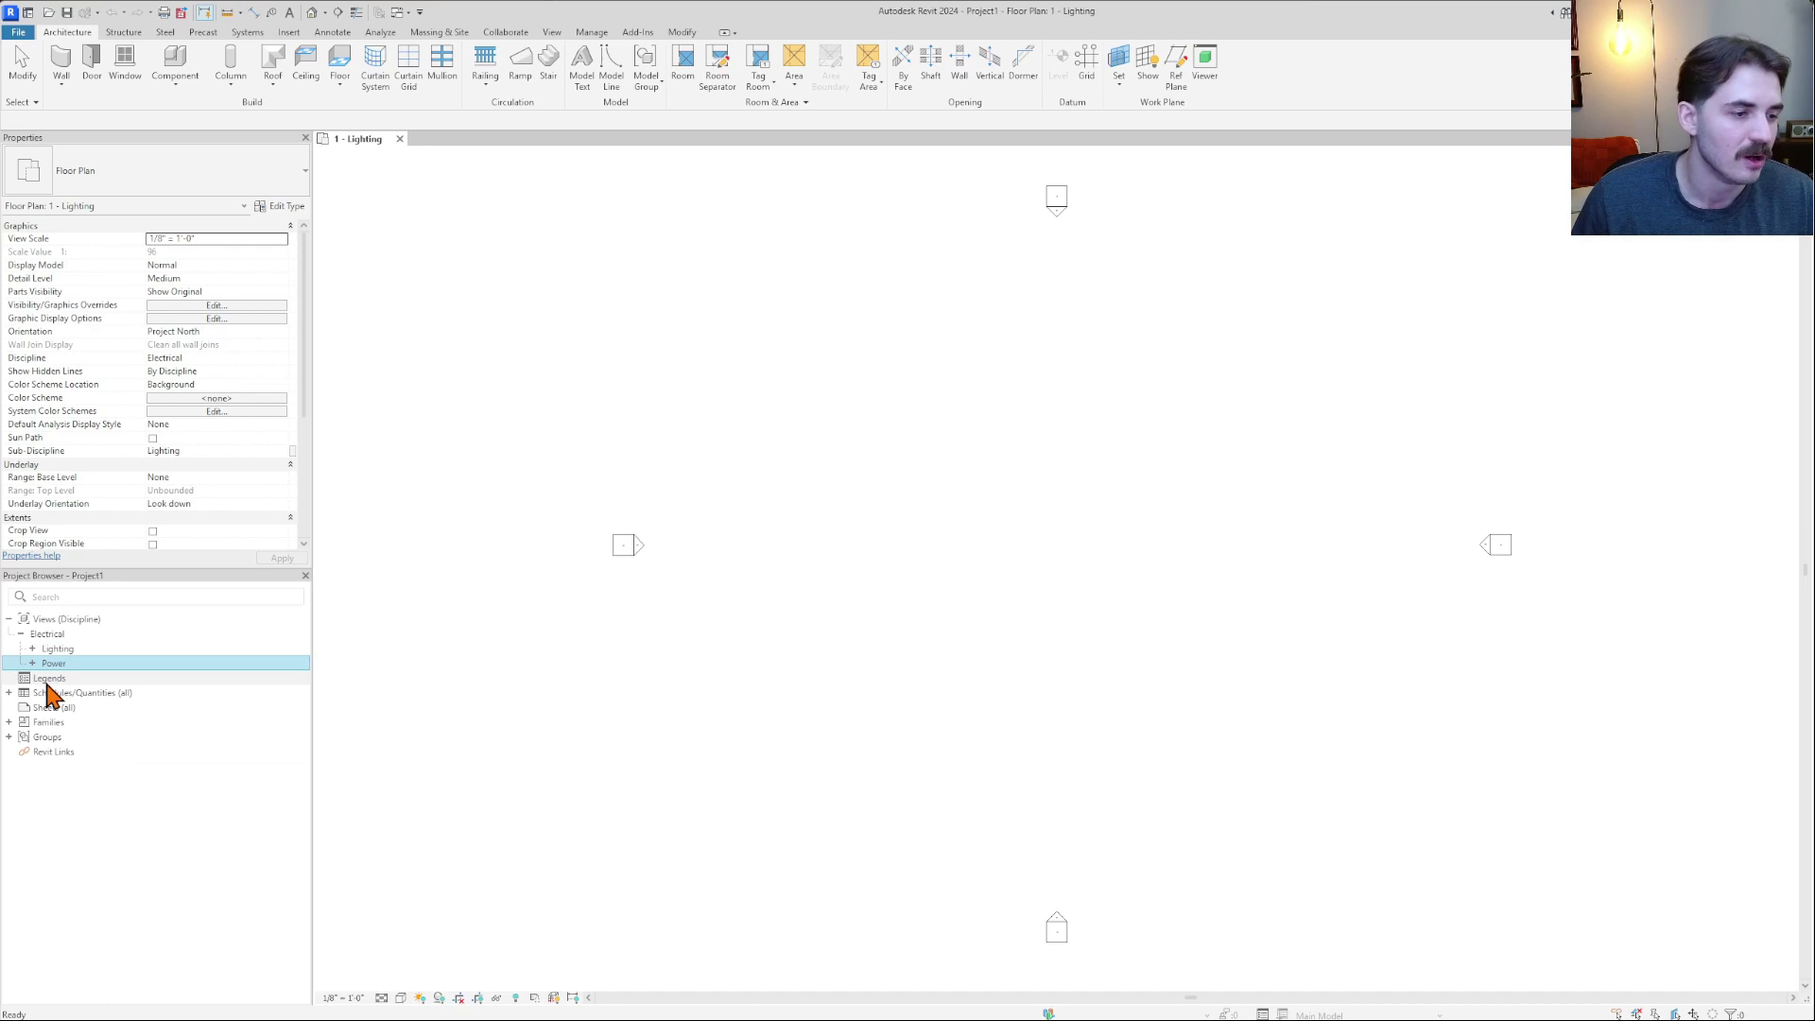
click(53, 684)
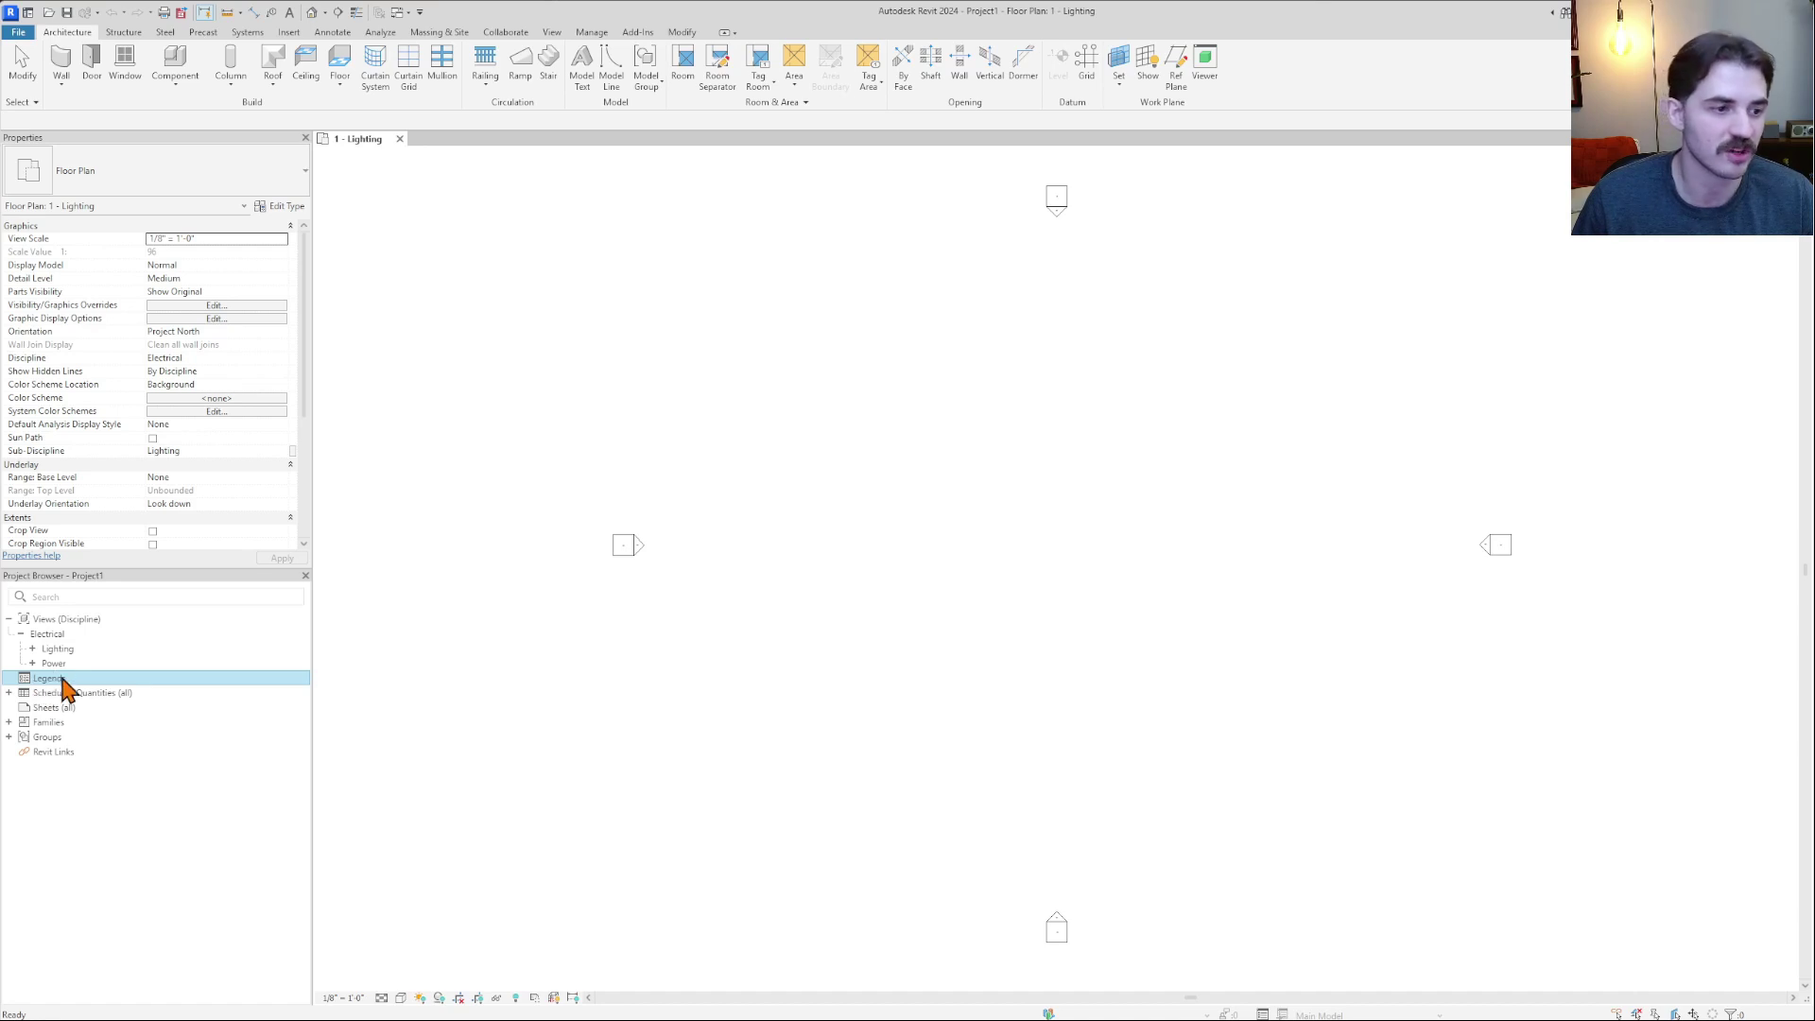
click(10, 693)
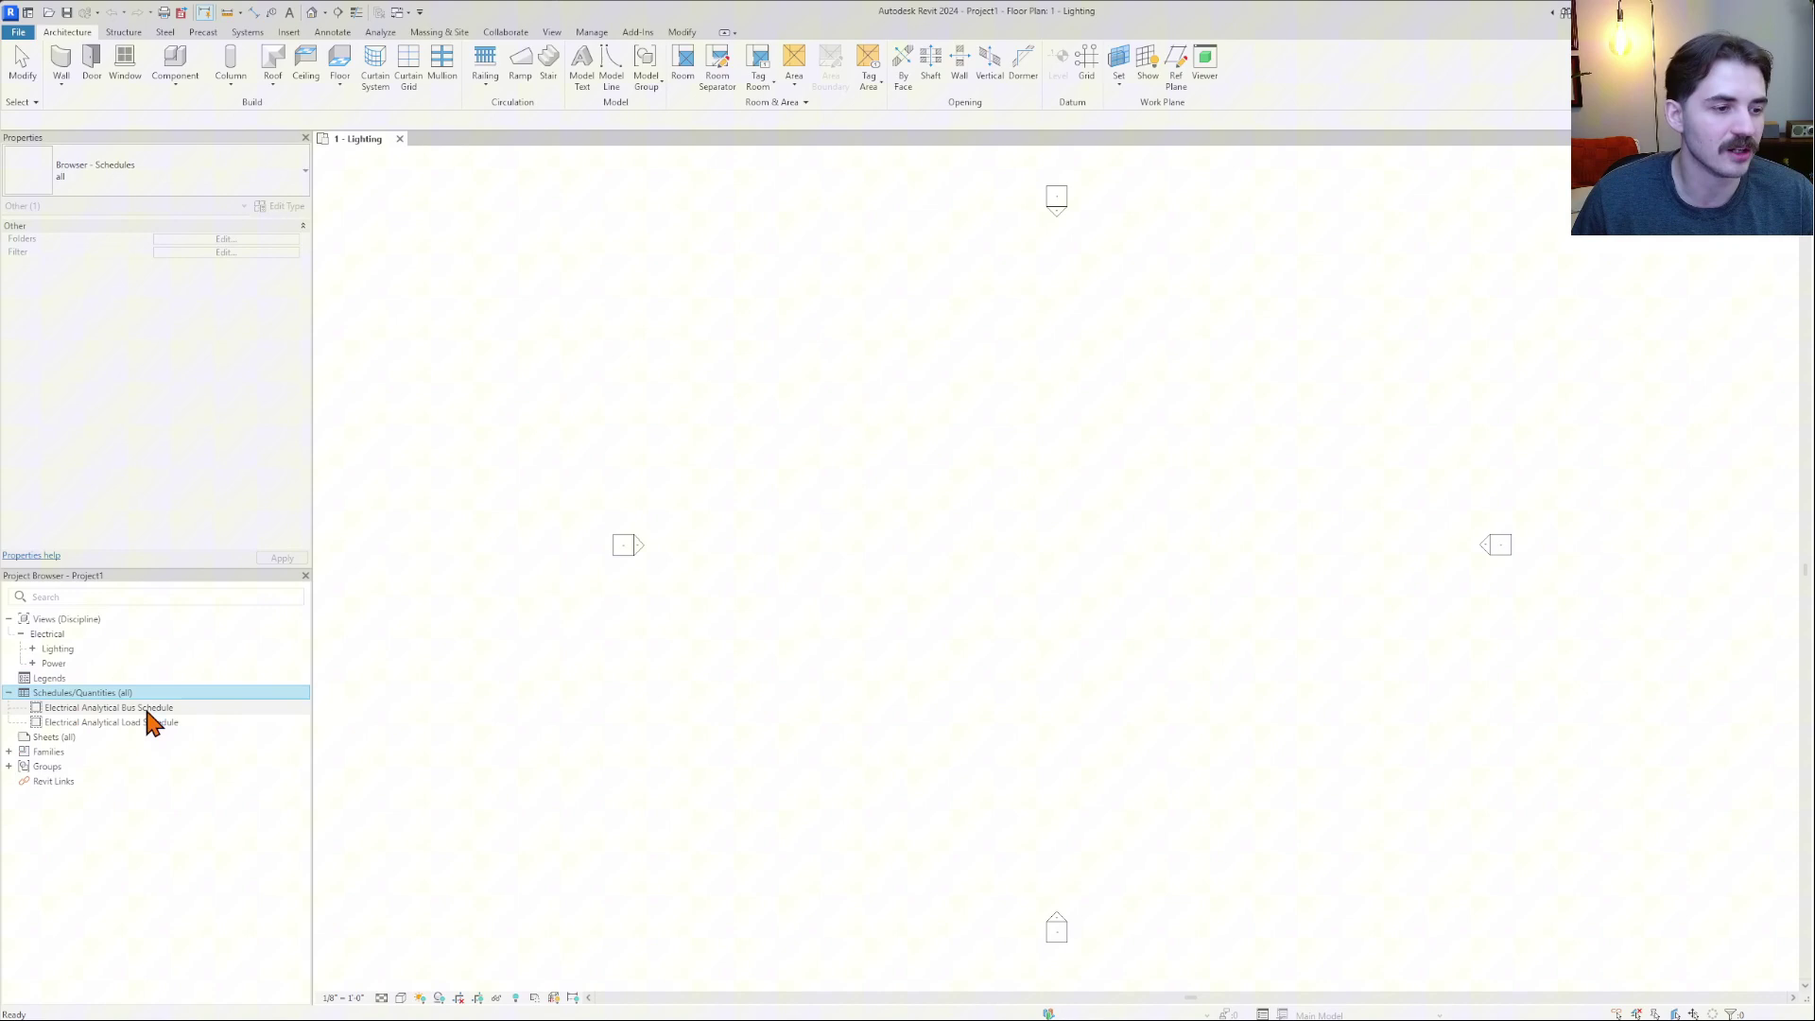
click(185, 709)
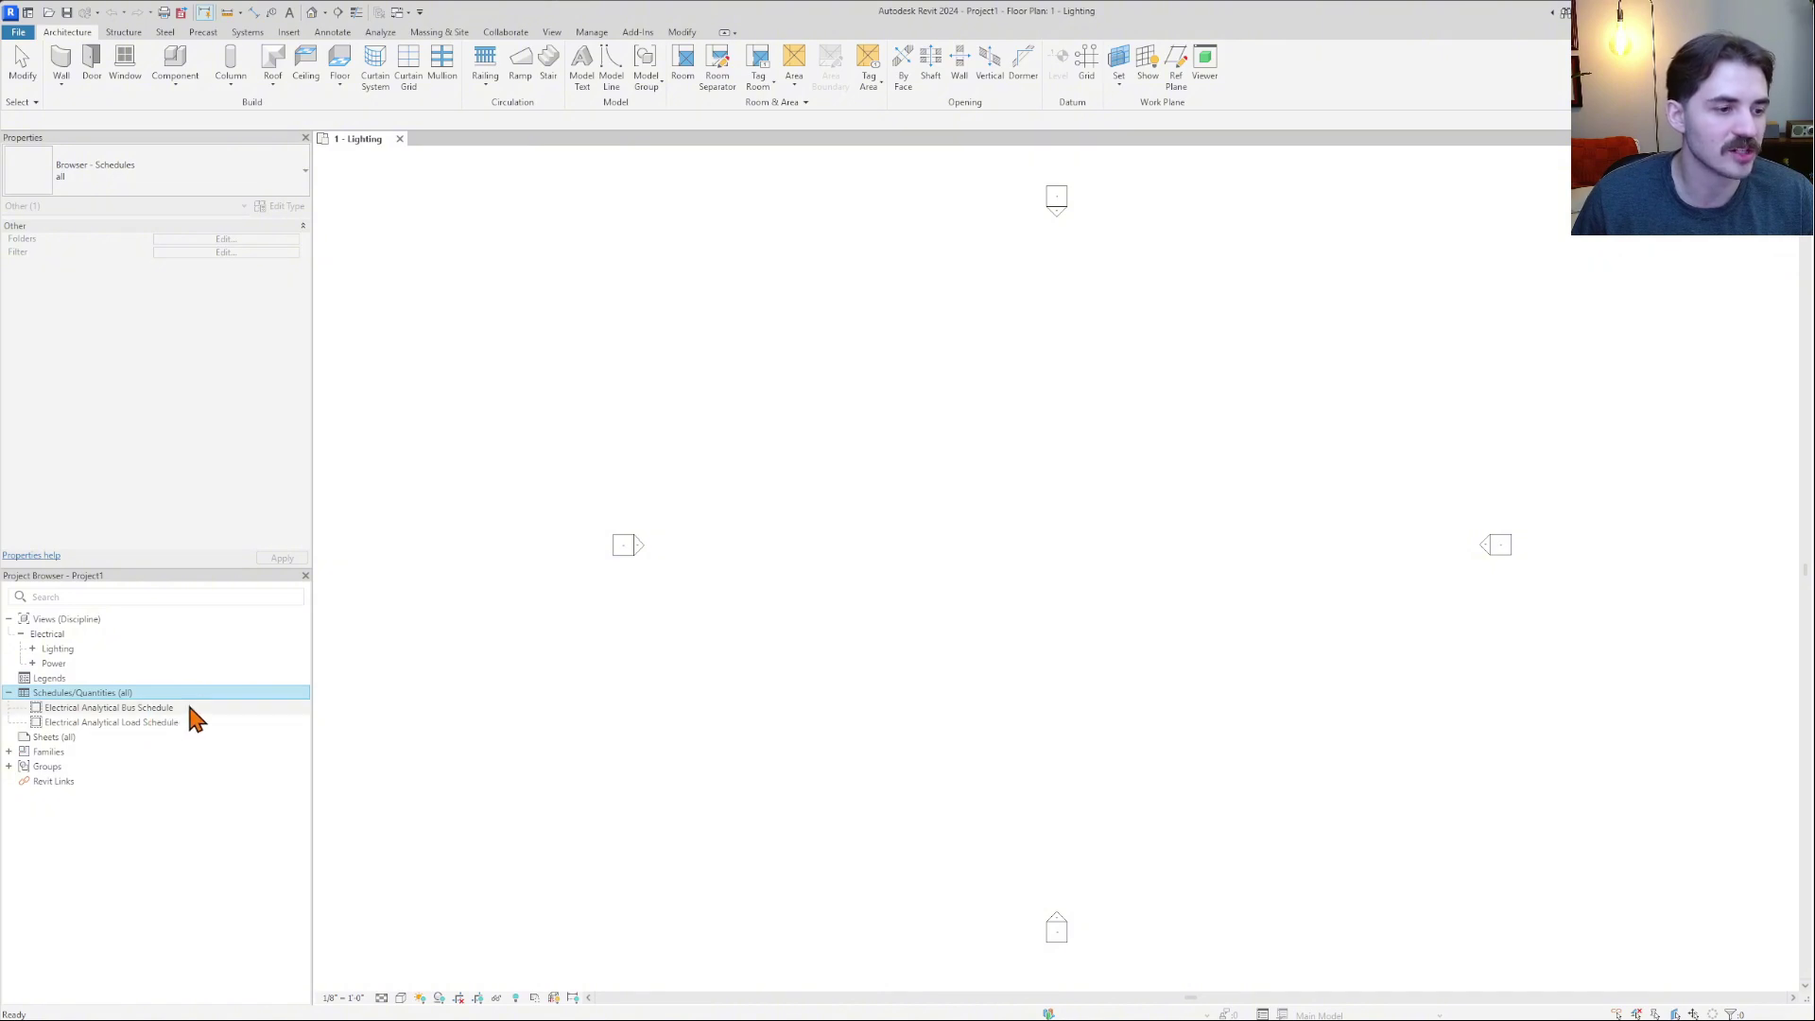
click(112, 724)
click(127, 709)
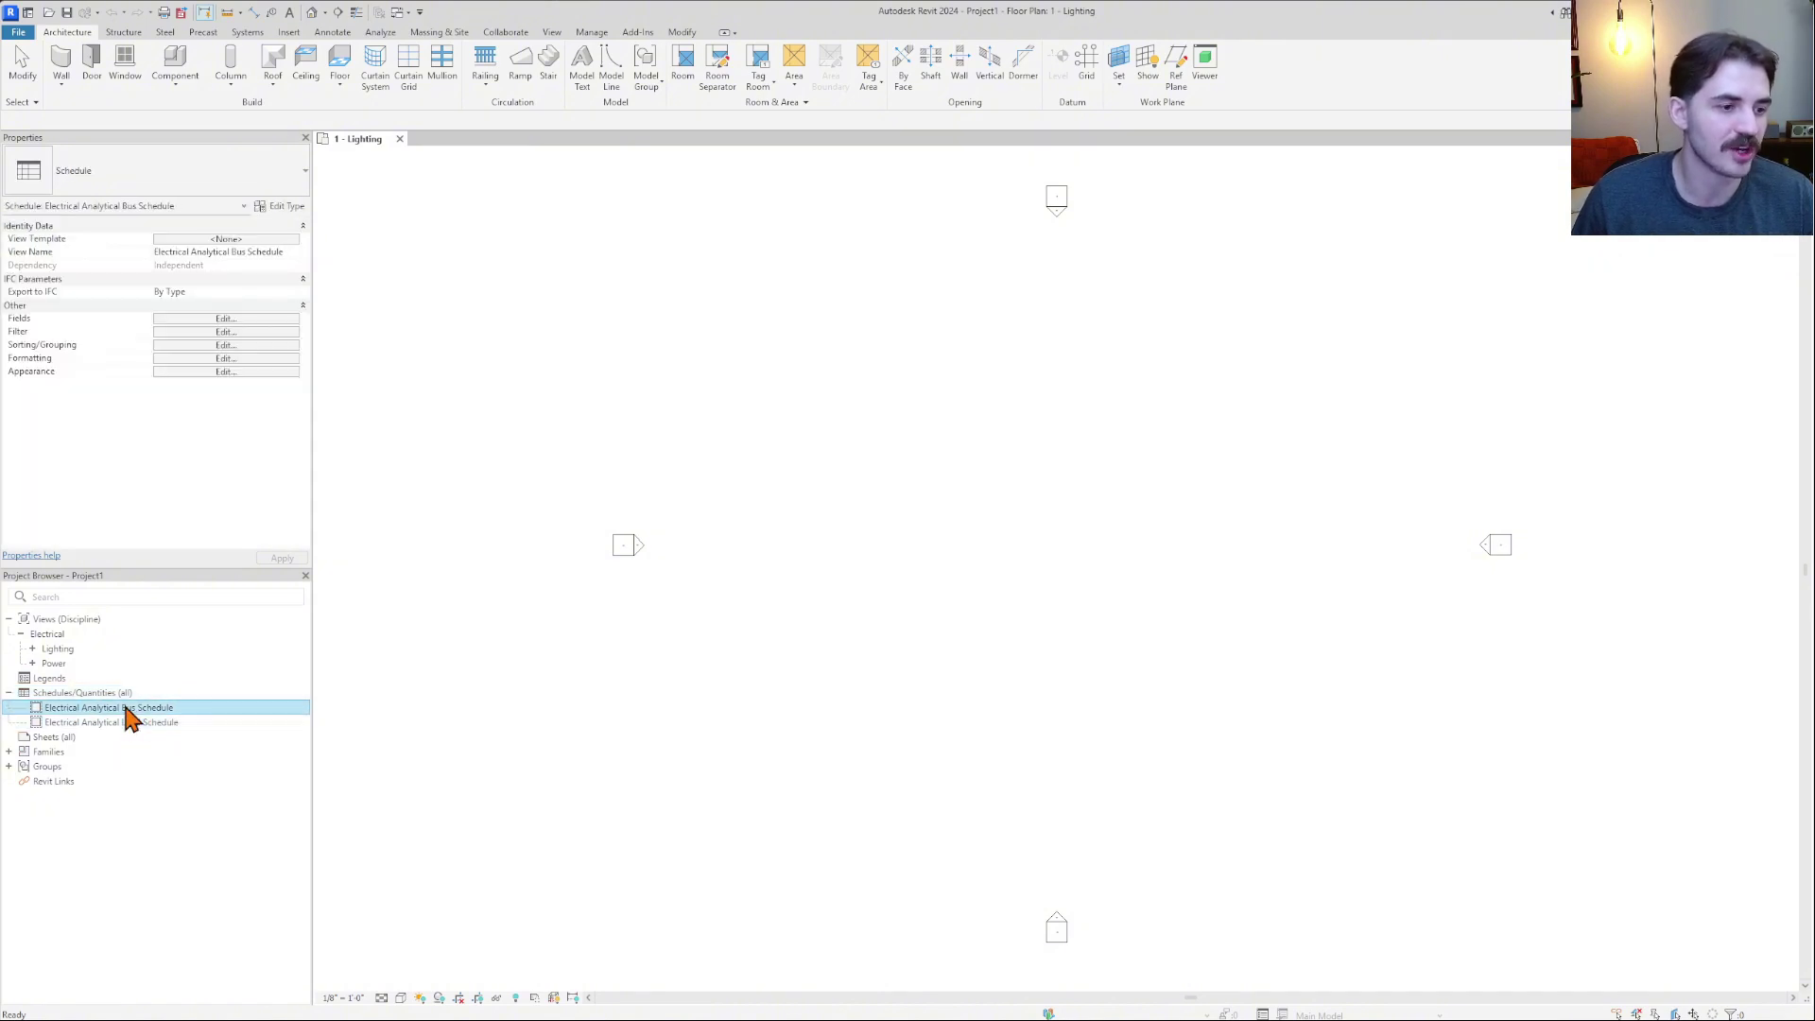
double_click(128, 716)
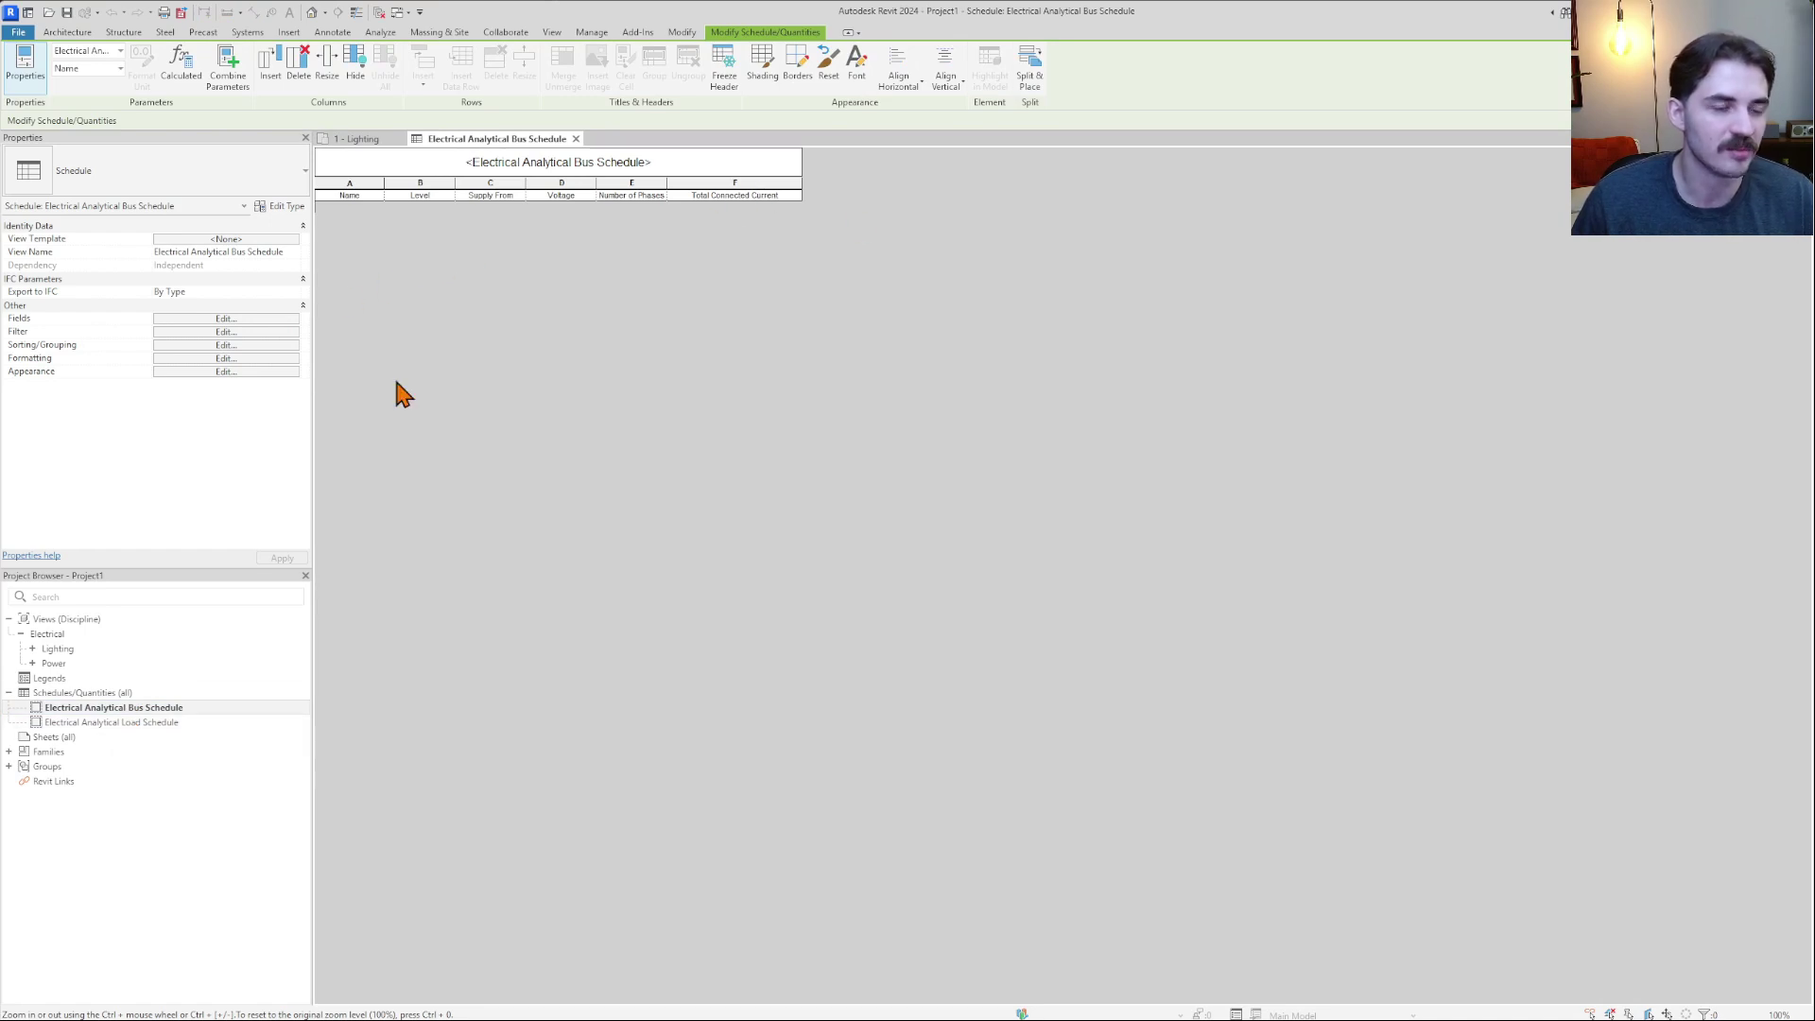
double_click(149, 724)
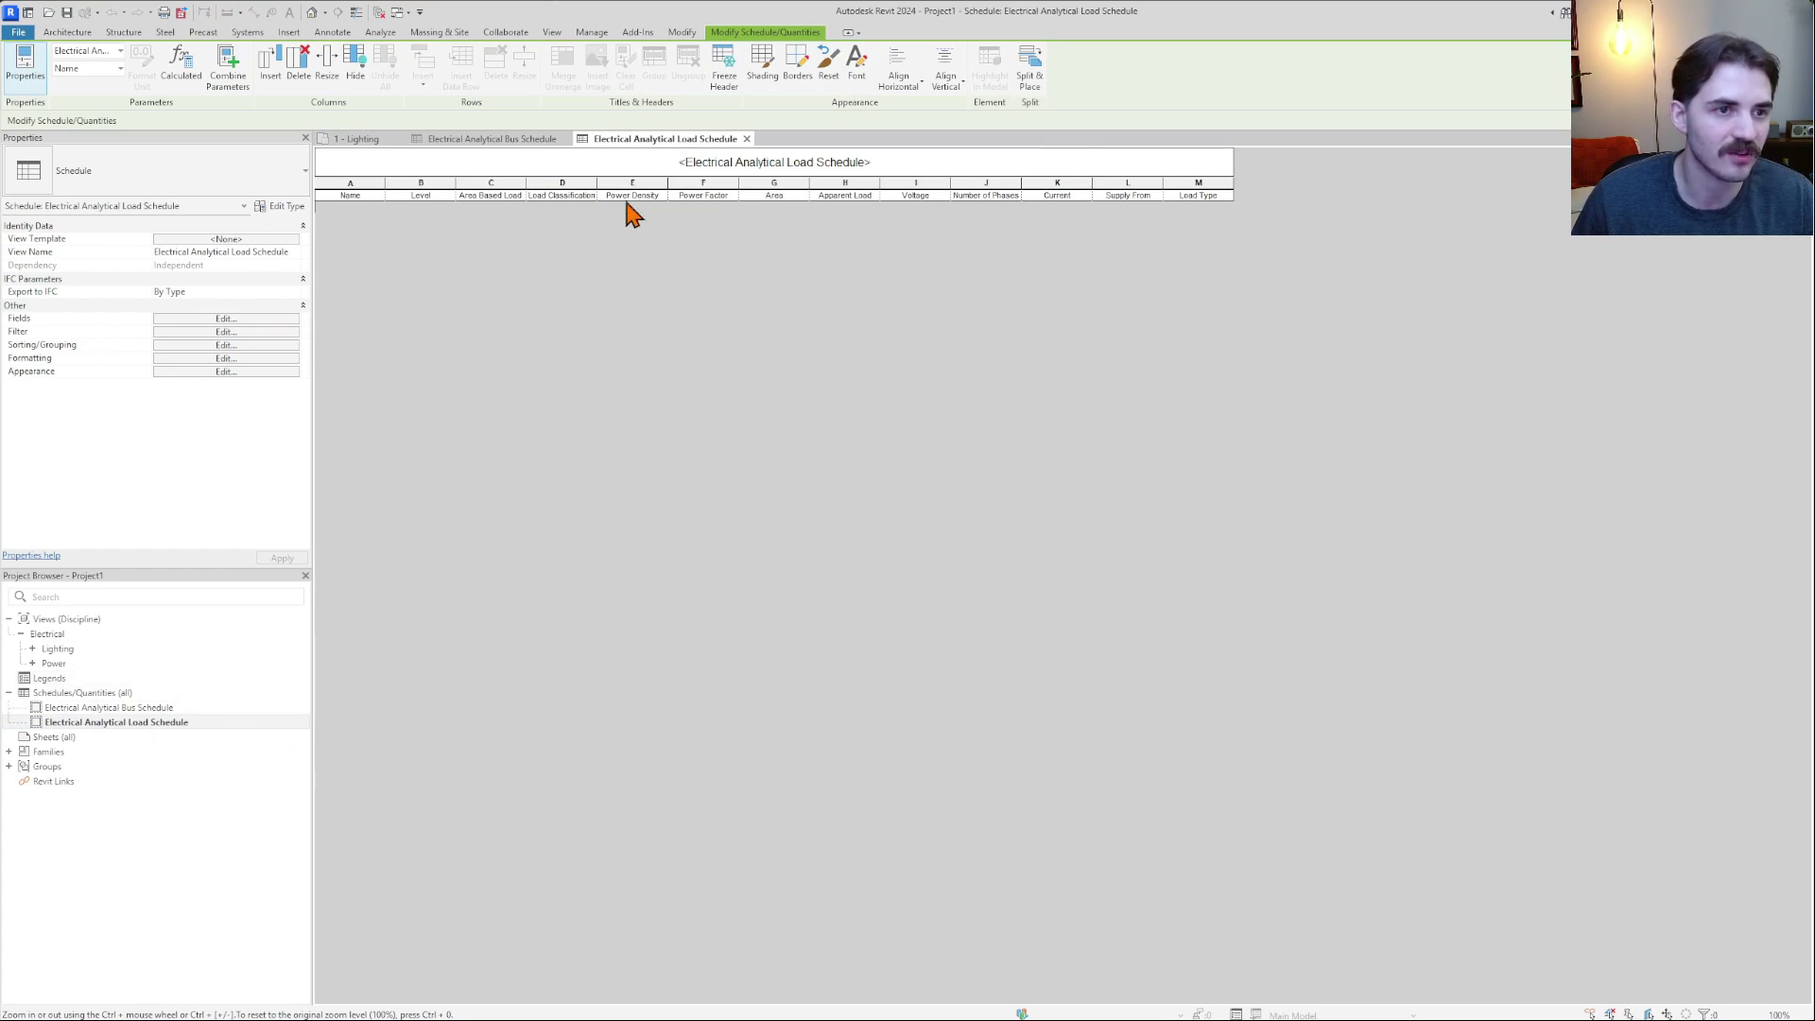
click(746, 139)
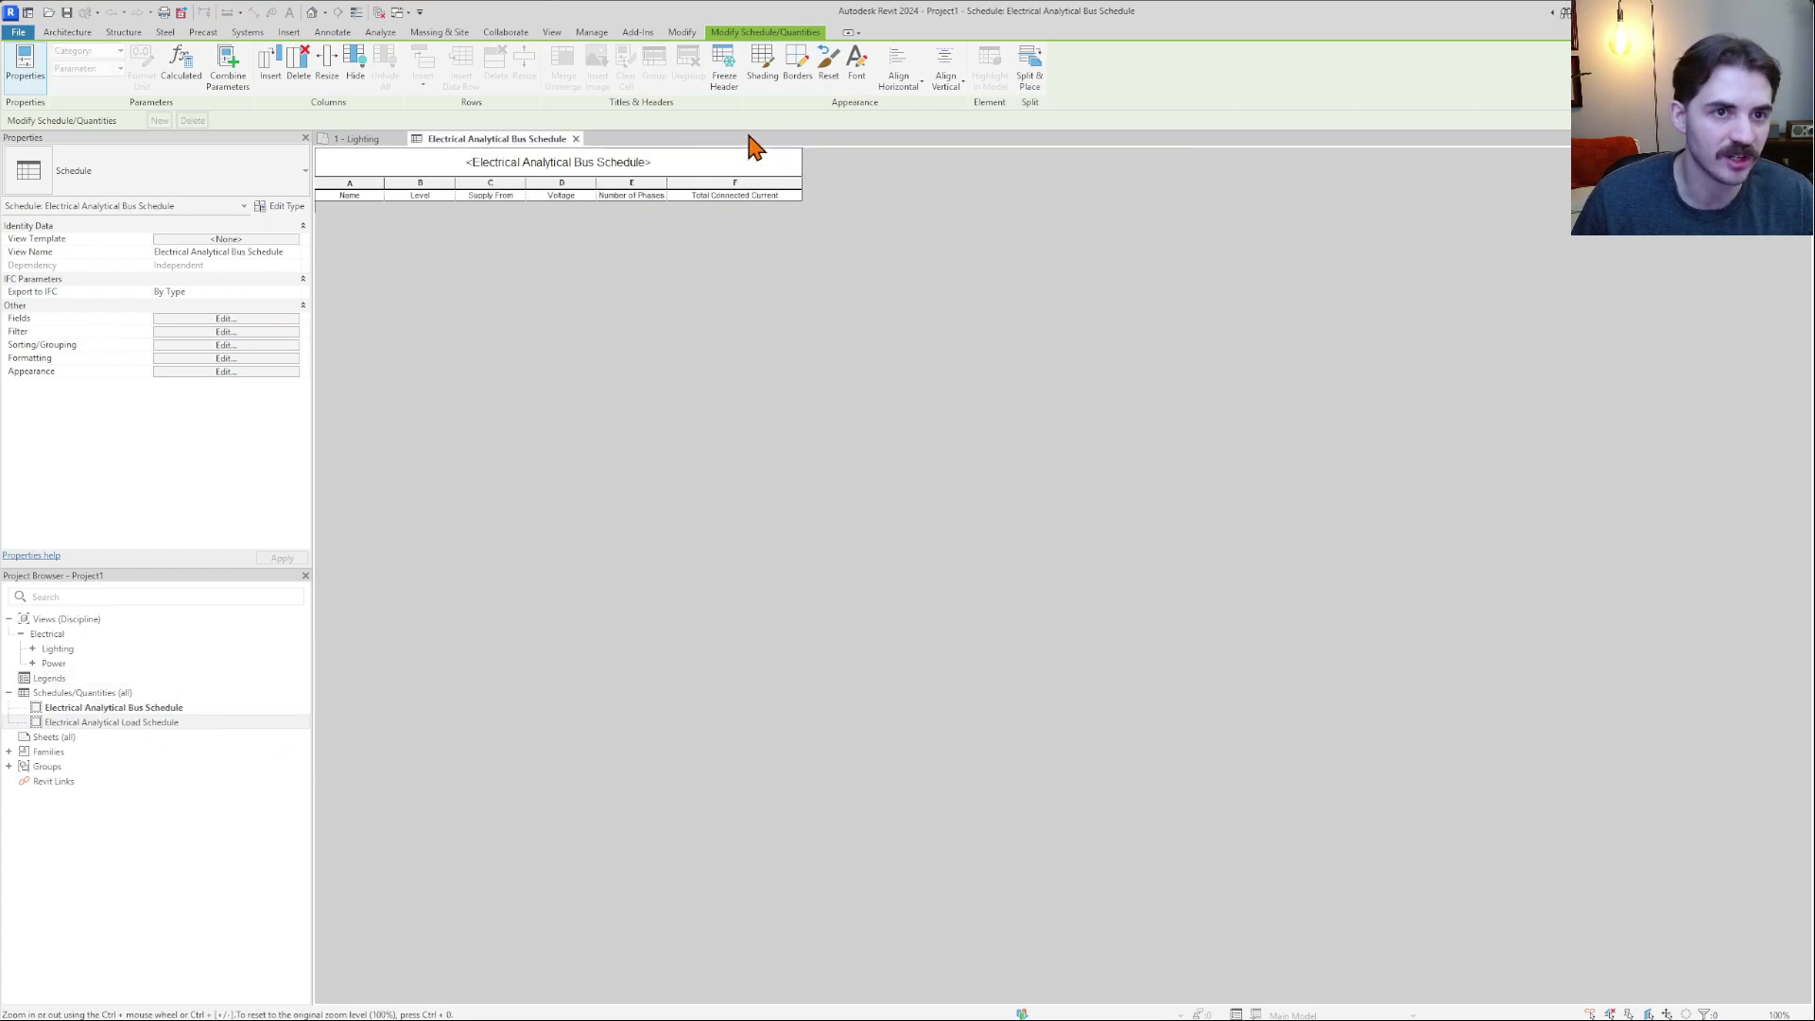
click(576, 139)
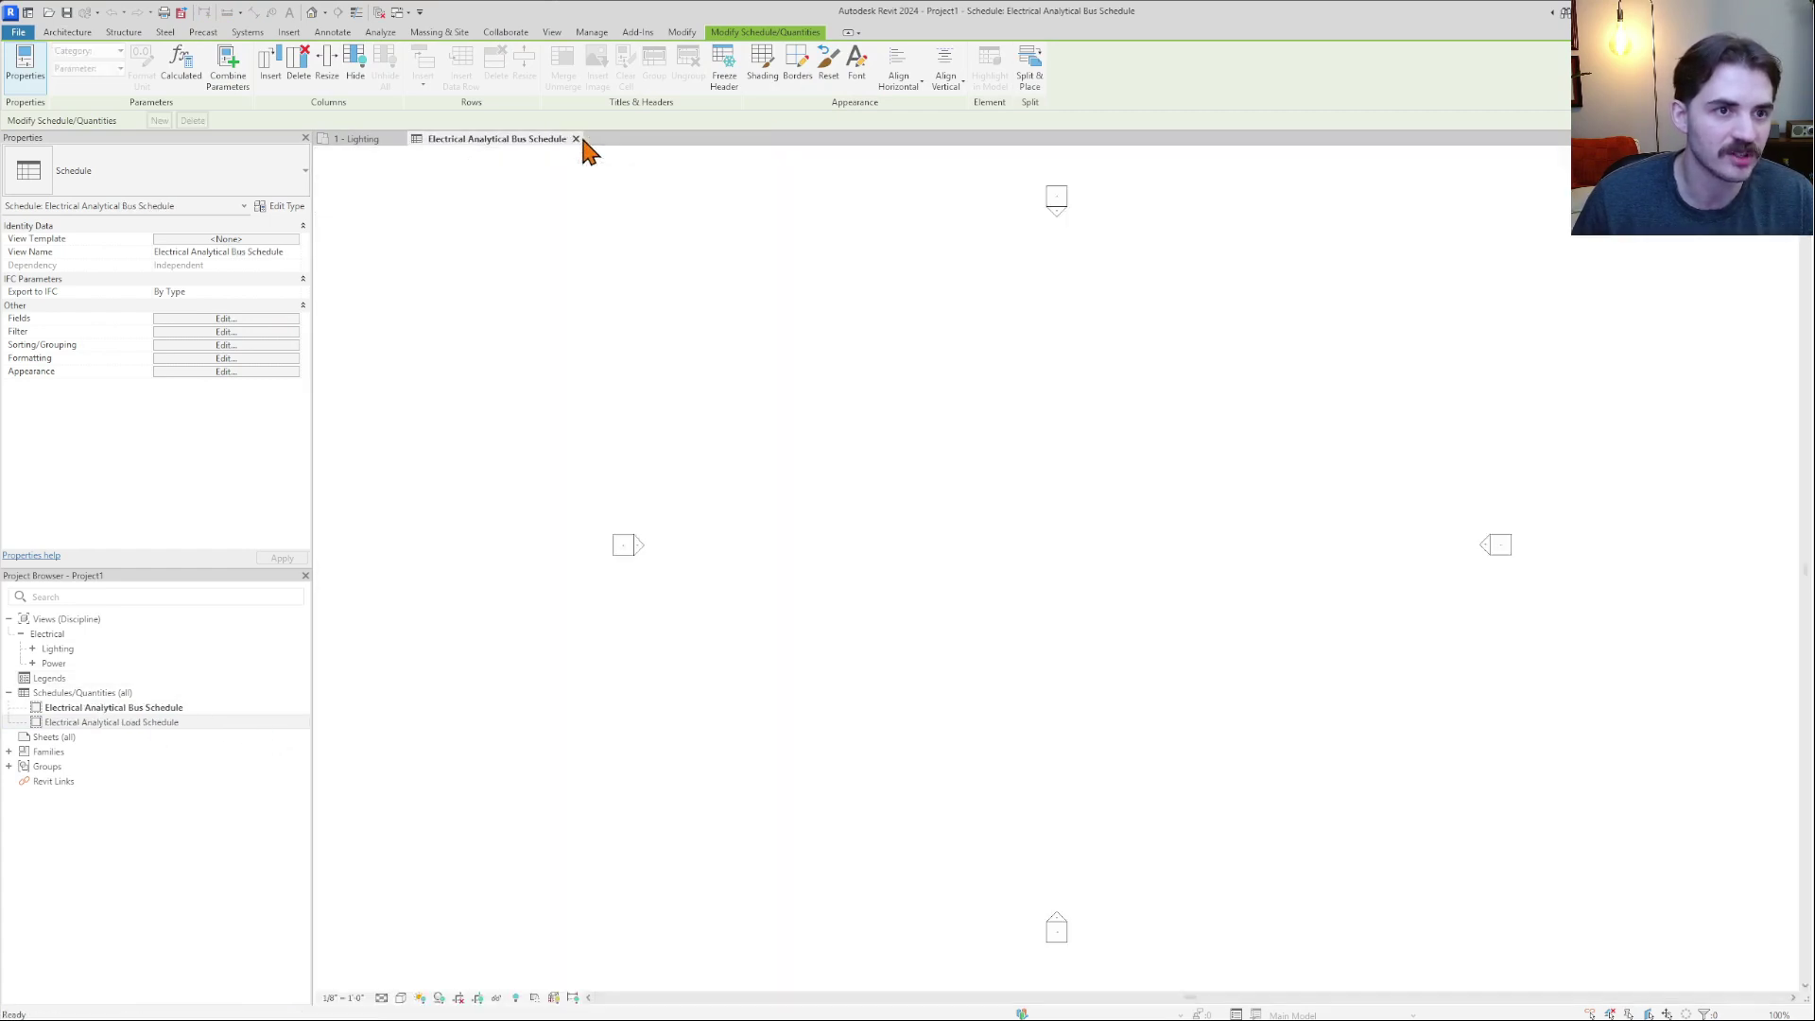
Delete the Electrical Analytical Bus and Load schedules from the Project Browser.
right_click(121, 709)
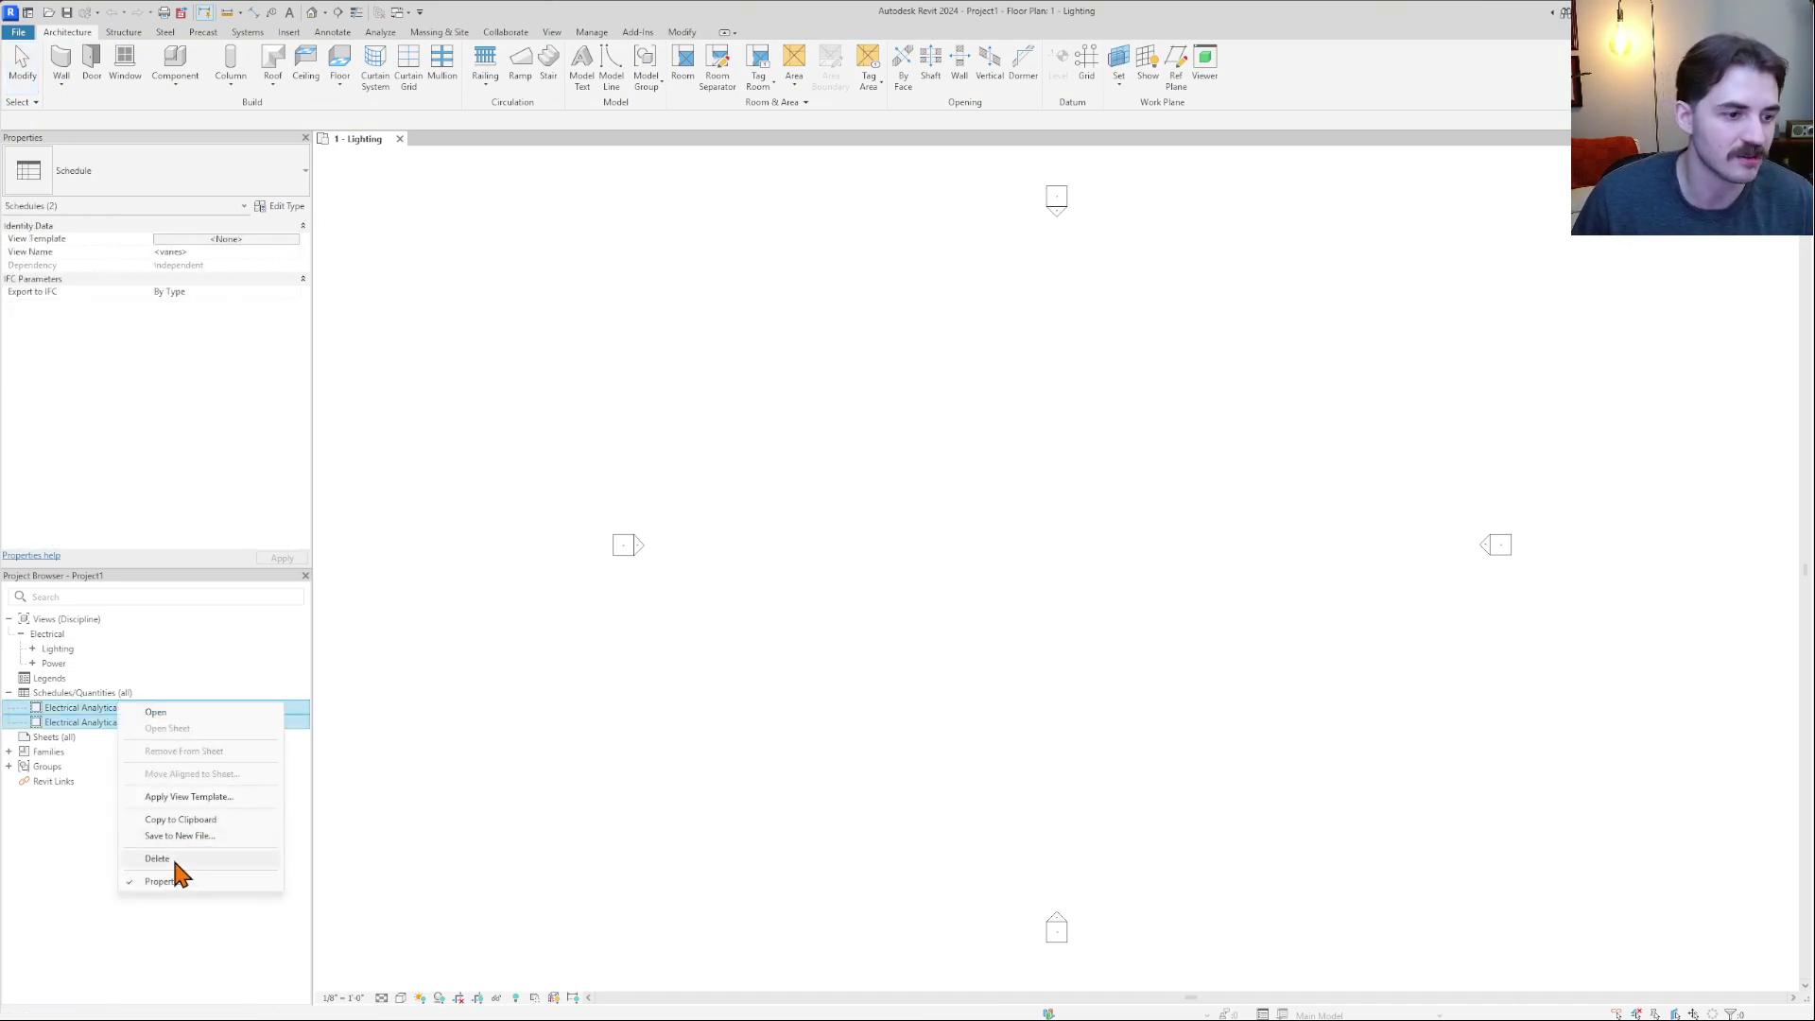
click(175, 860)
shift+click(64, 696)
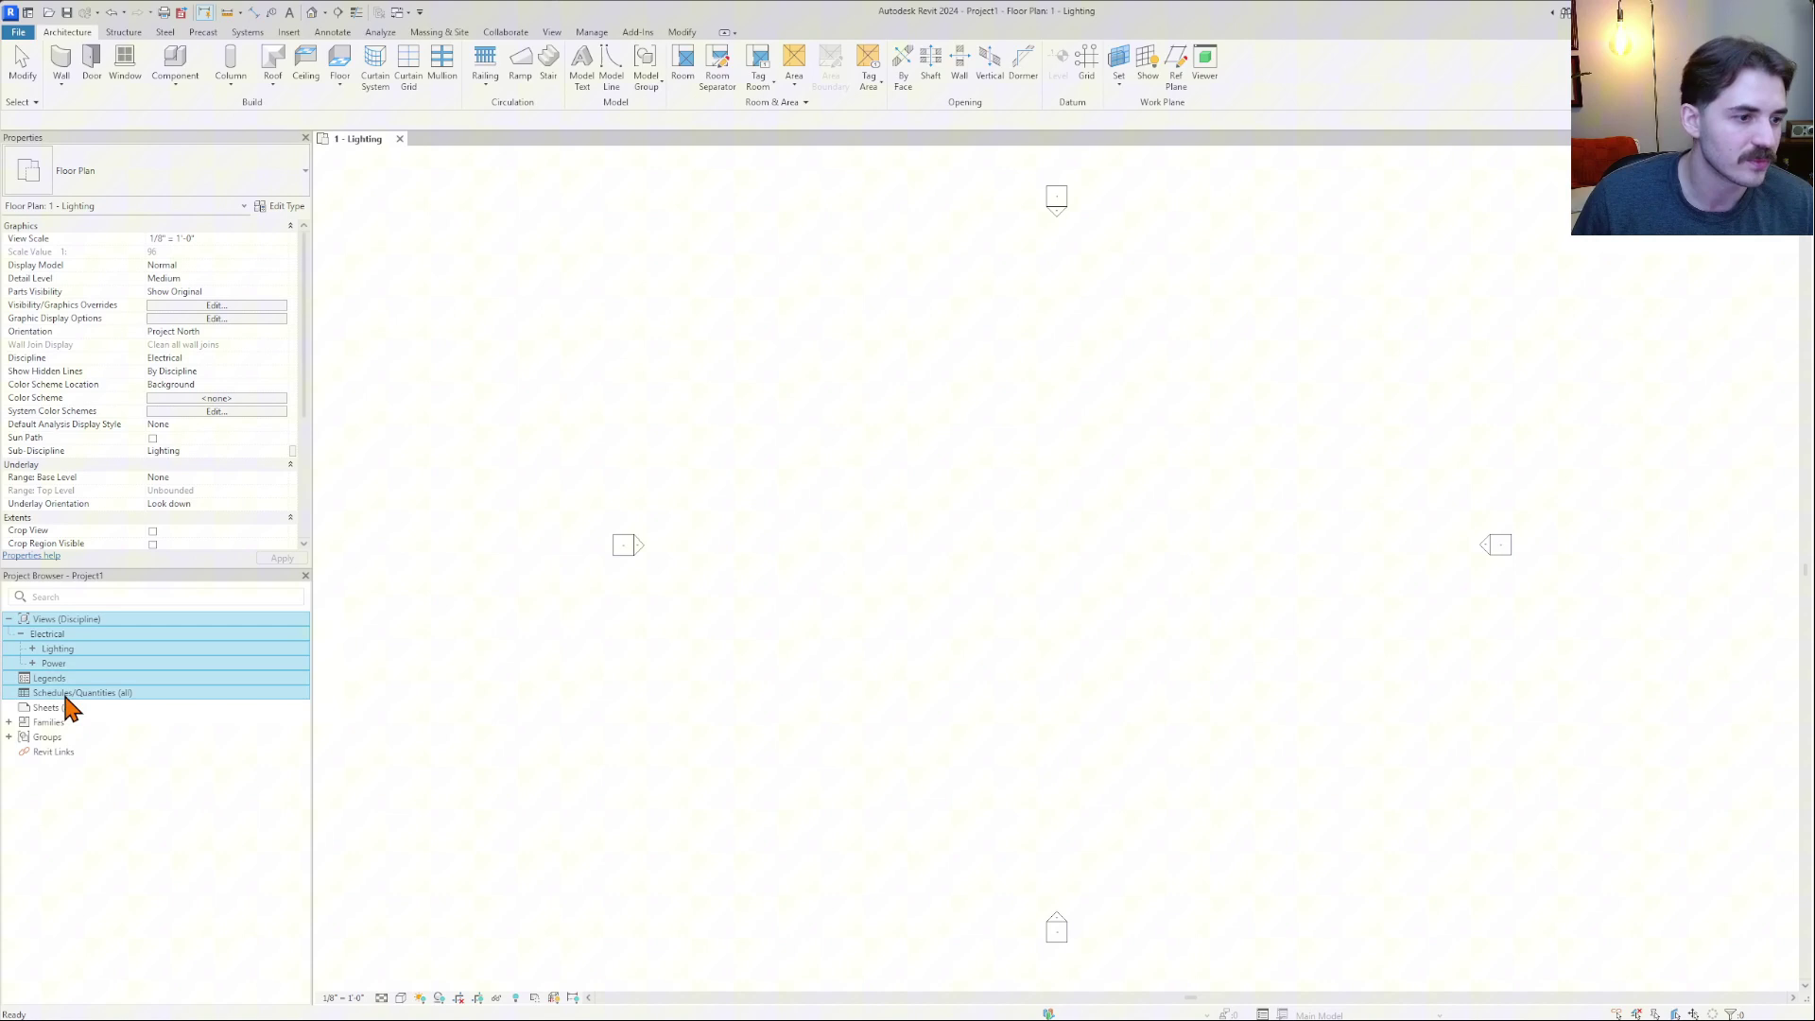
Shift-select the browser groups from Views (Discipline) down to Sheets (all).
shift+click(115, 707)
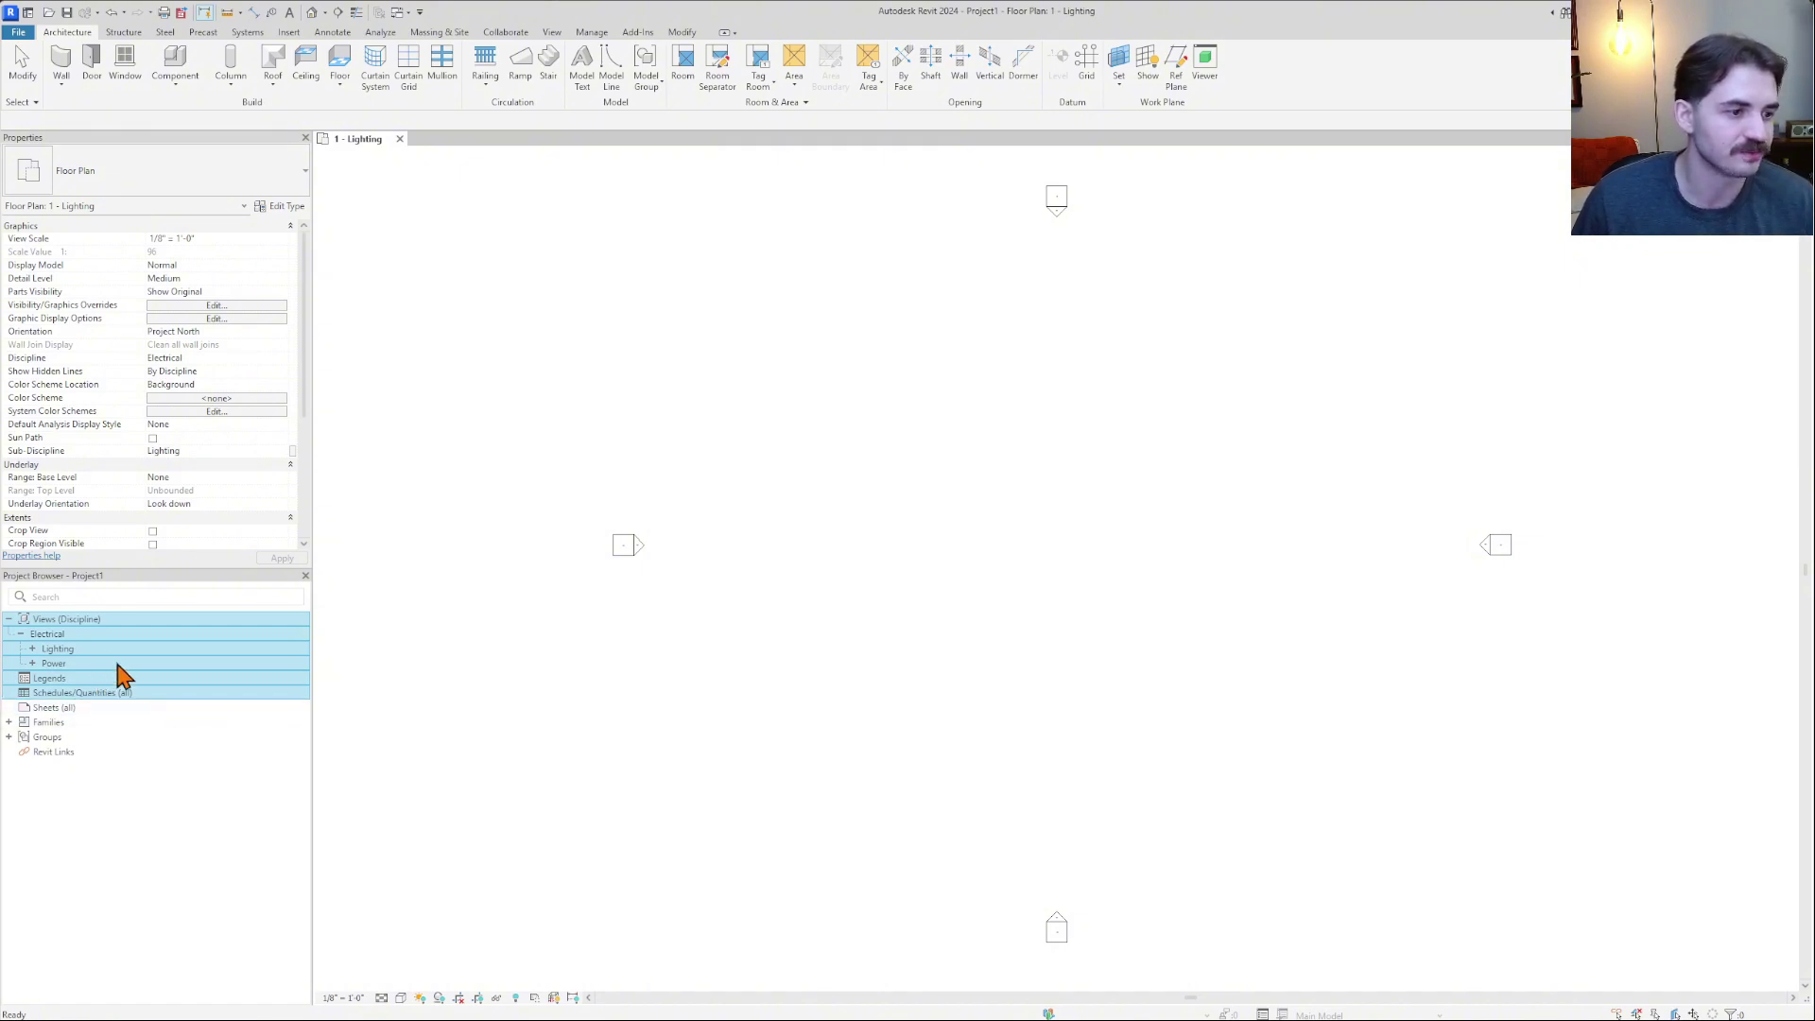
click(202, 619)
shift+click(57, 712)
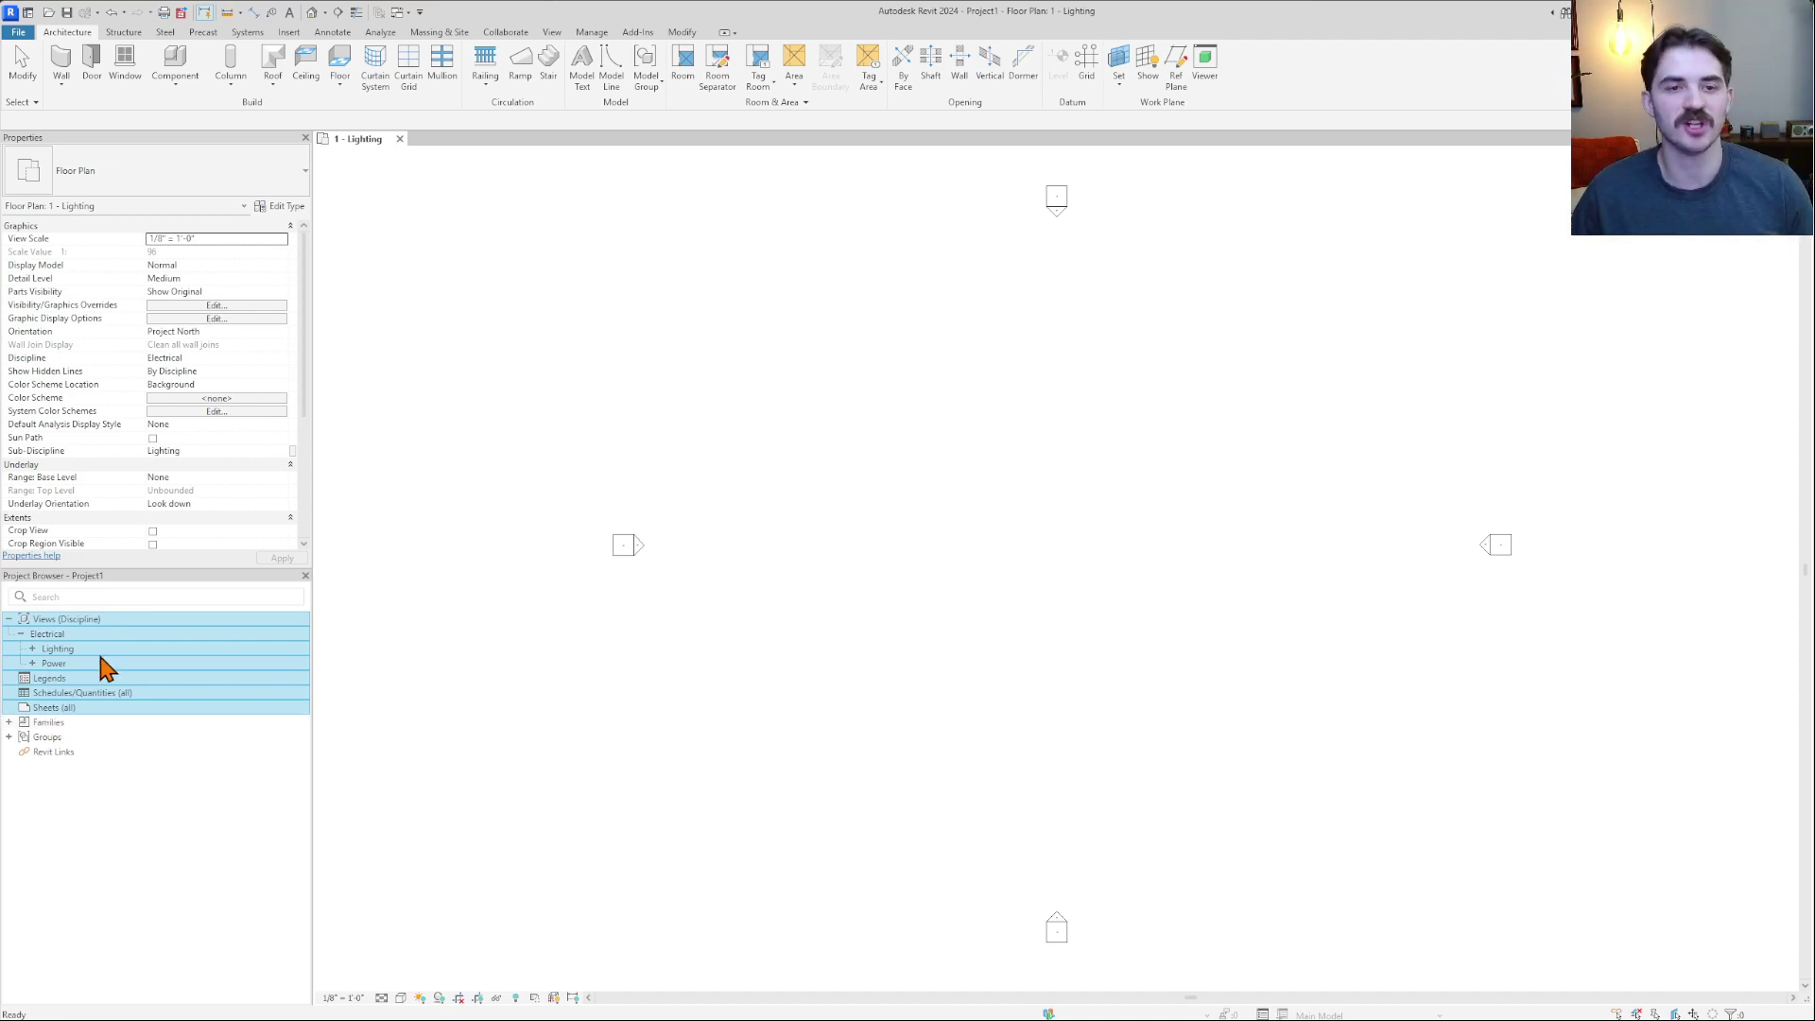
click(85, 620)
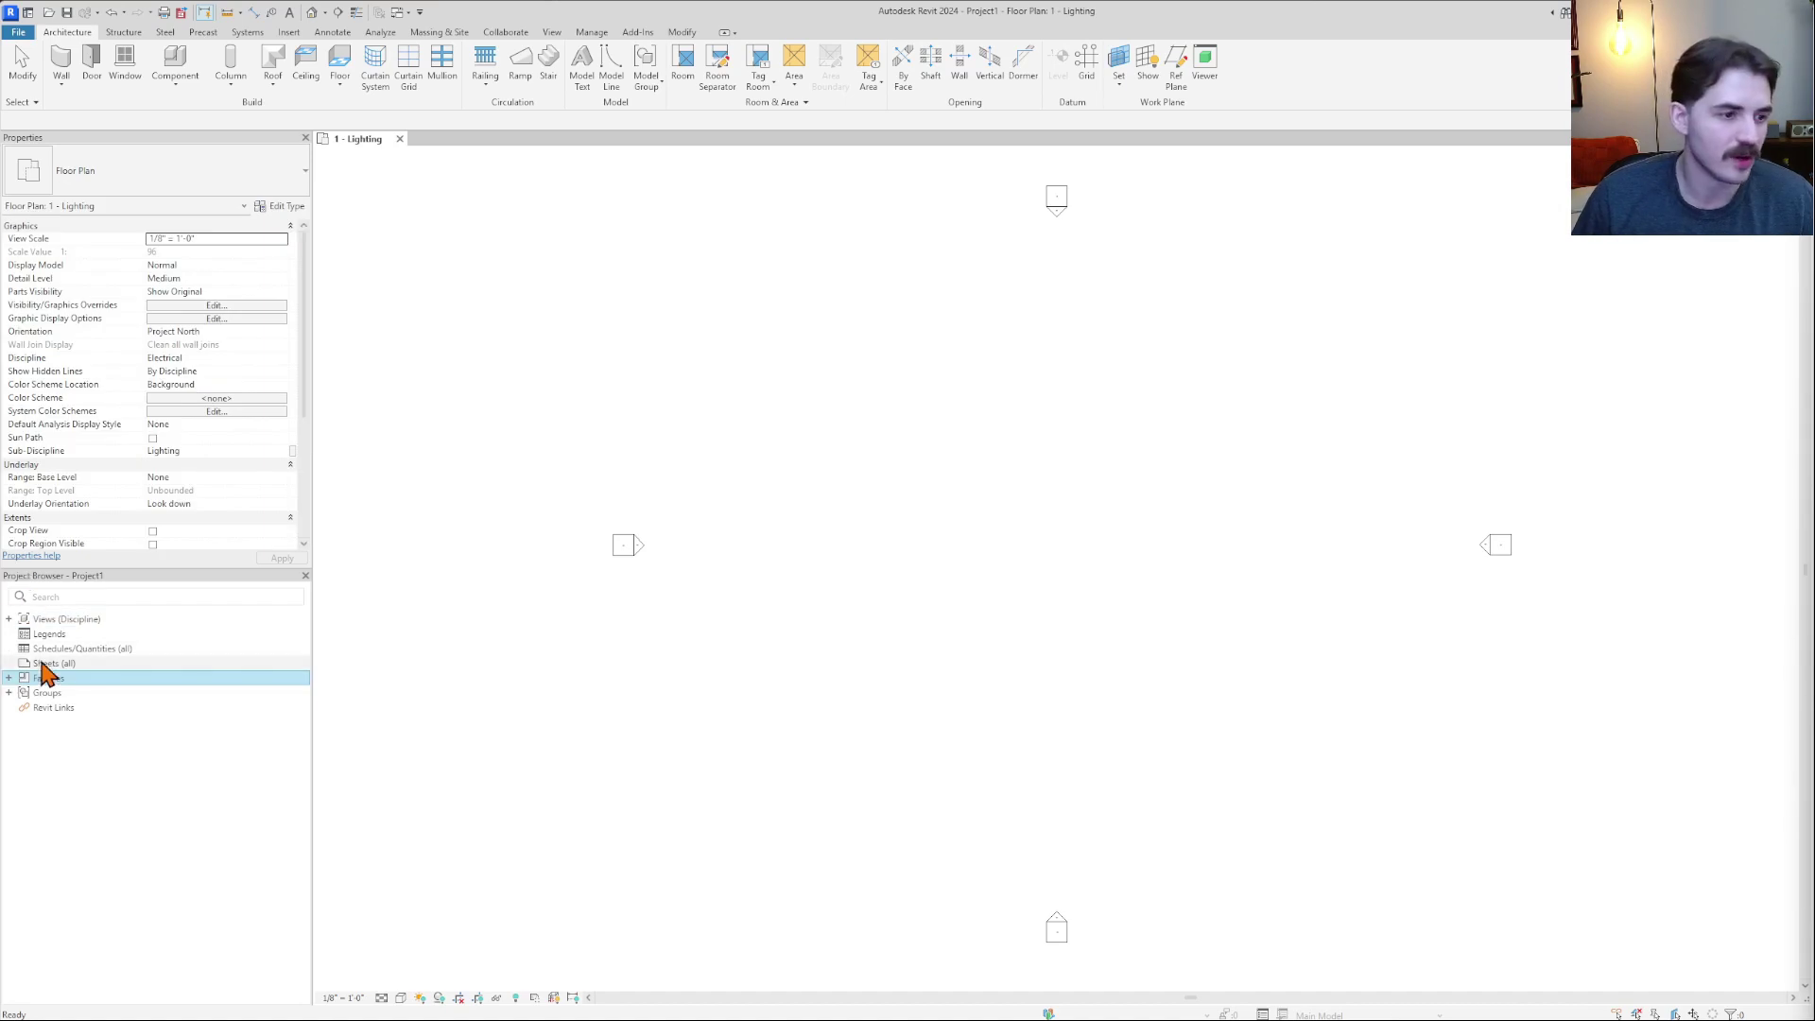
Collapse Views (Discipline) and select Legends, Schedules/Quantities and Sheets (all) in turn.
double_click(91, 620)
click(88, 620)
click(73, 634)
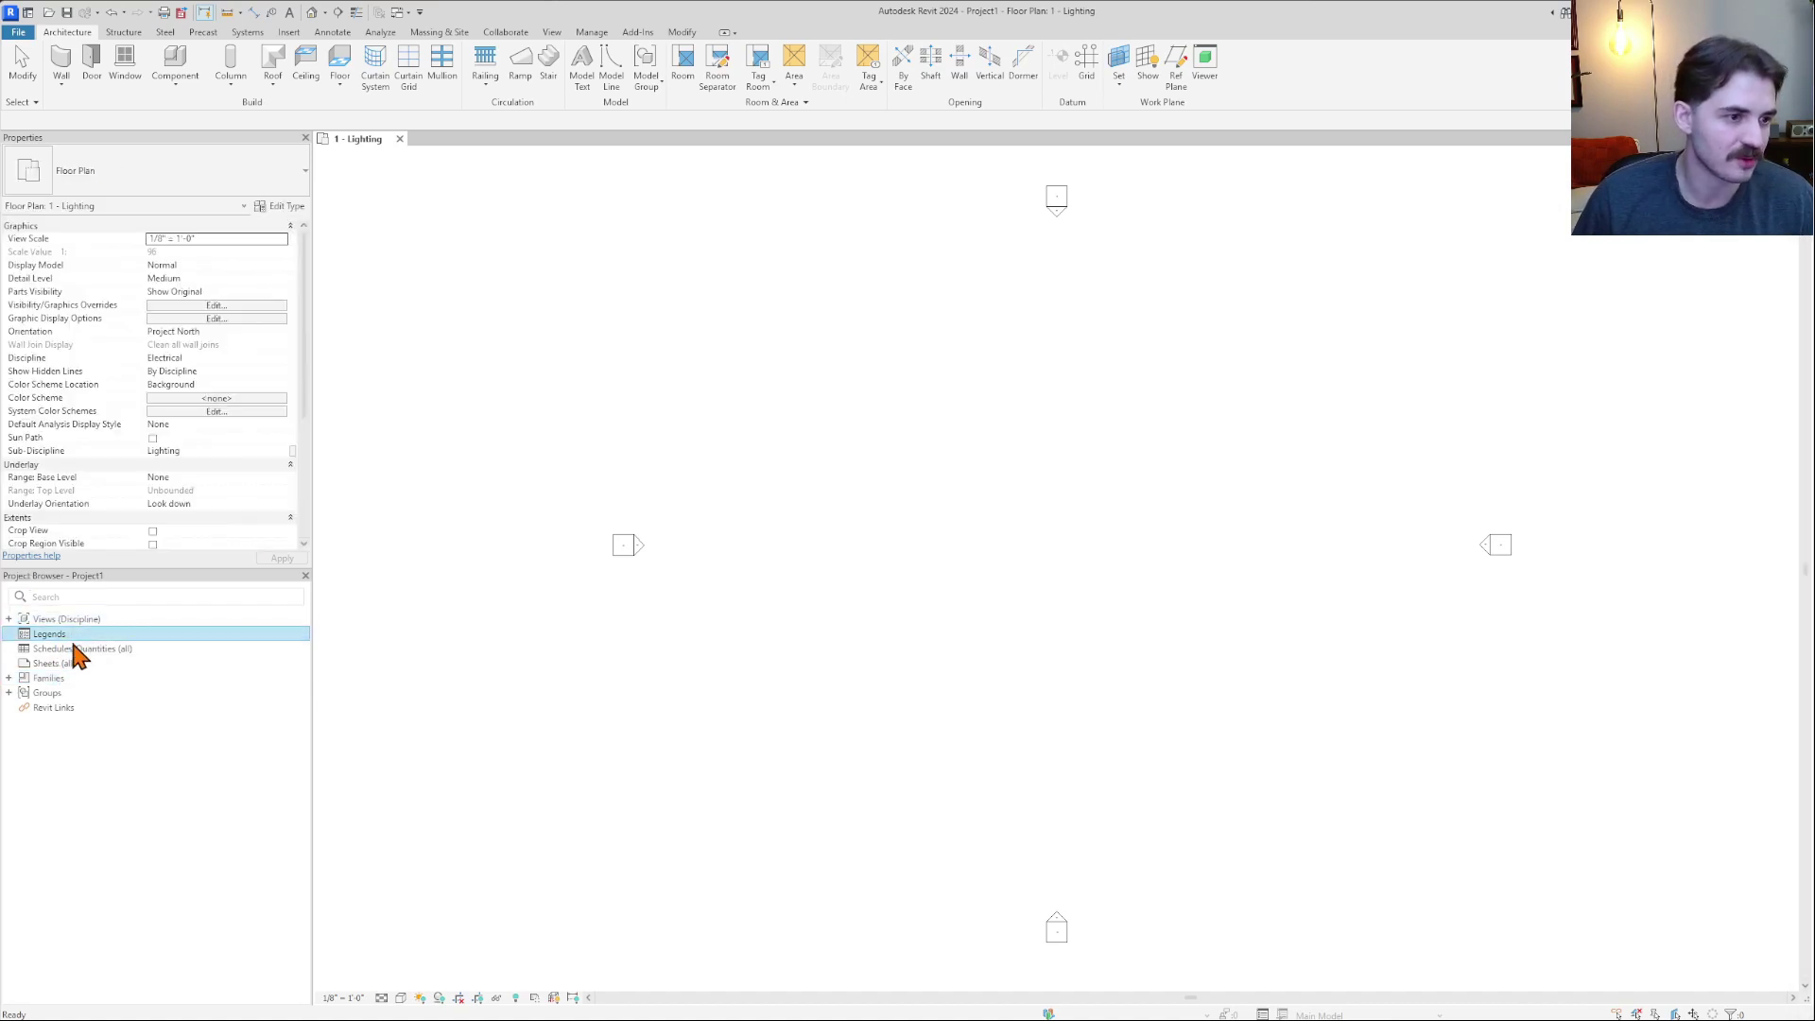
click(71, 648)
click(60, 633)
click(64, 621)
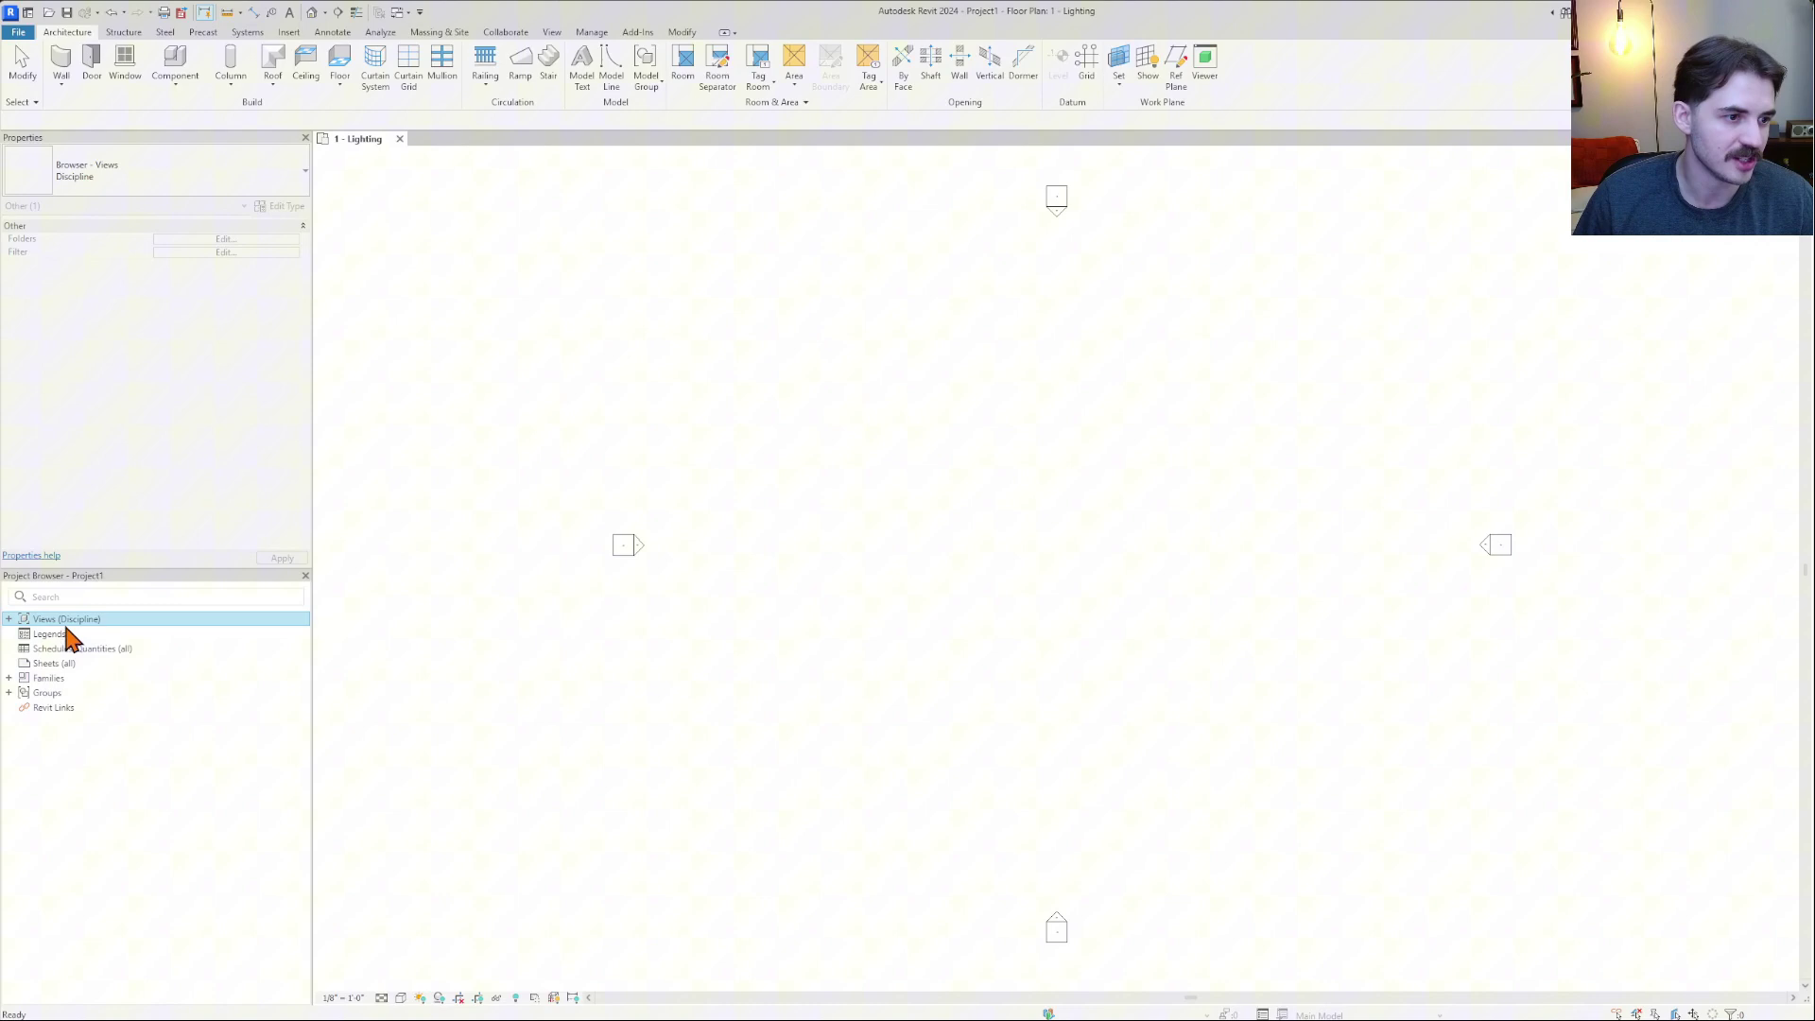
click(64, 635)
click(59, 648)
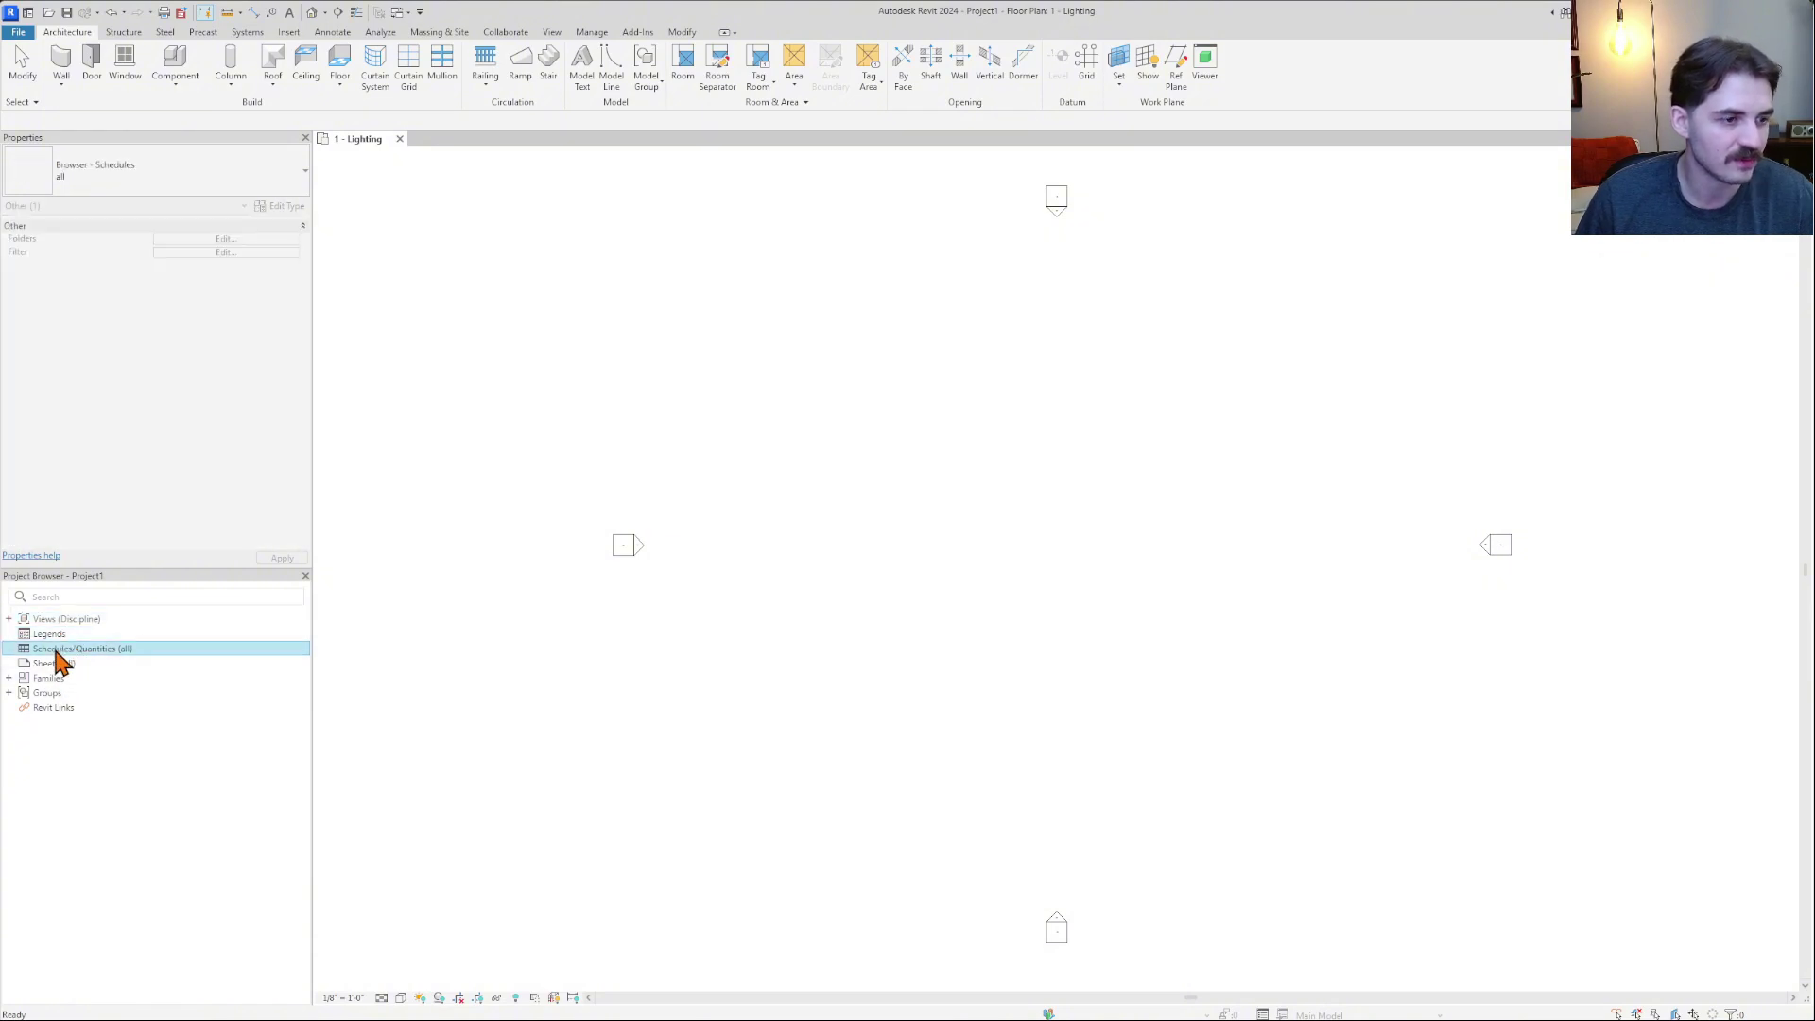
click(46, 664)
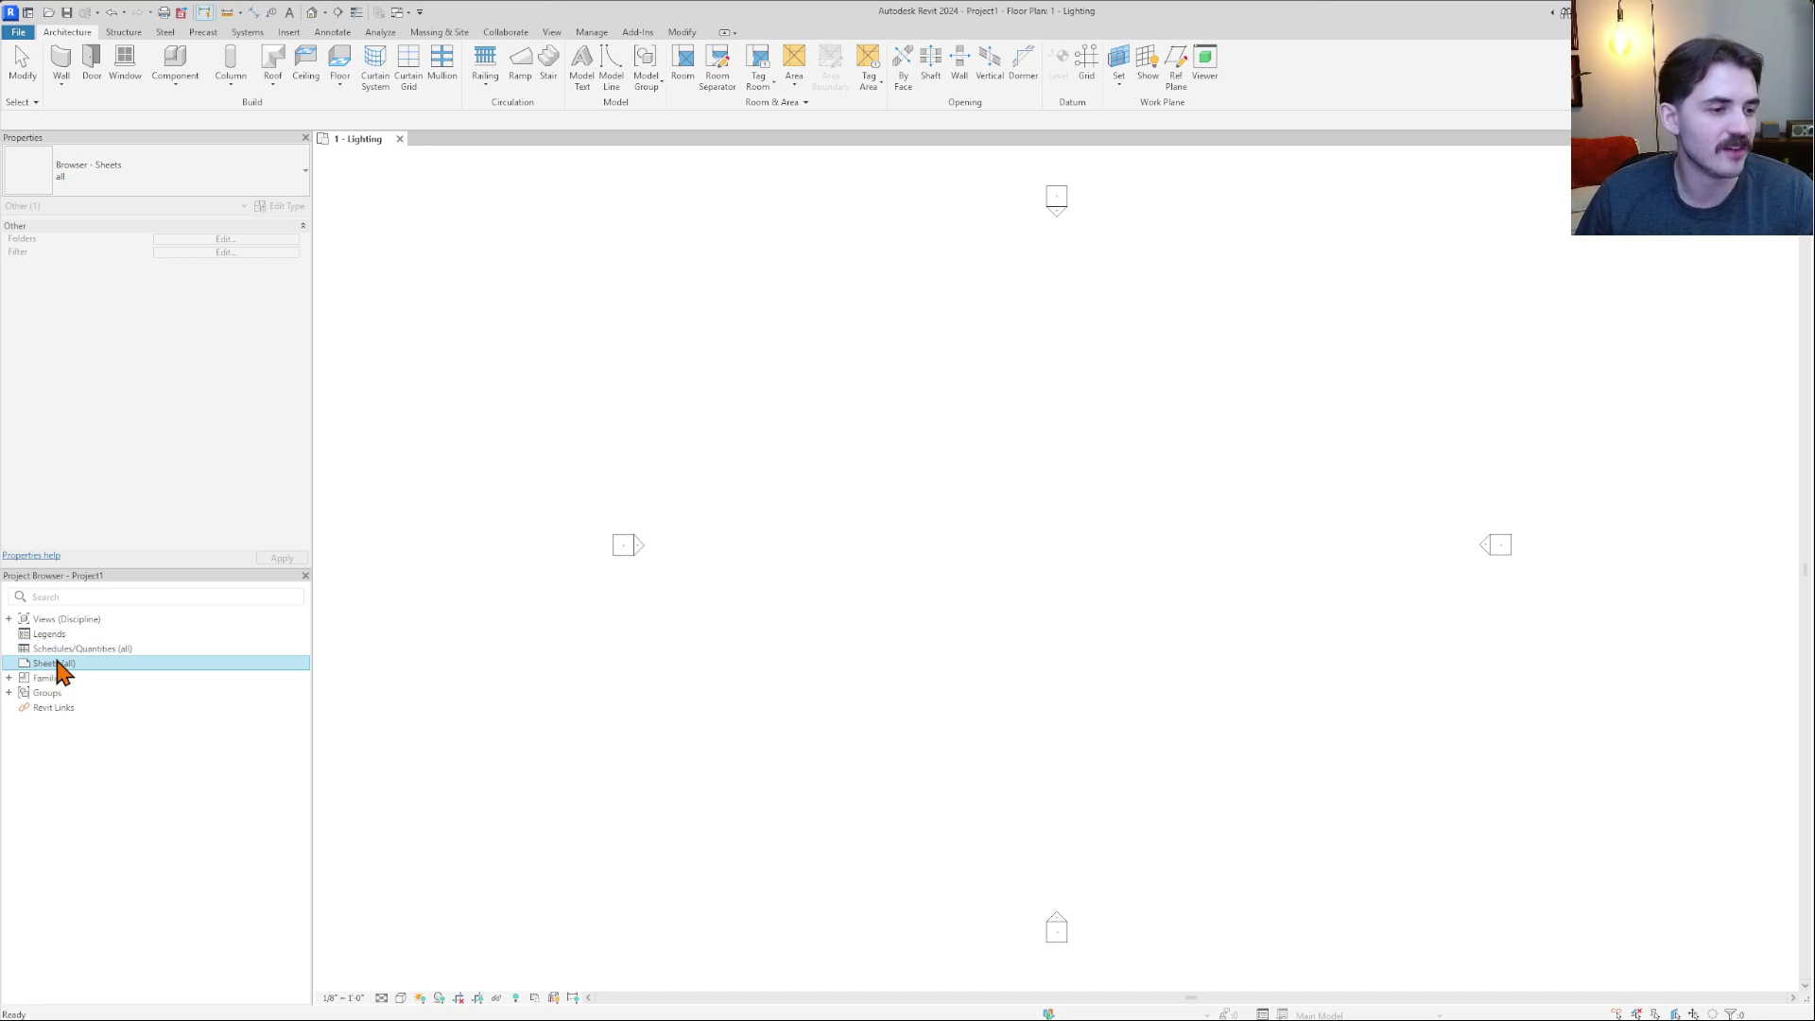
Expand Families and look through Electrical Equipment, Electrical Fixtures, Lighting Devices and Lighting Fixtures.
click(9, 678)
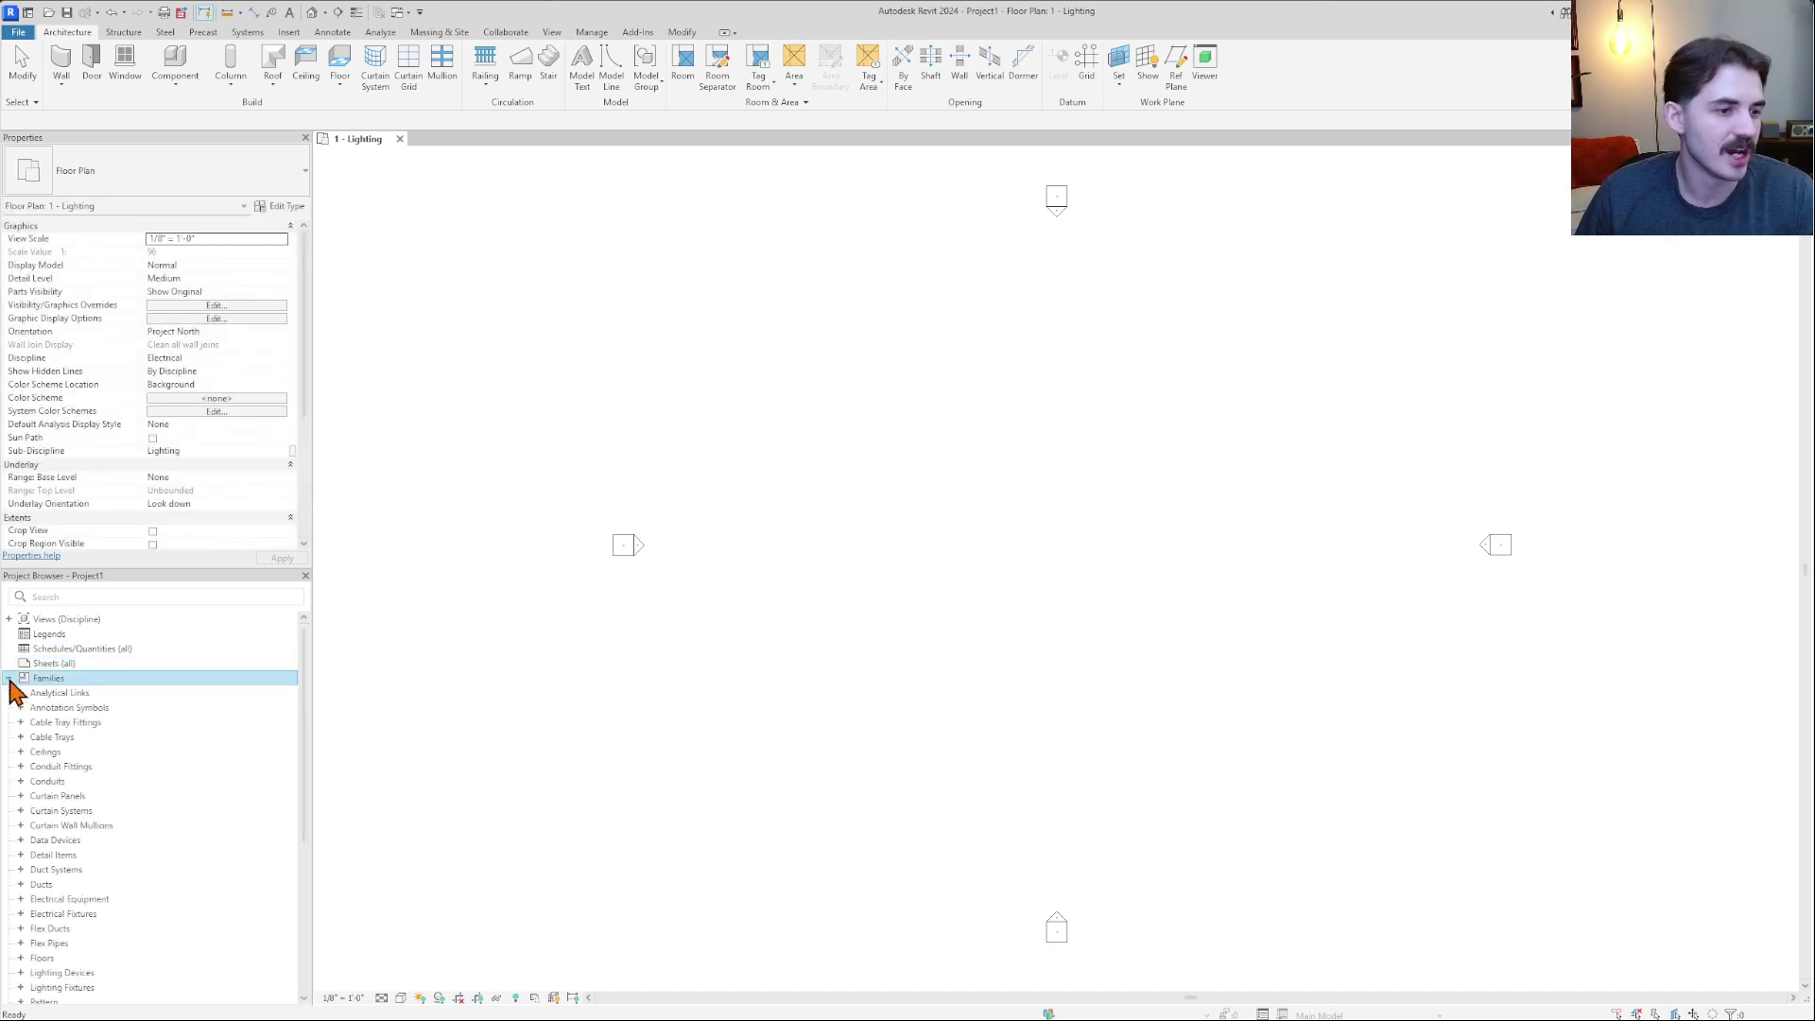
scroll(141, 696, down, 3)
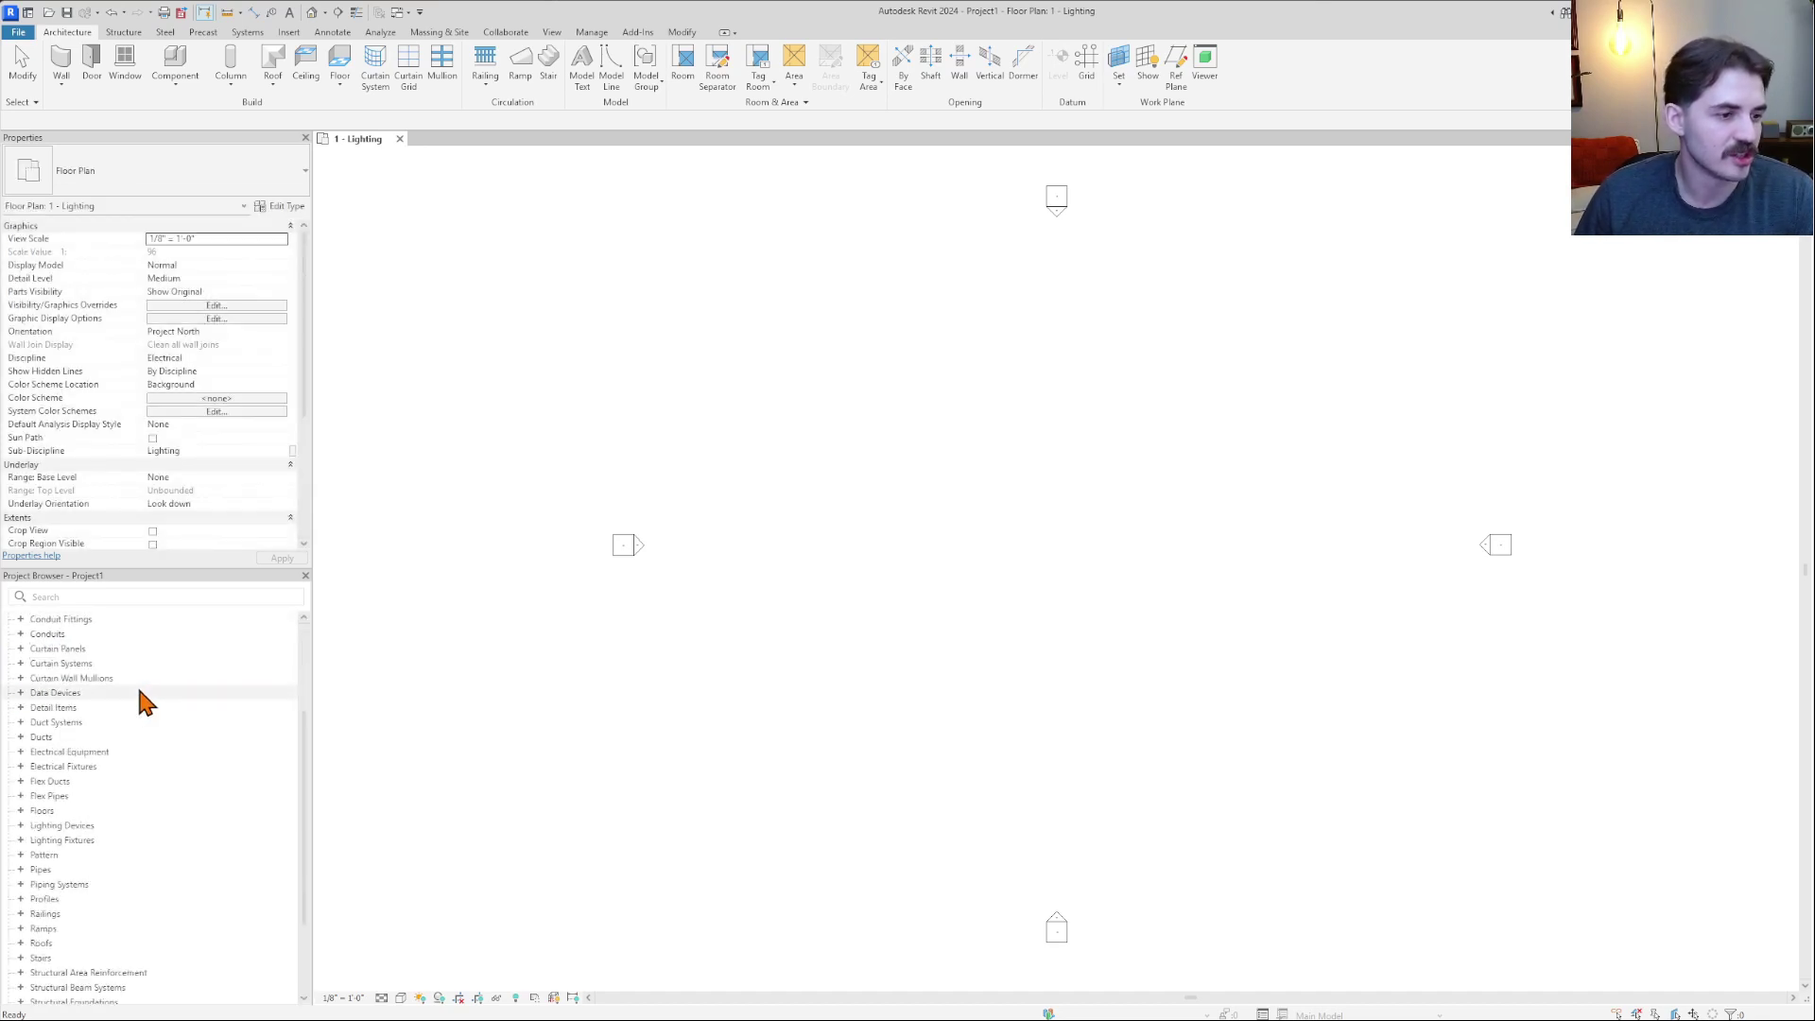
click(81, 752)
click(62, 766)
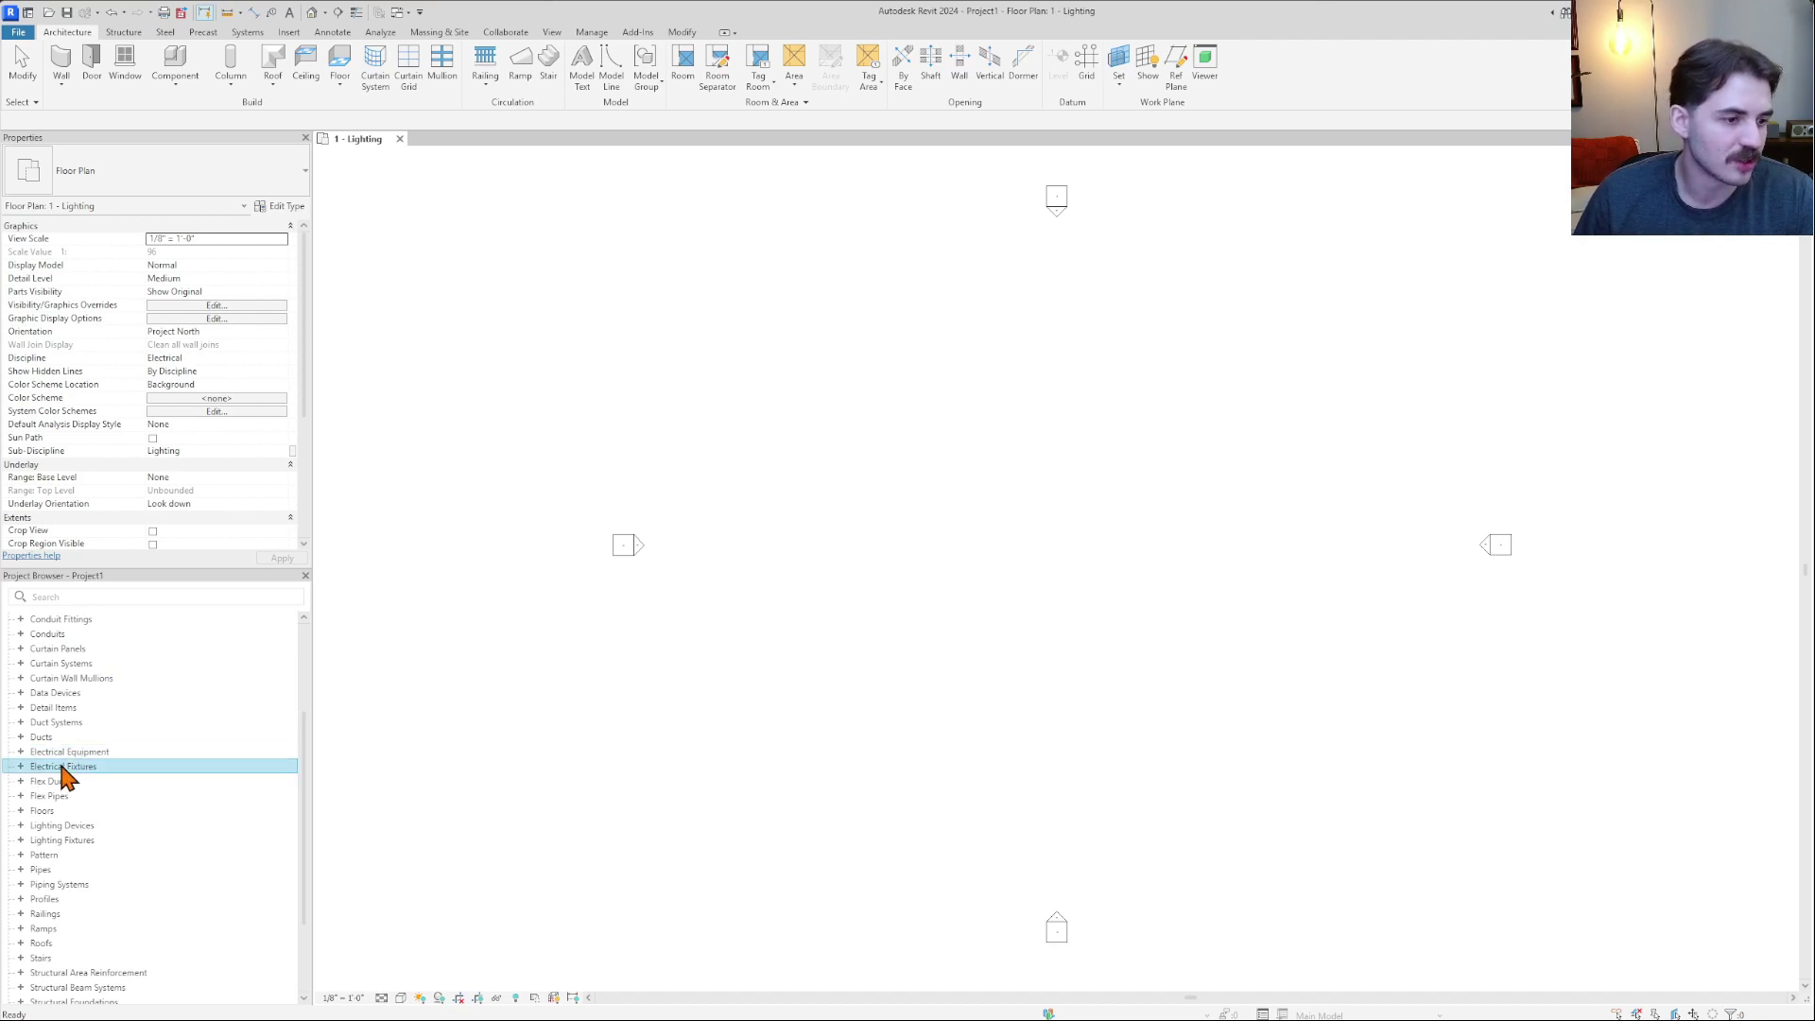
click(68, 827)
click(57, 840)
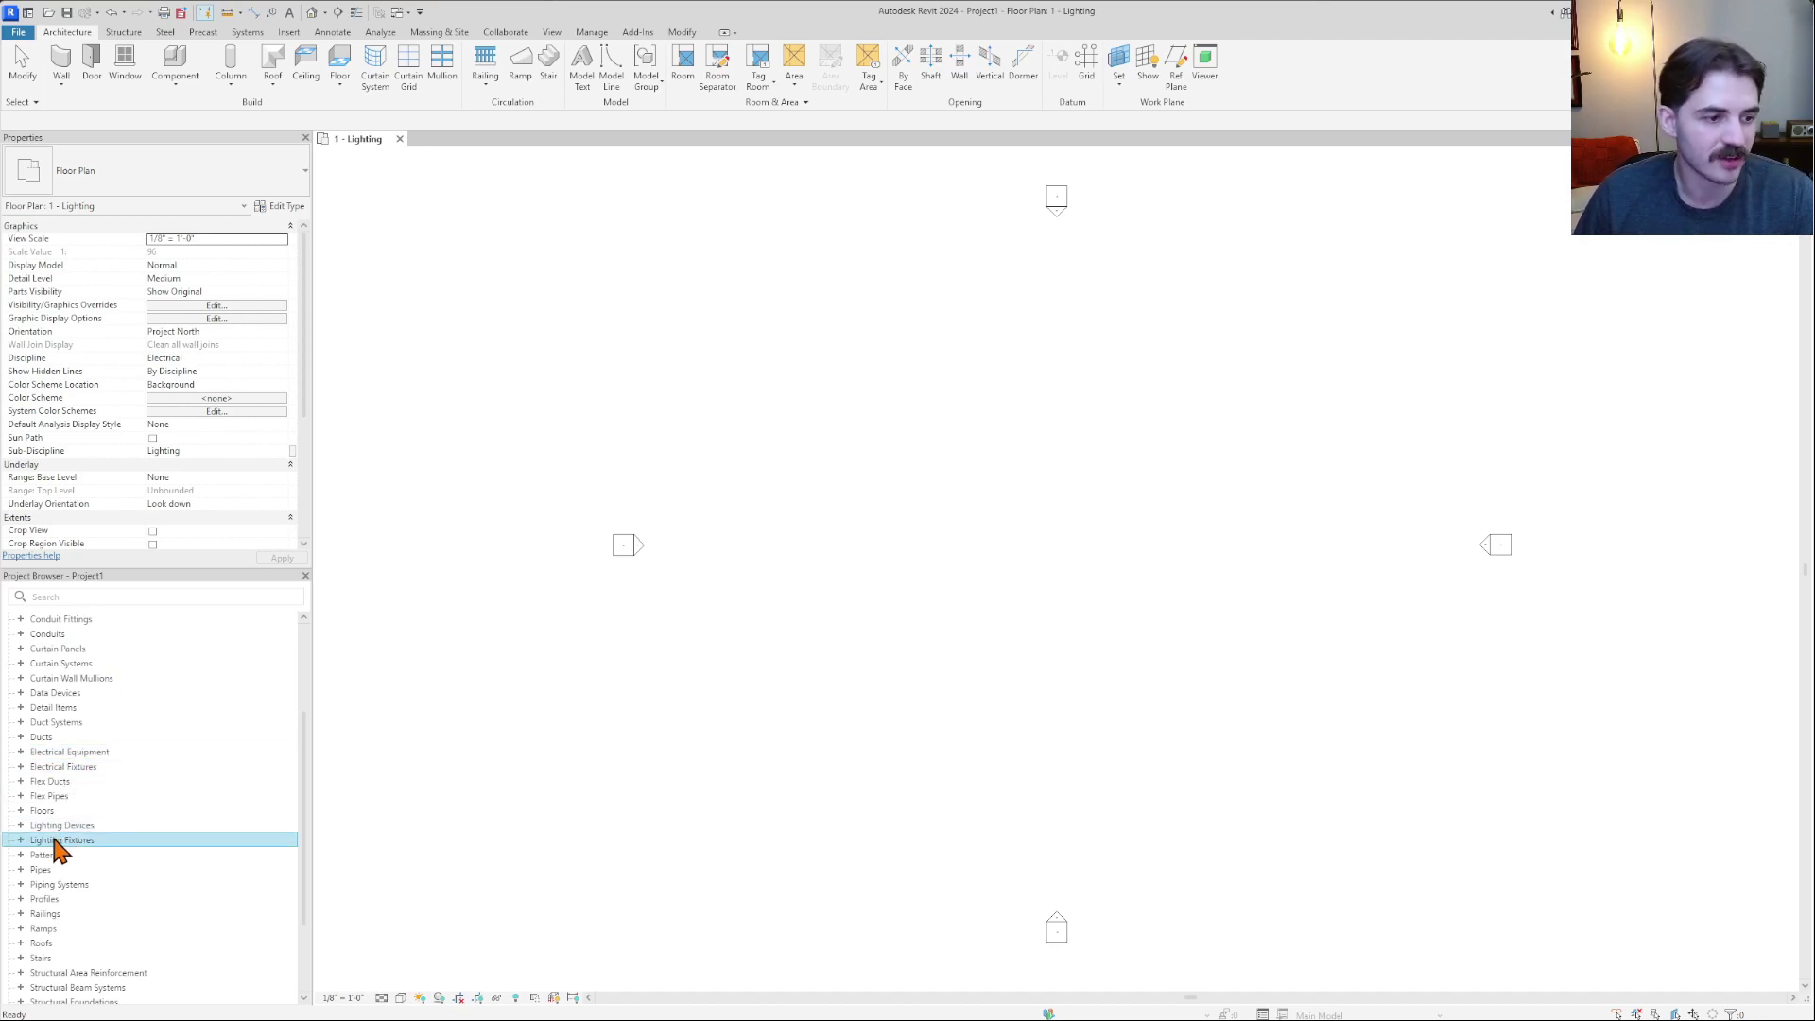
Expand Electrical Equipment to review the transformer, Ethernet switch, and 208V and 480V panelboard families.
click(21, 752)
click(87, 767)
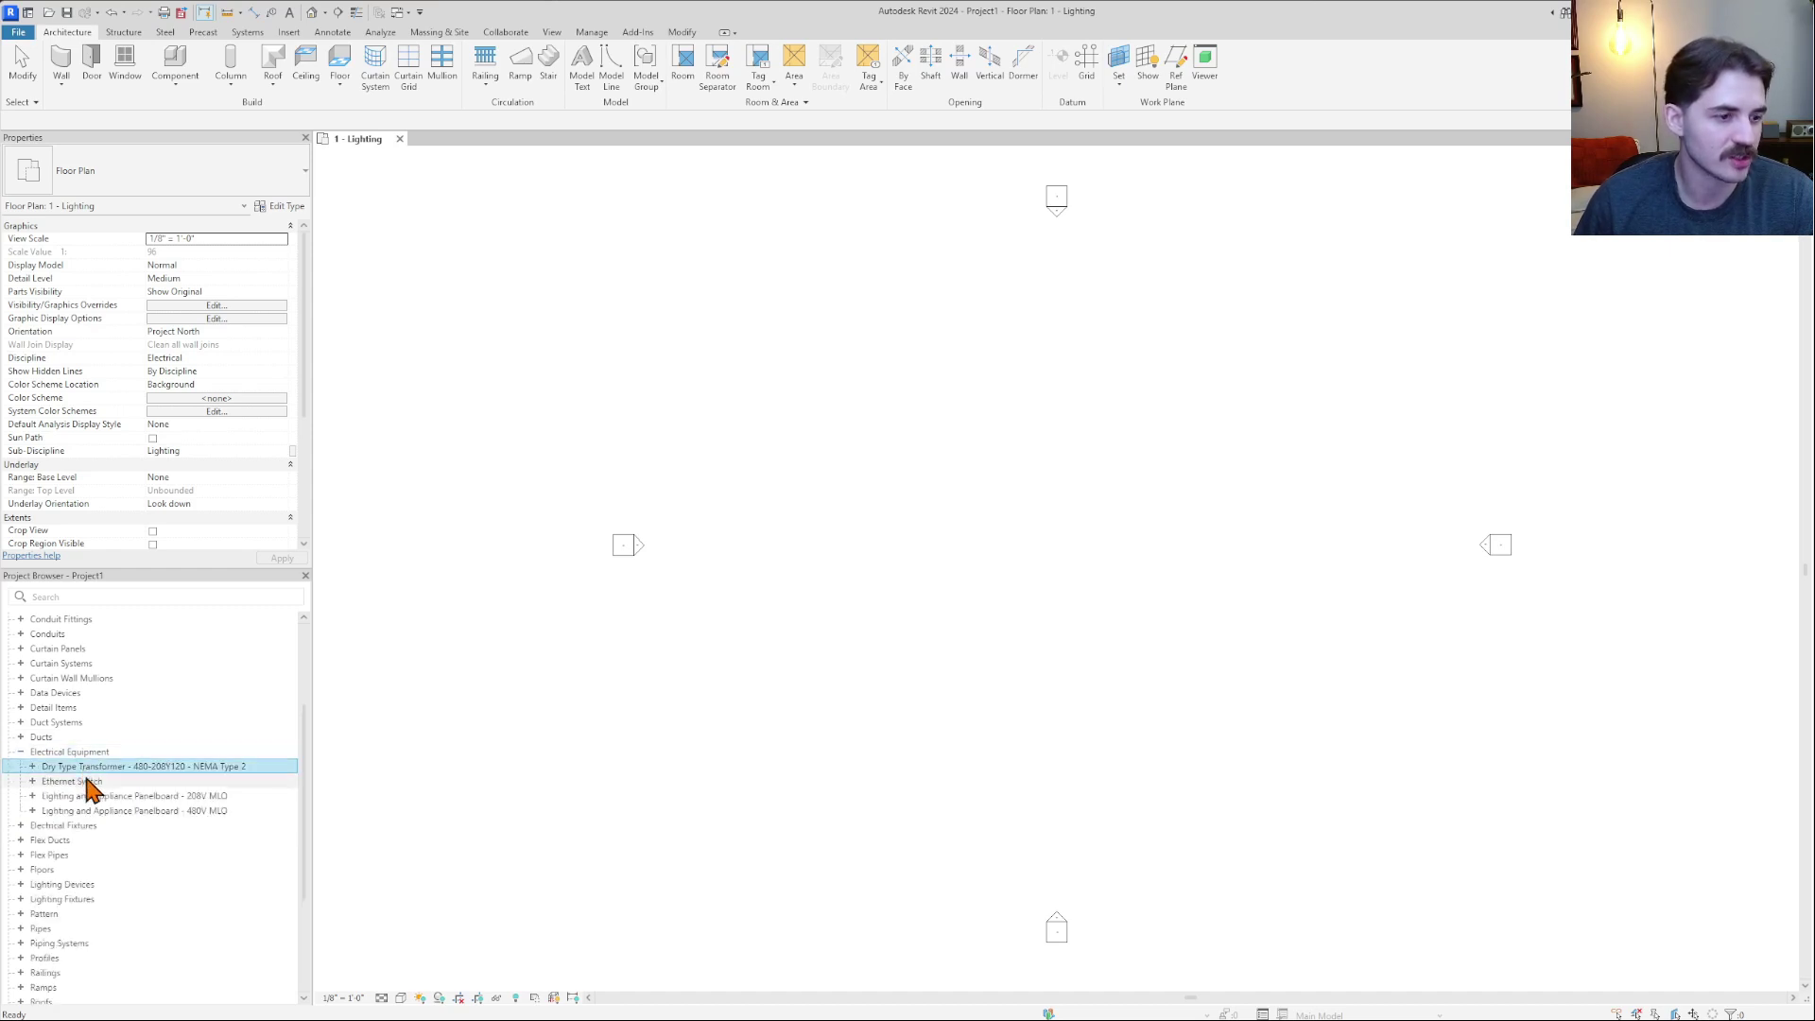
click(90, 782)
key(Down)
key(Up)
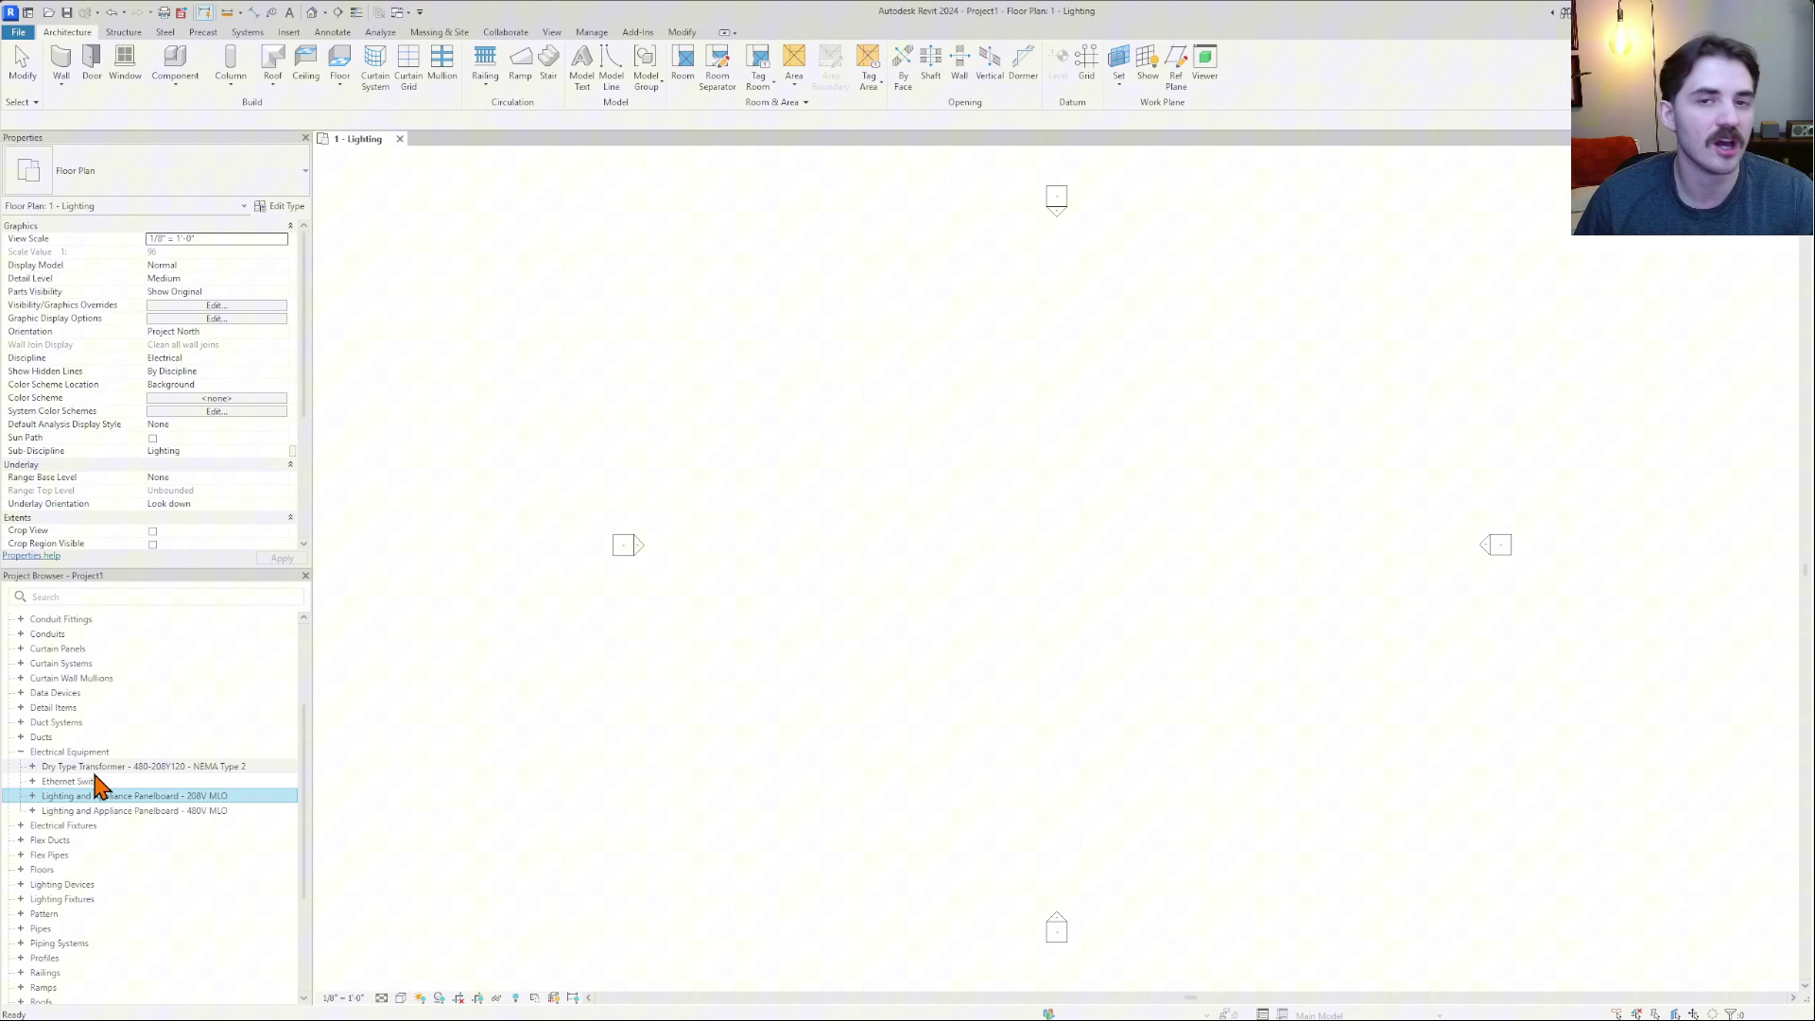
key(Down)
scroll(101, 787, down, 2)
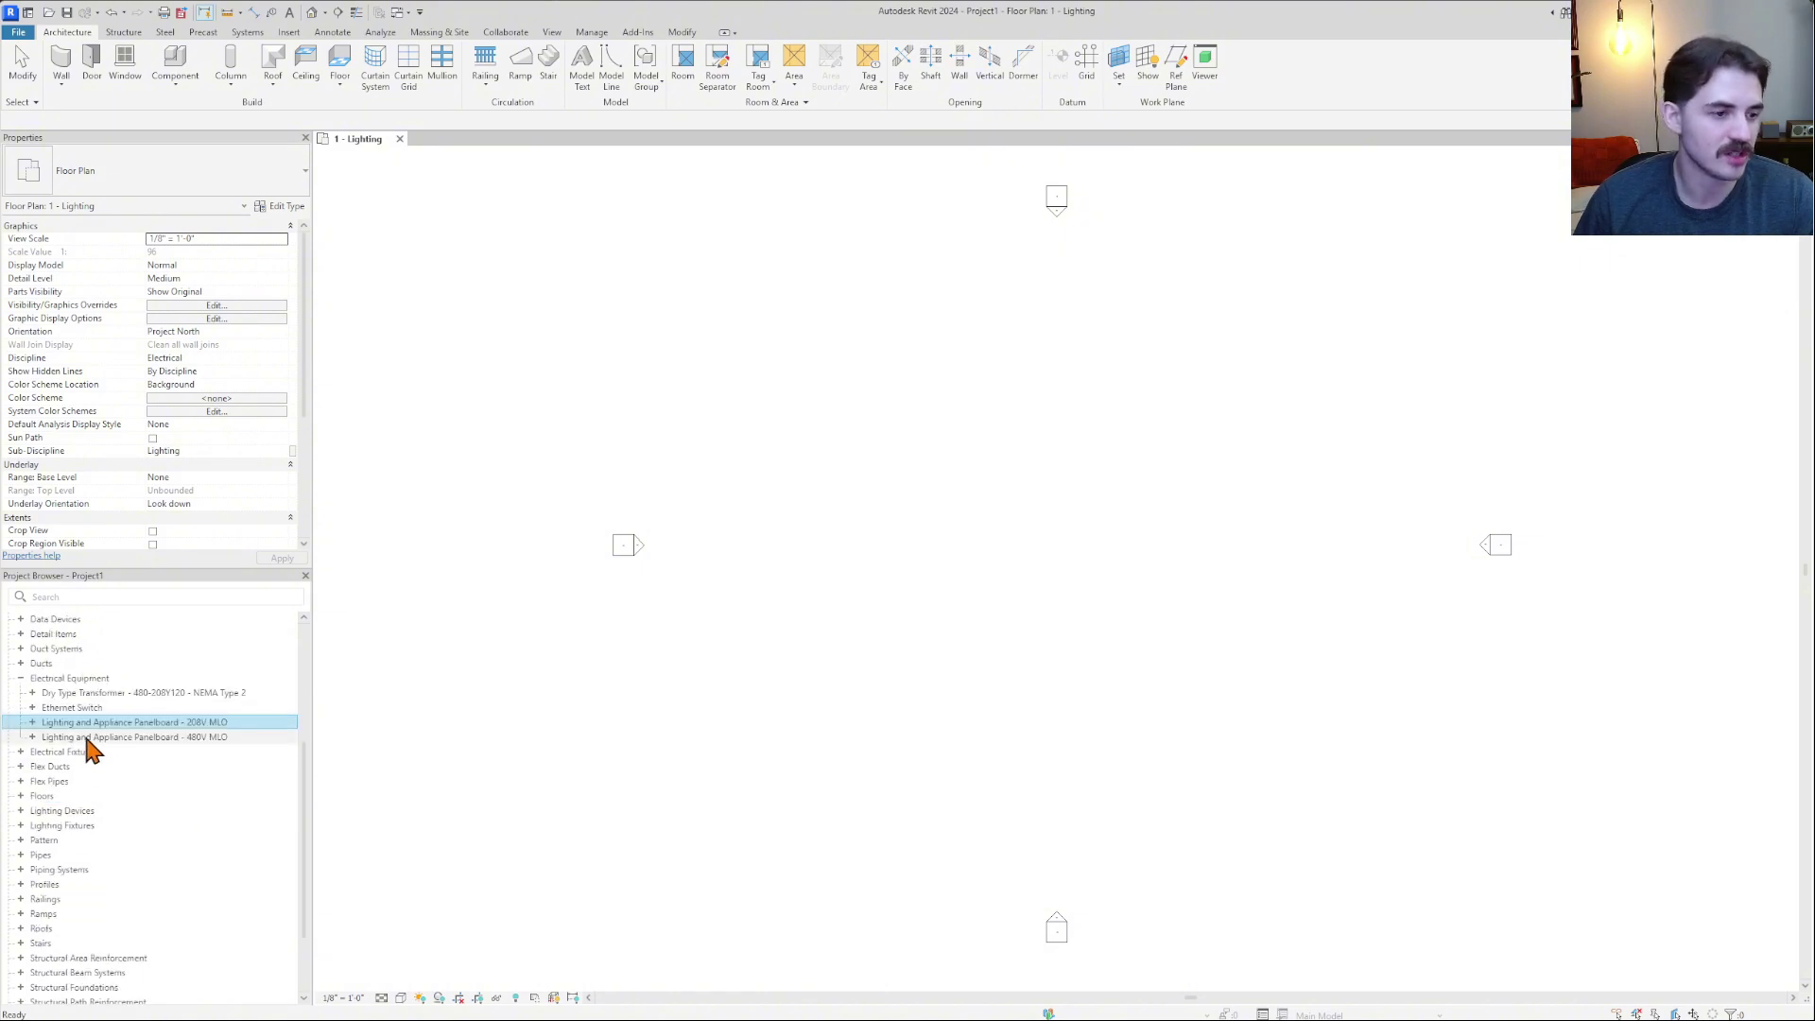
click(124, 737)
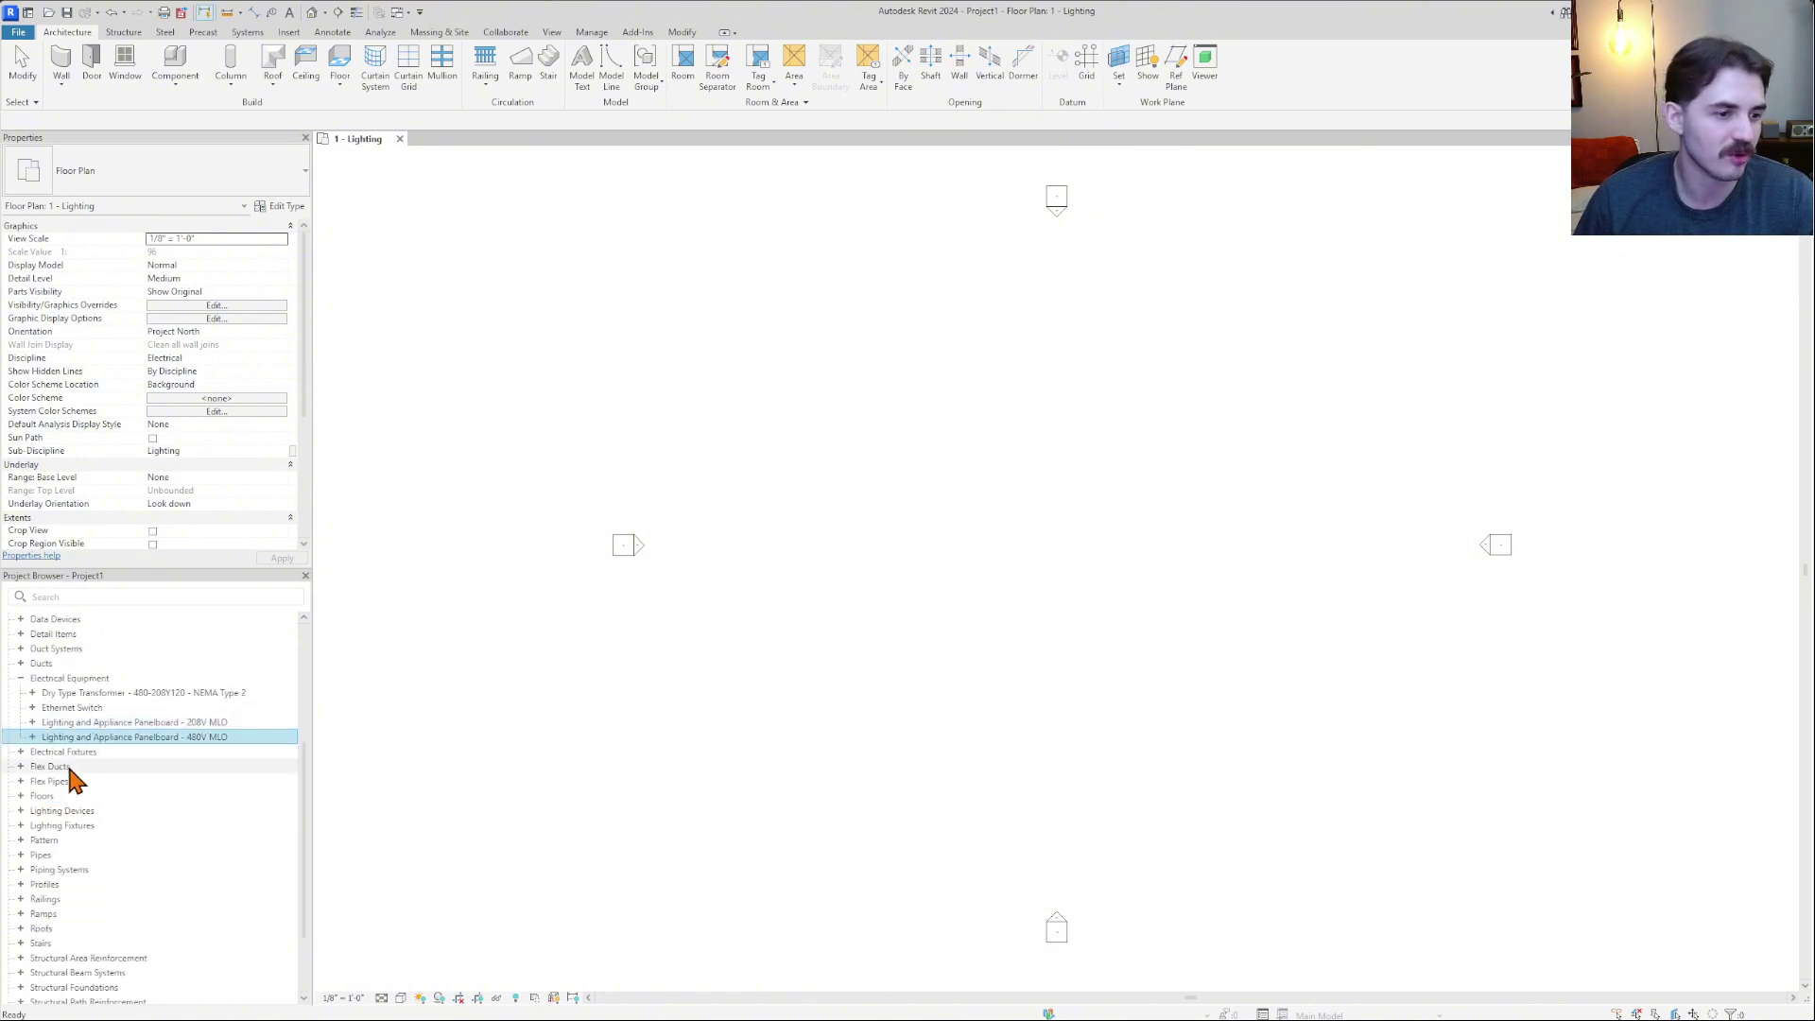
Show Duplex Receptacle under Electrical Fixtures and list the Plain Recessed Lighting Fixture types.
click(20, 752)
click(83, 766)
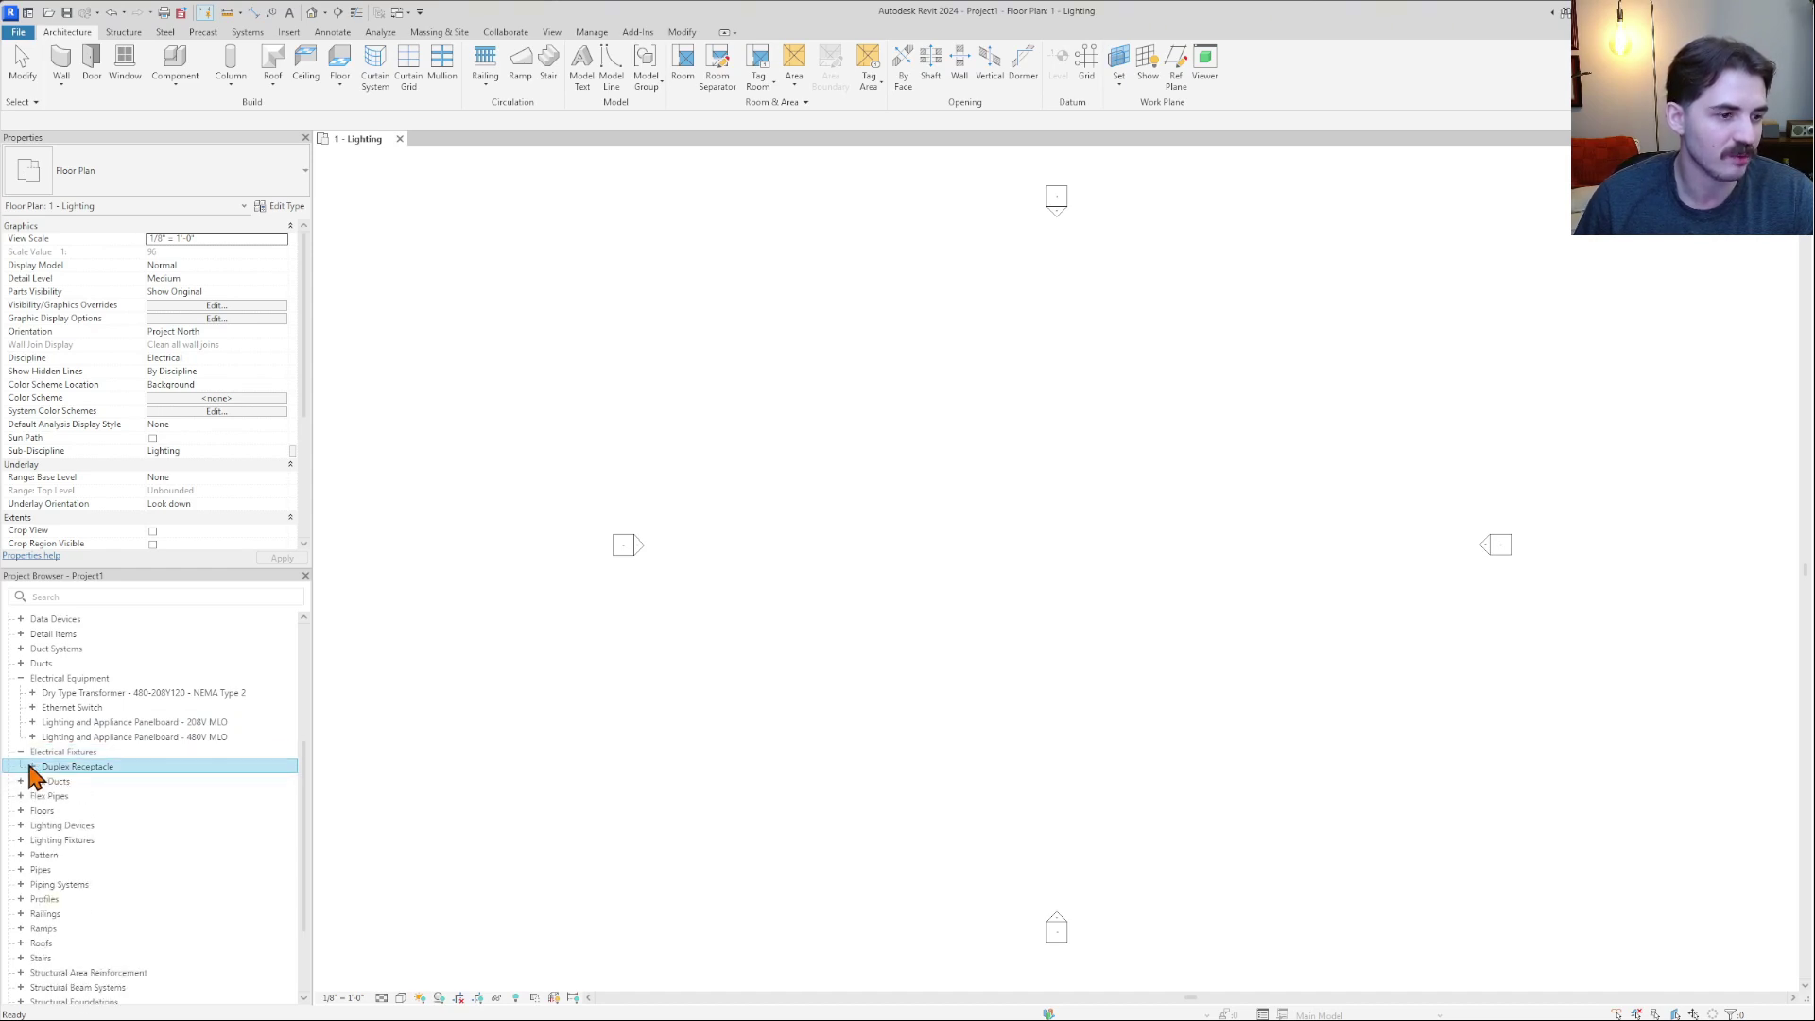
scroll(52, 780, down, 2)
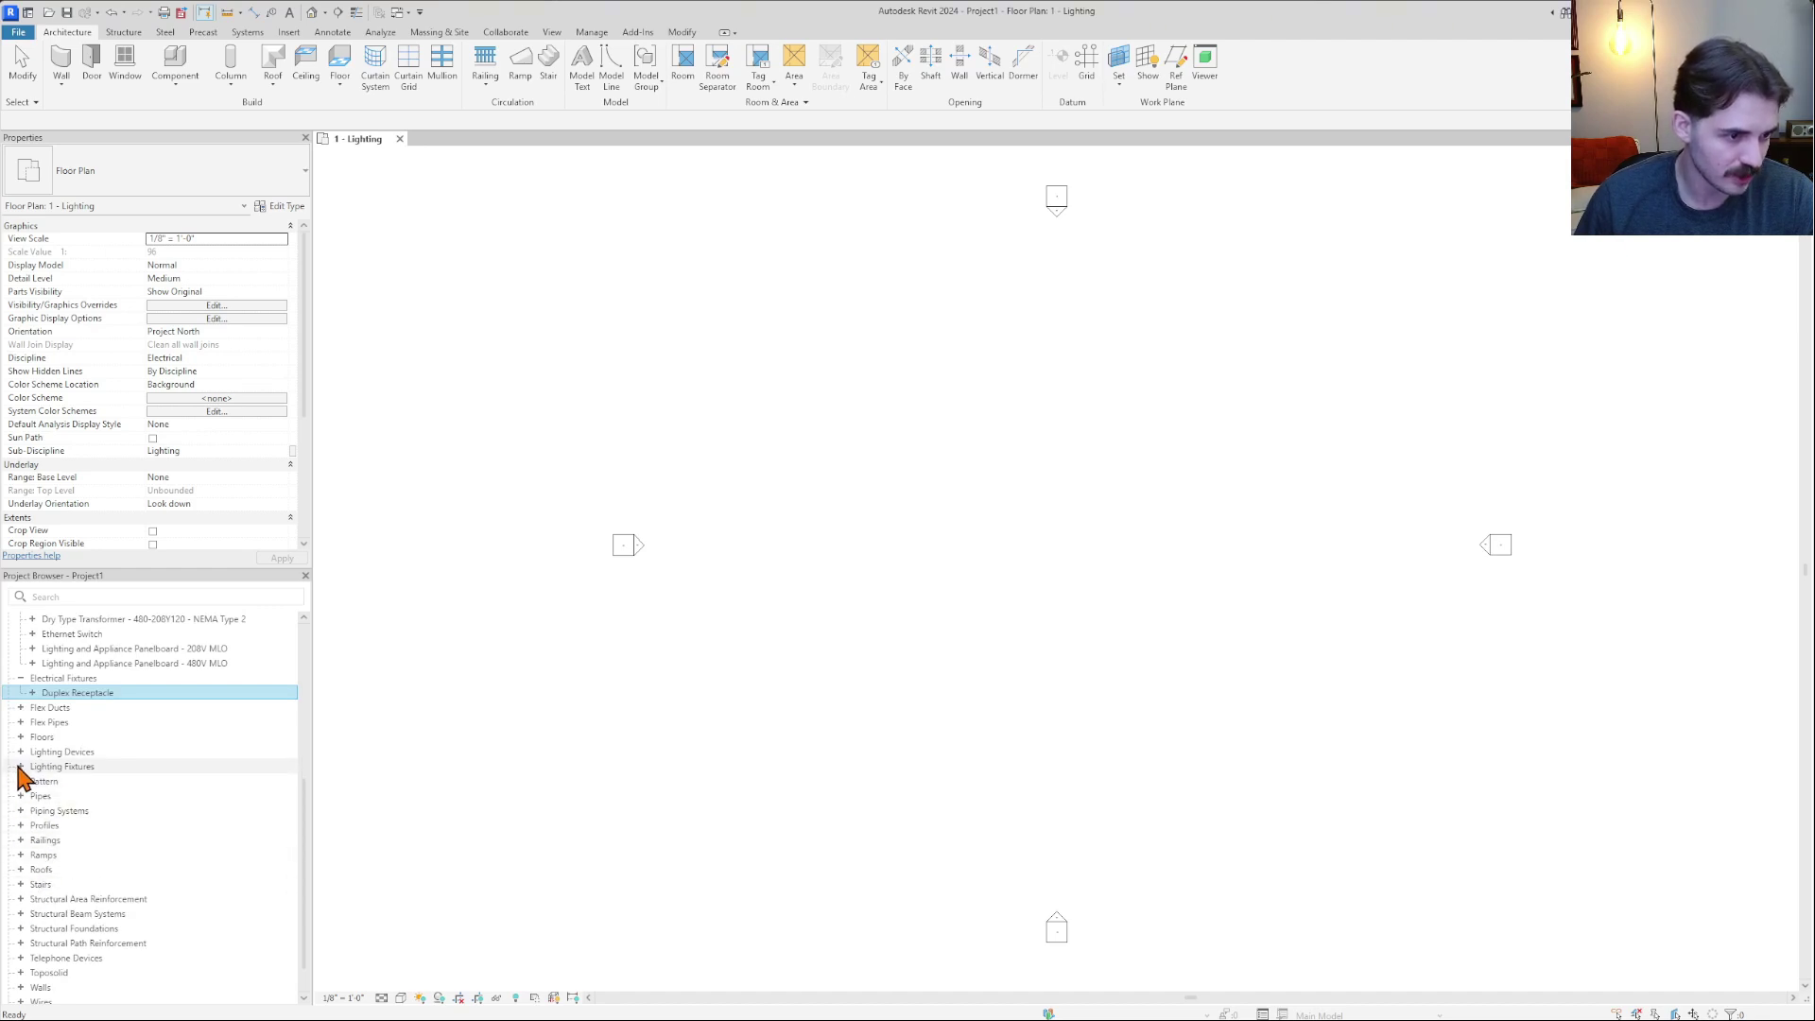
click(20, 767)
click(33, 781)
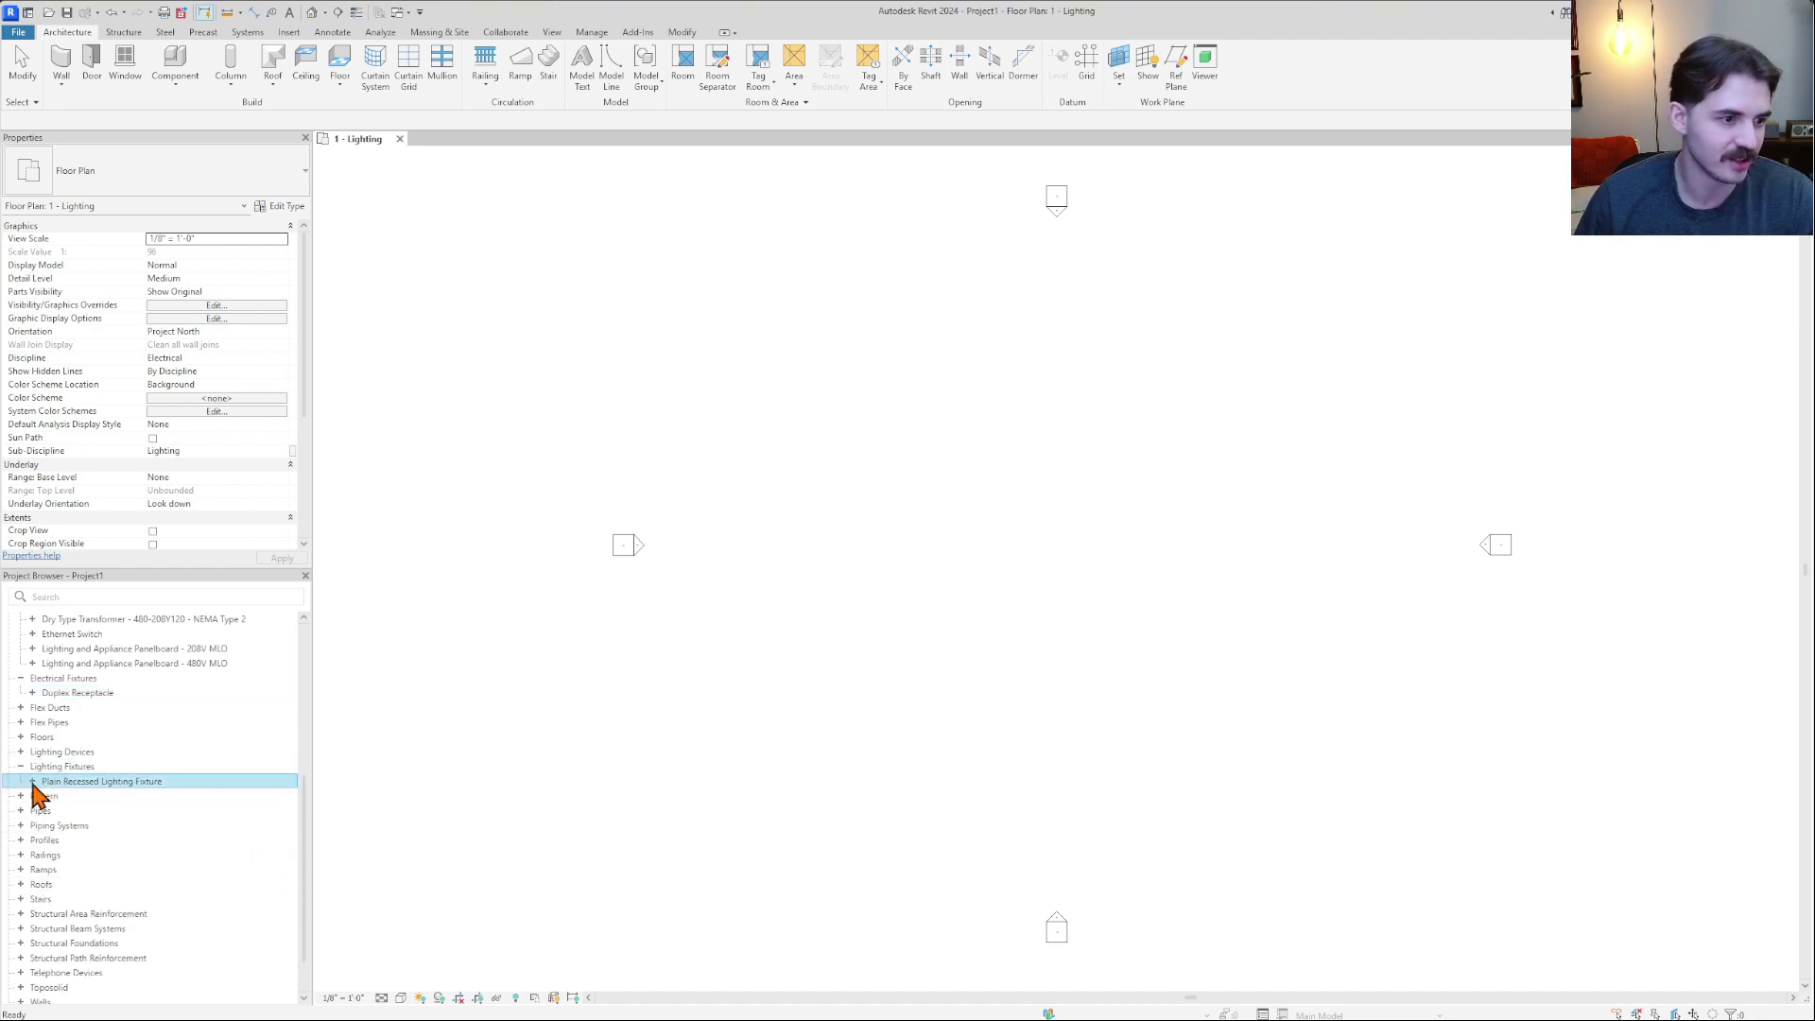
click(32, 781)
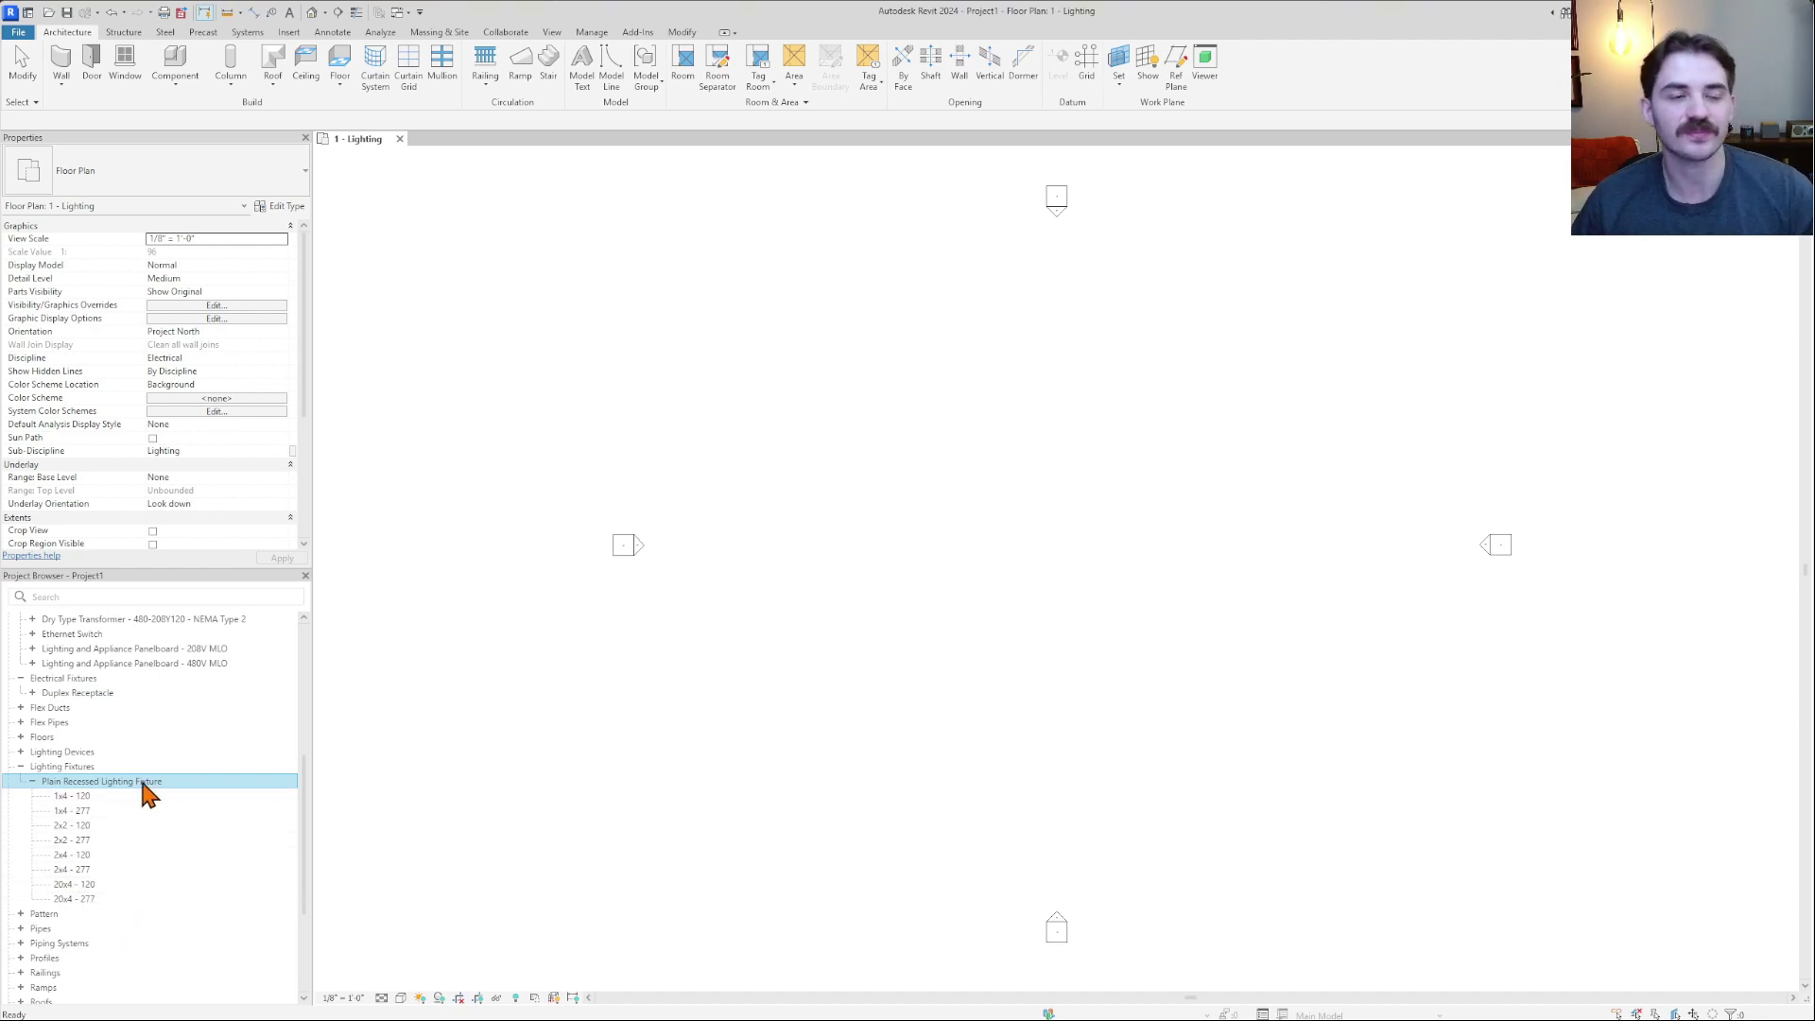
scroll(99, 763, up, 5)
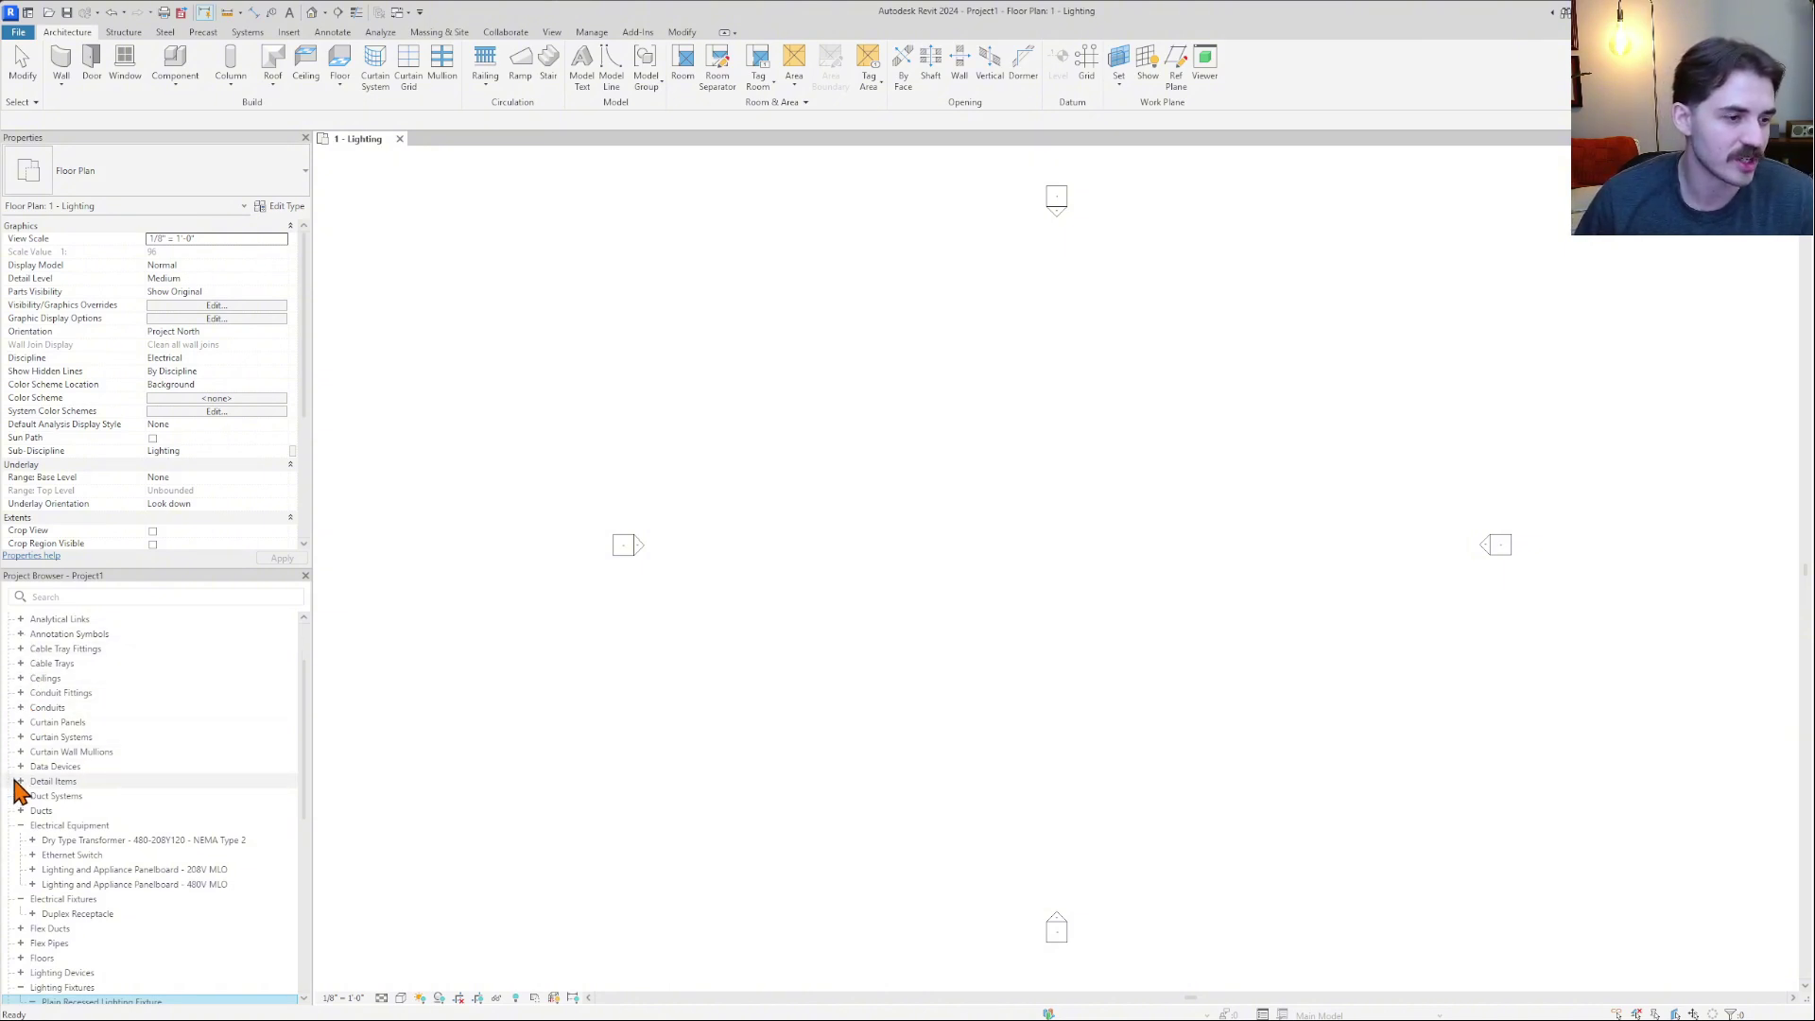
Try deleting the Rectangular Duct Default type and dismiss the last-type error.
click(21, 811)
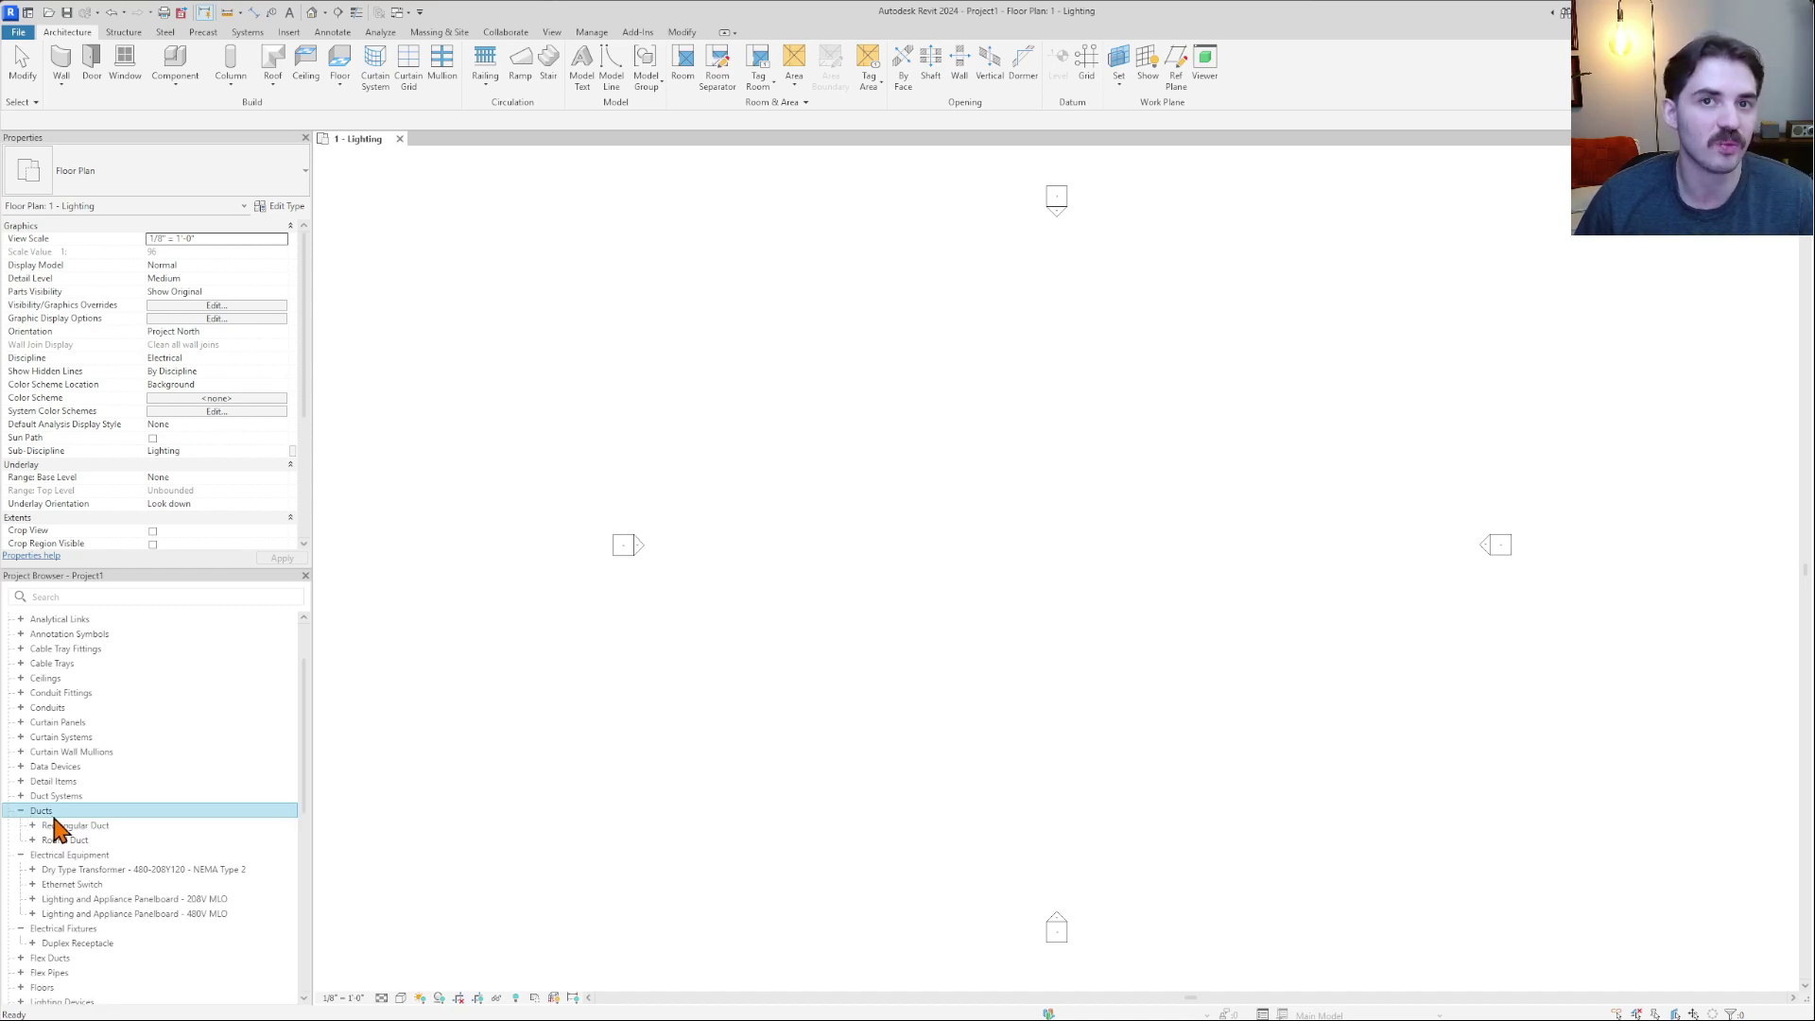
click(48, 826)
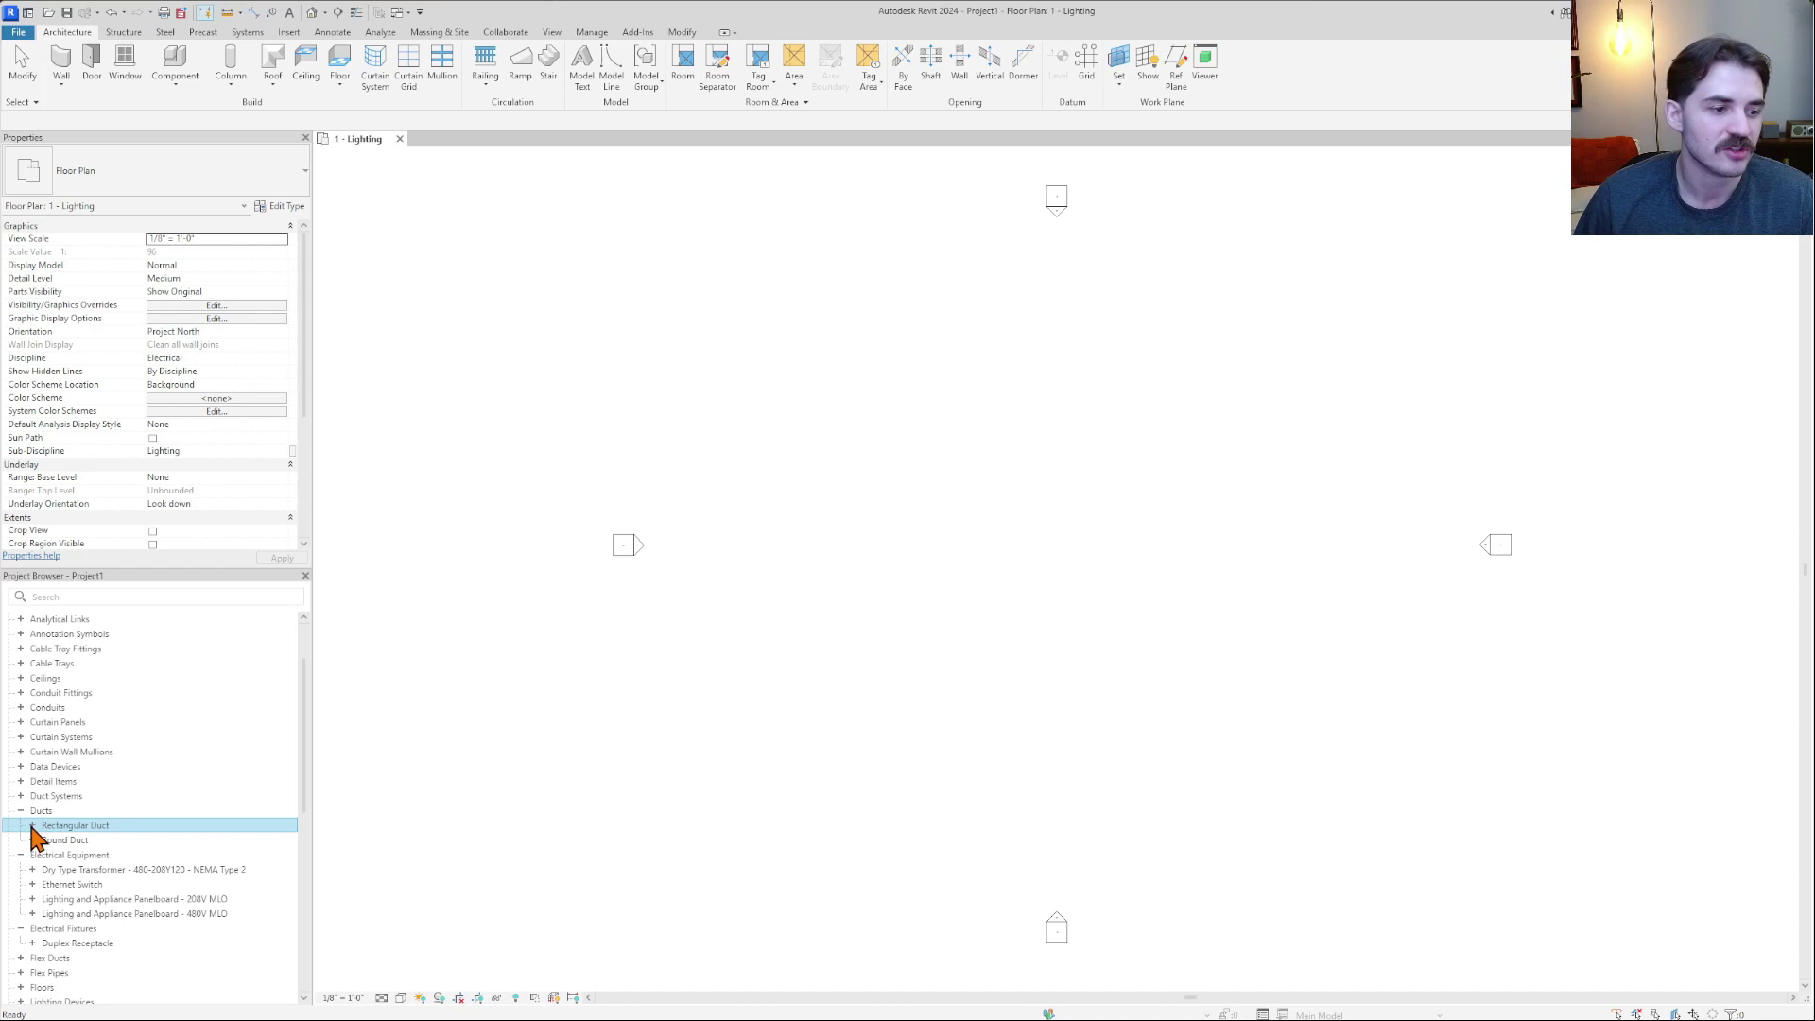
click(32, 826)
click(66, 841)
right_click(69, 842)
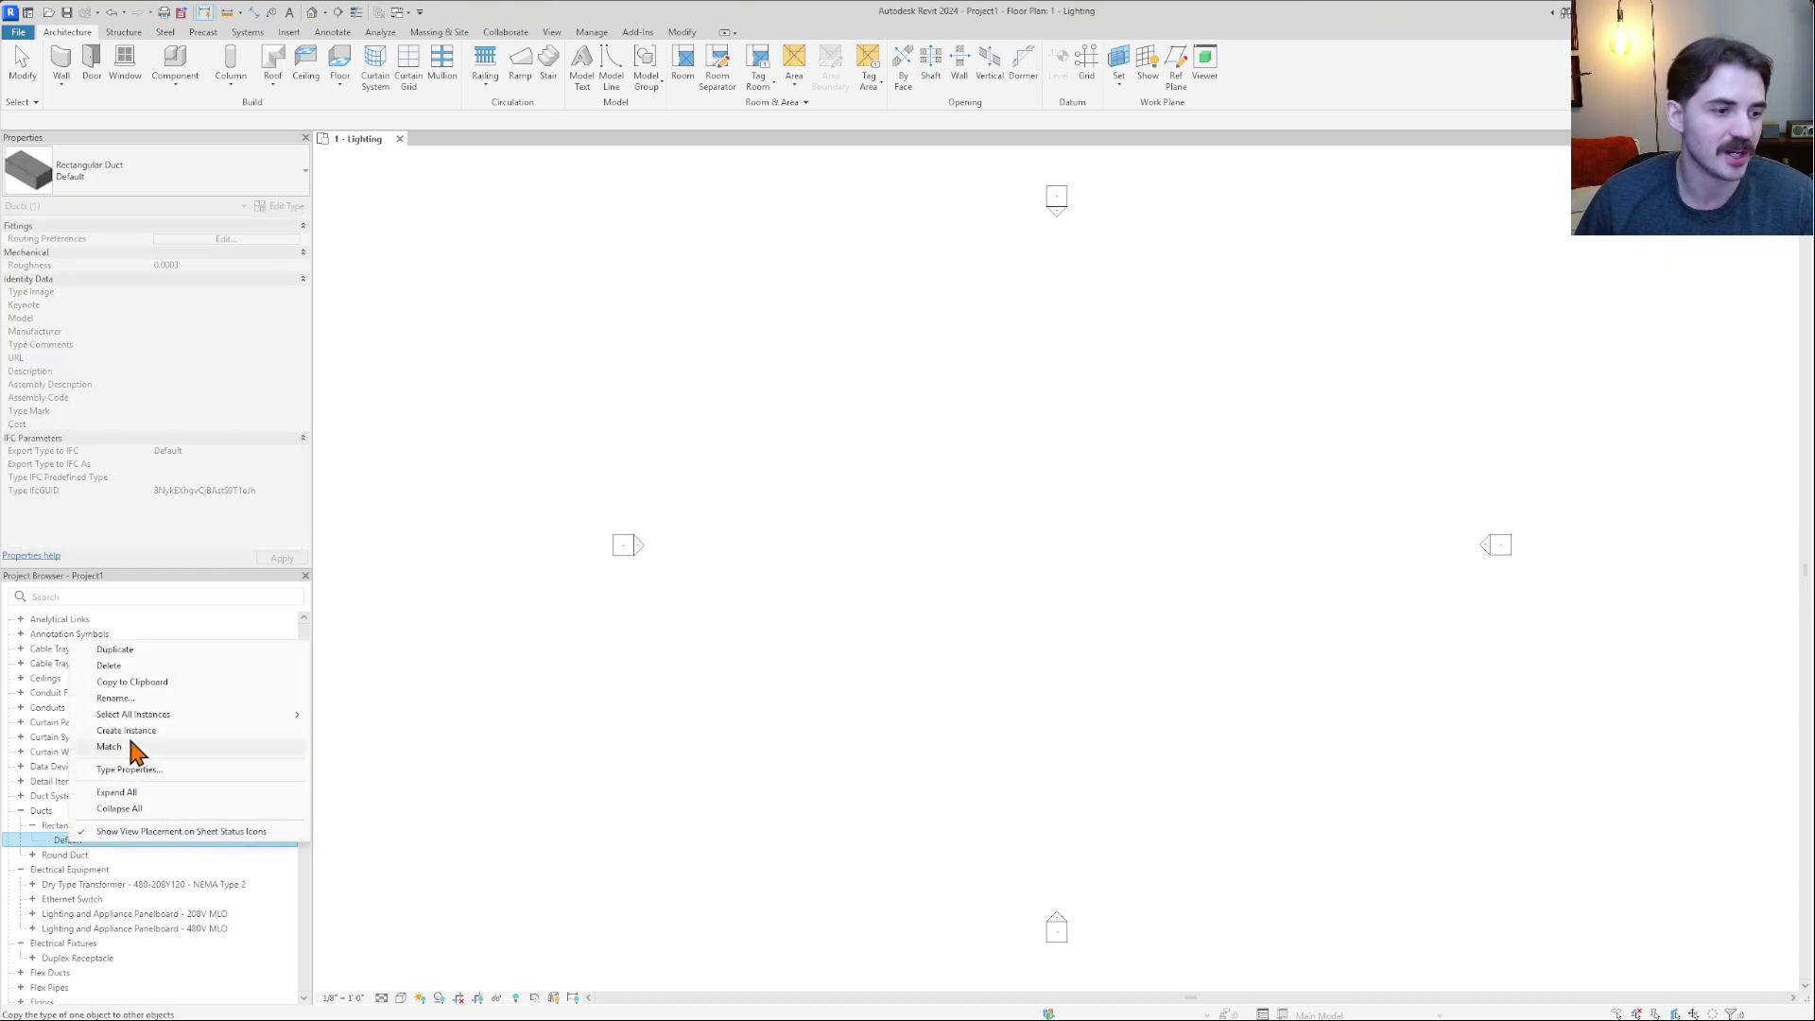
click(109, 665)
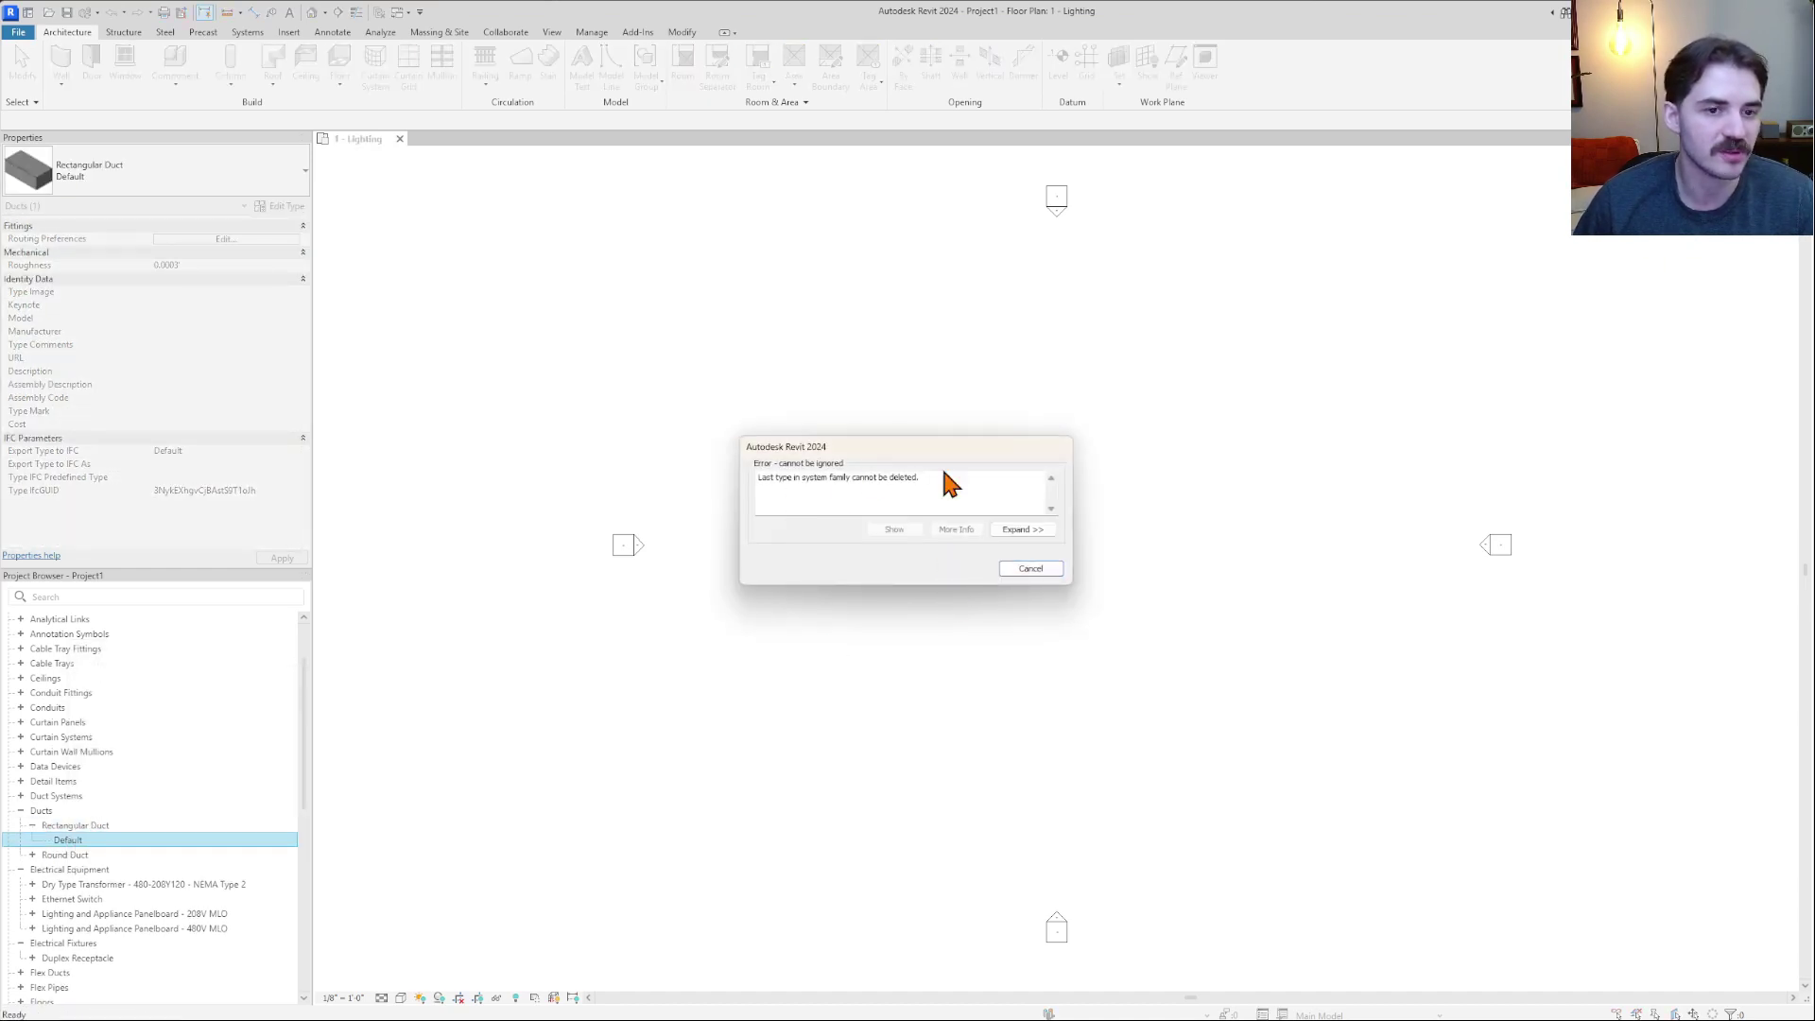
click(1030, 568)
Collapse the Ducts, Electrical Equipment, Electrical Fixtures and Lighting Fixtures categories.
click(20, 811)
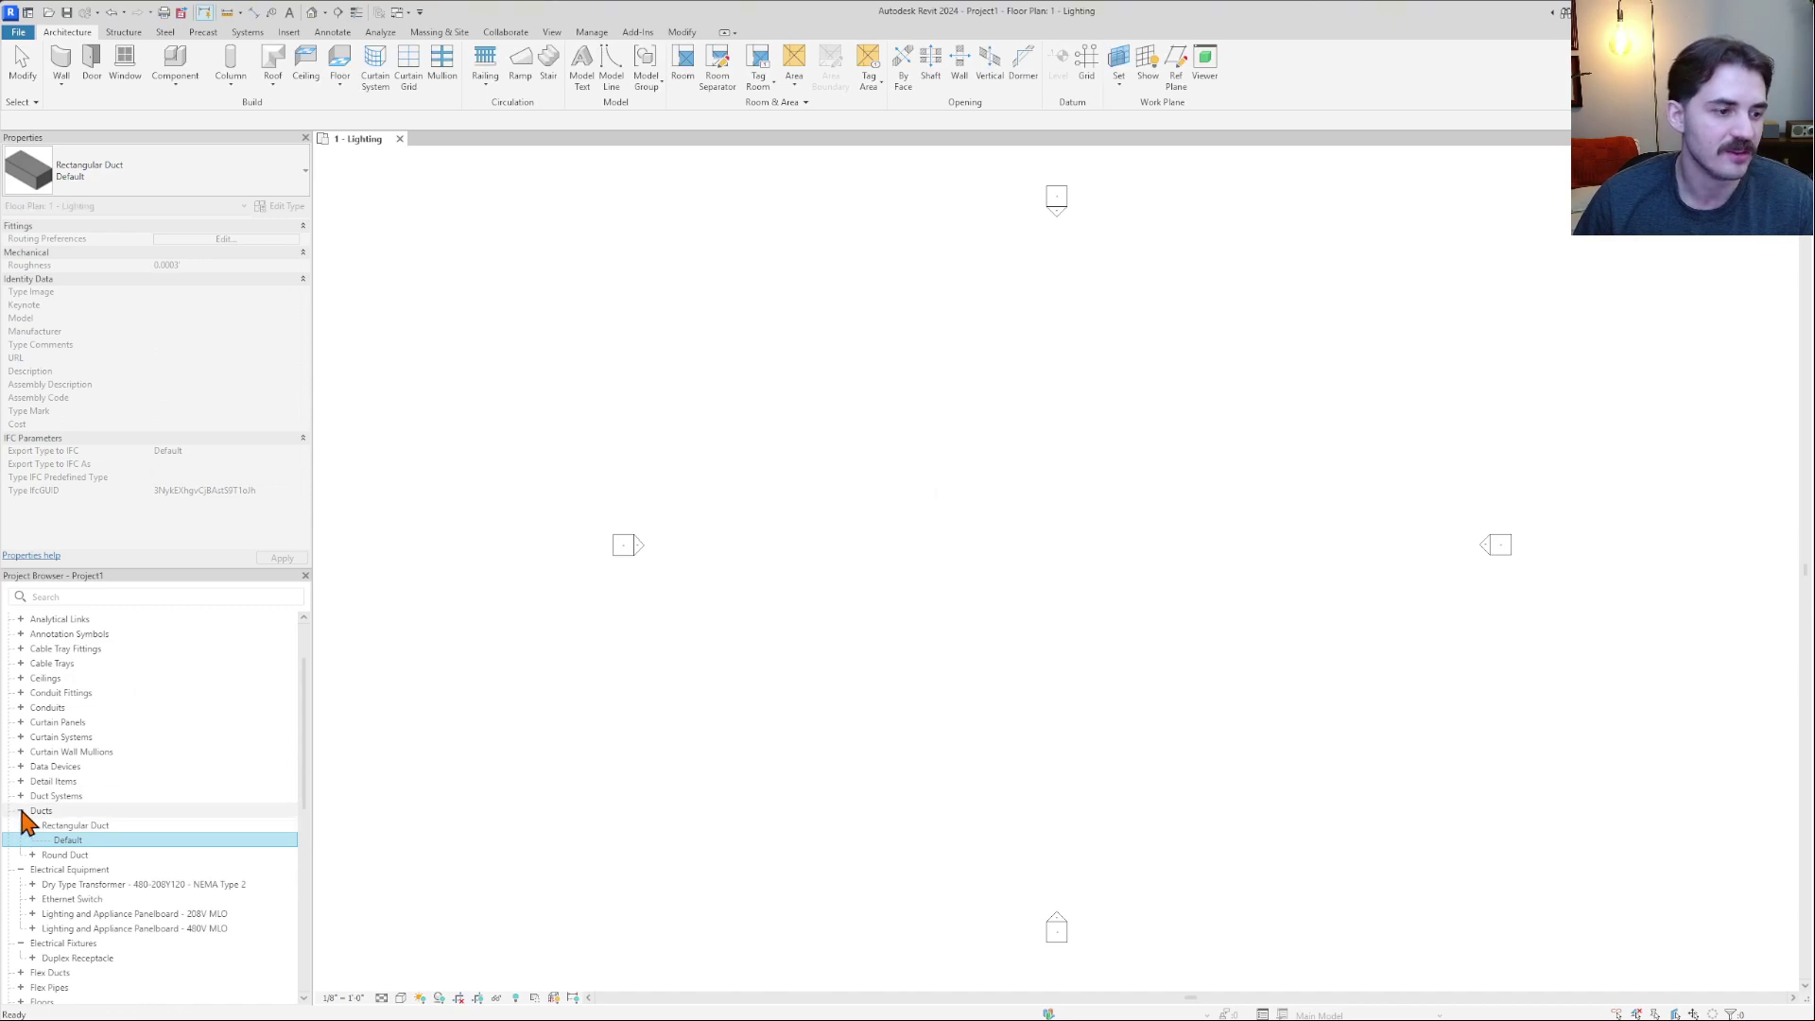
click(20, 826)
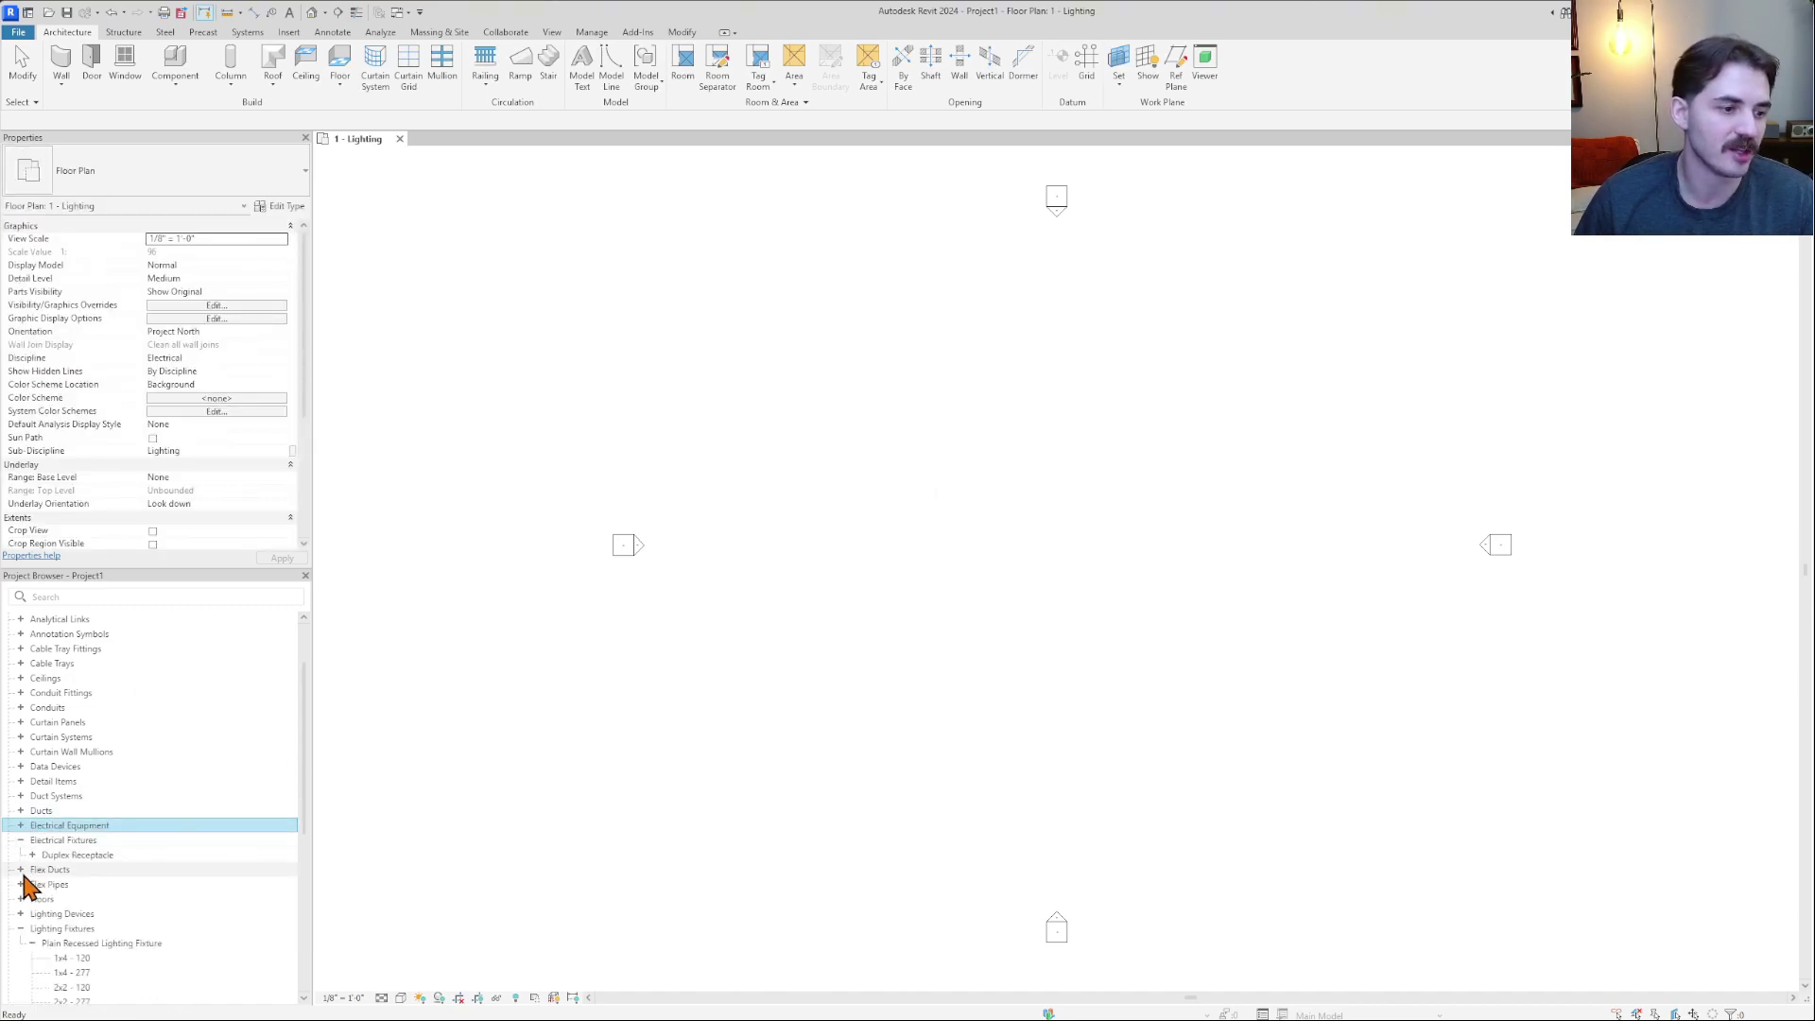
click(21, 839)
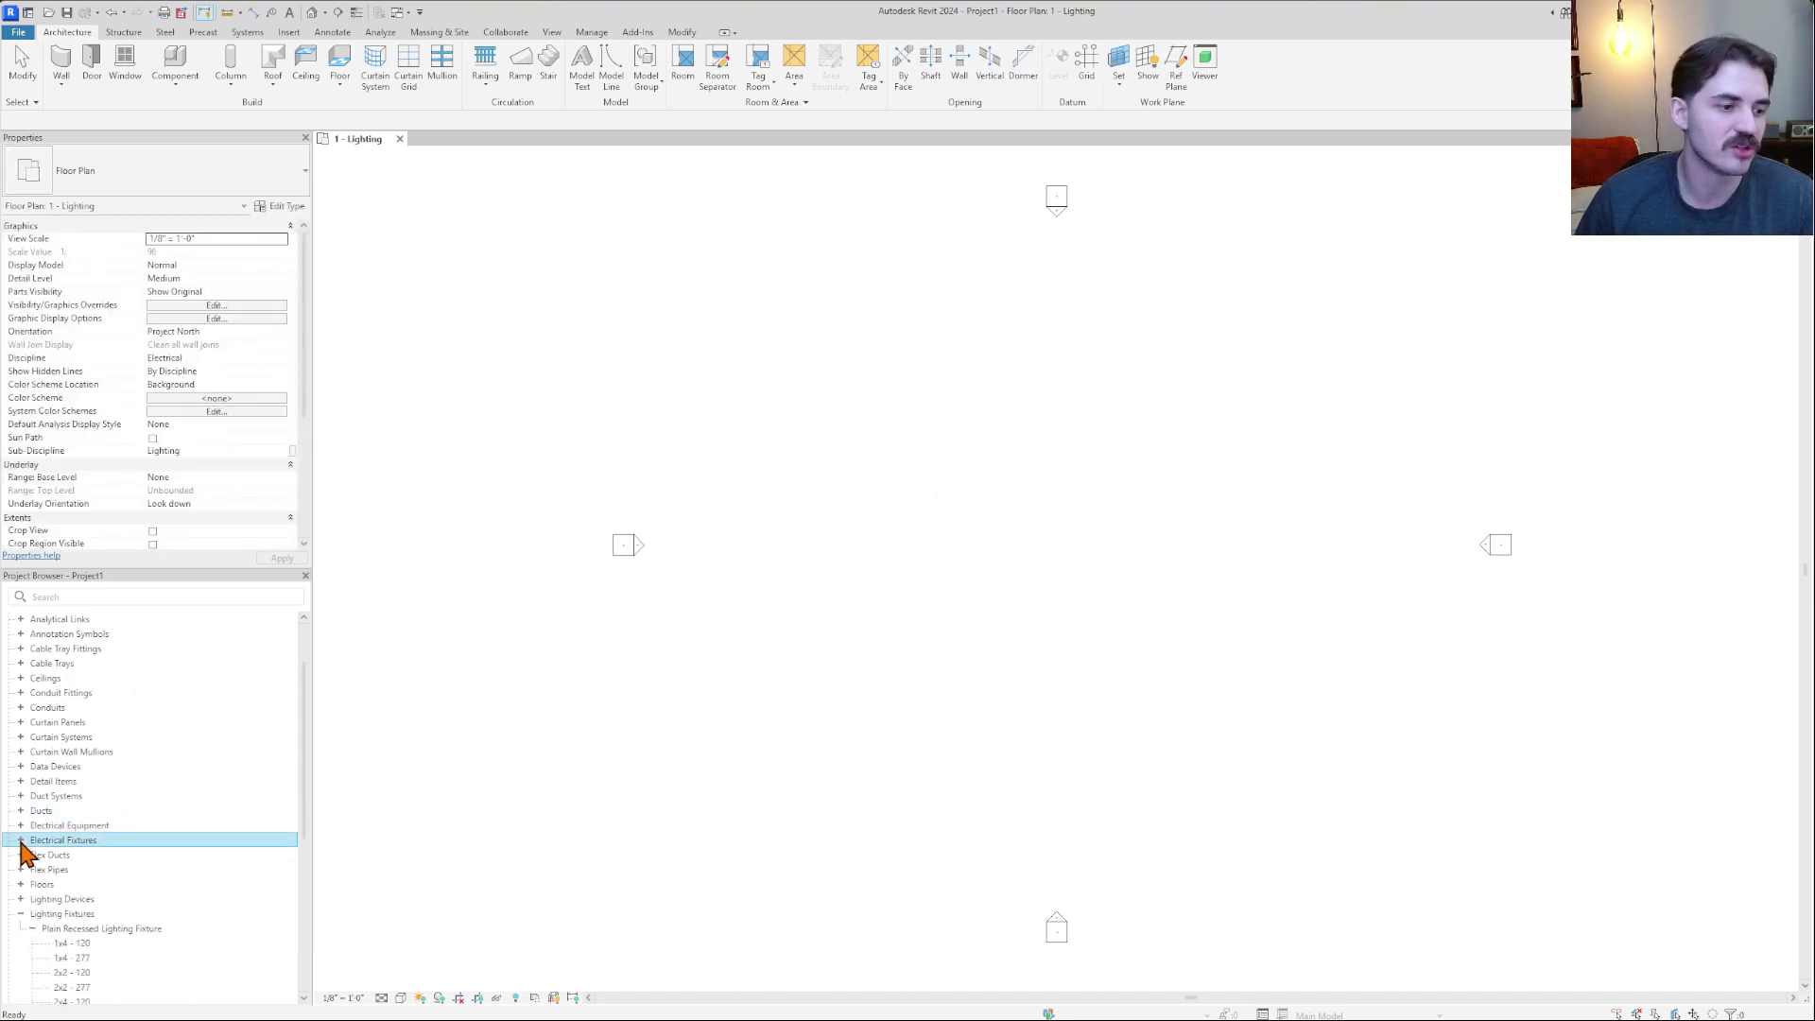
click(21, 914)
scroll(57, 823, up, 2)
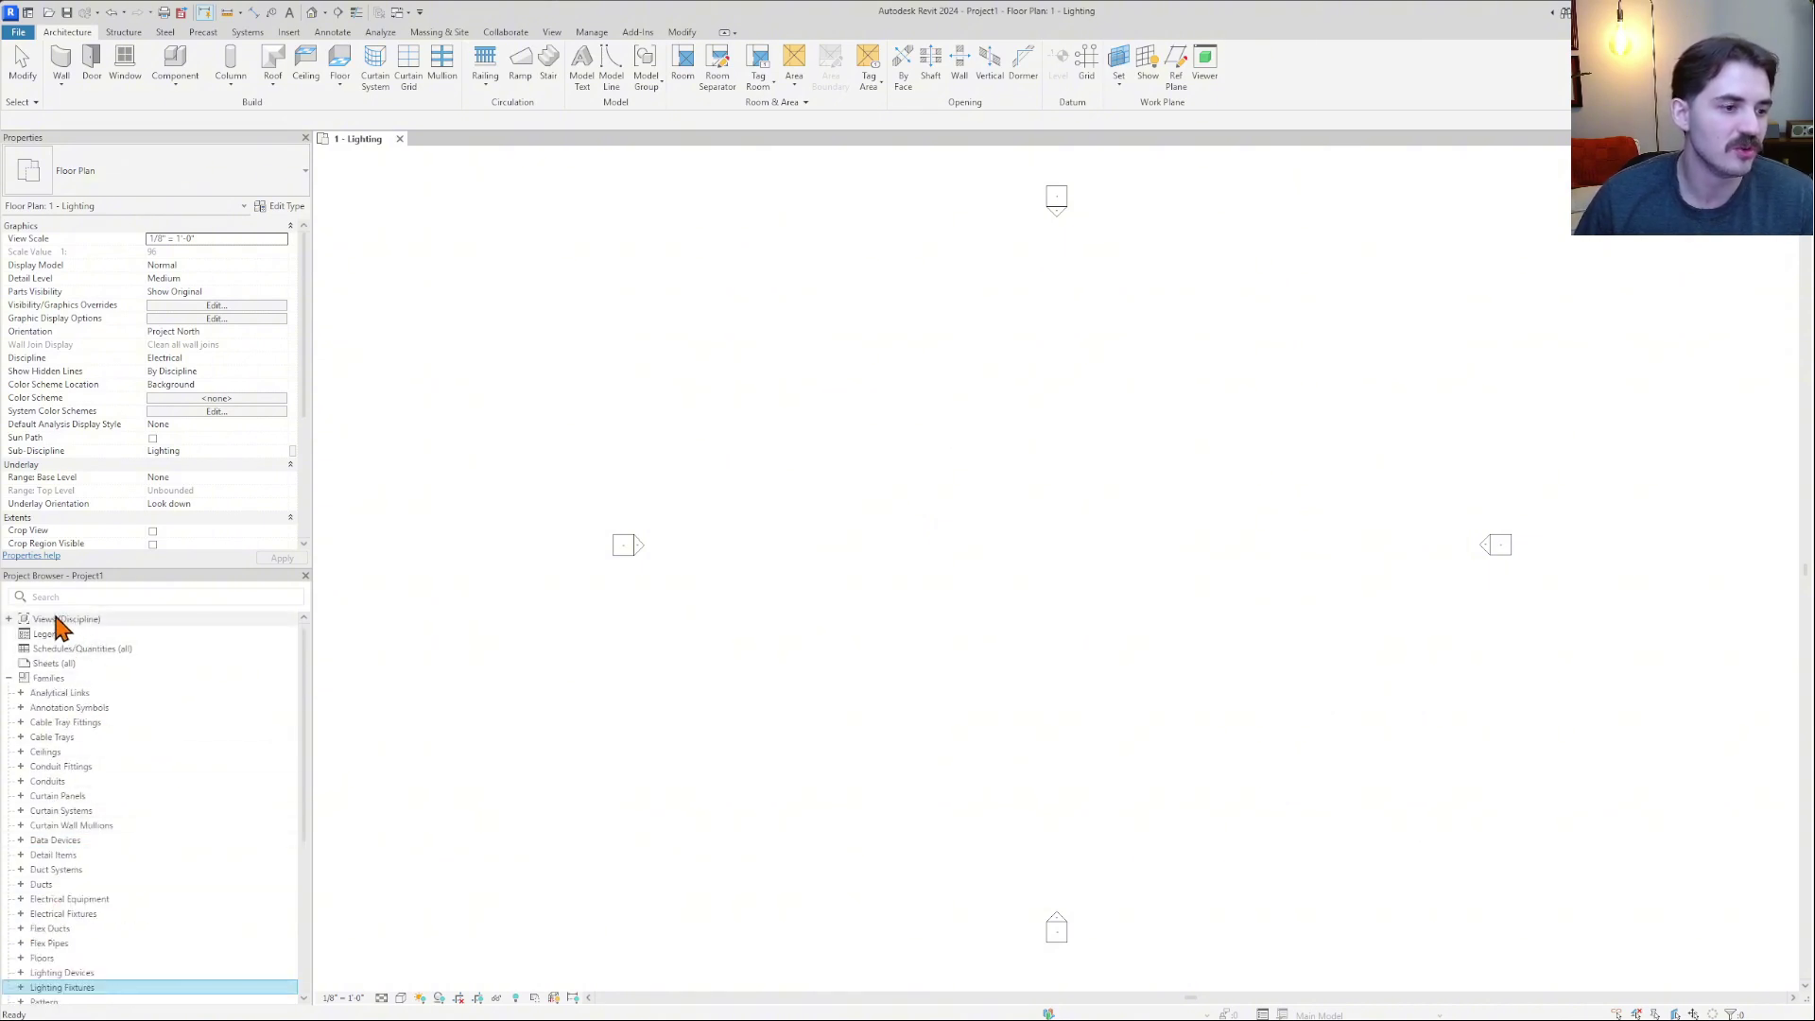
scroll(53, 713, down, 6)
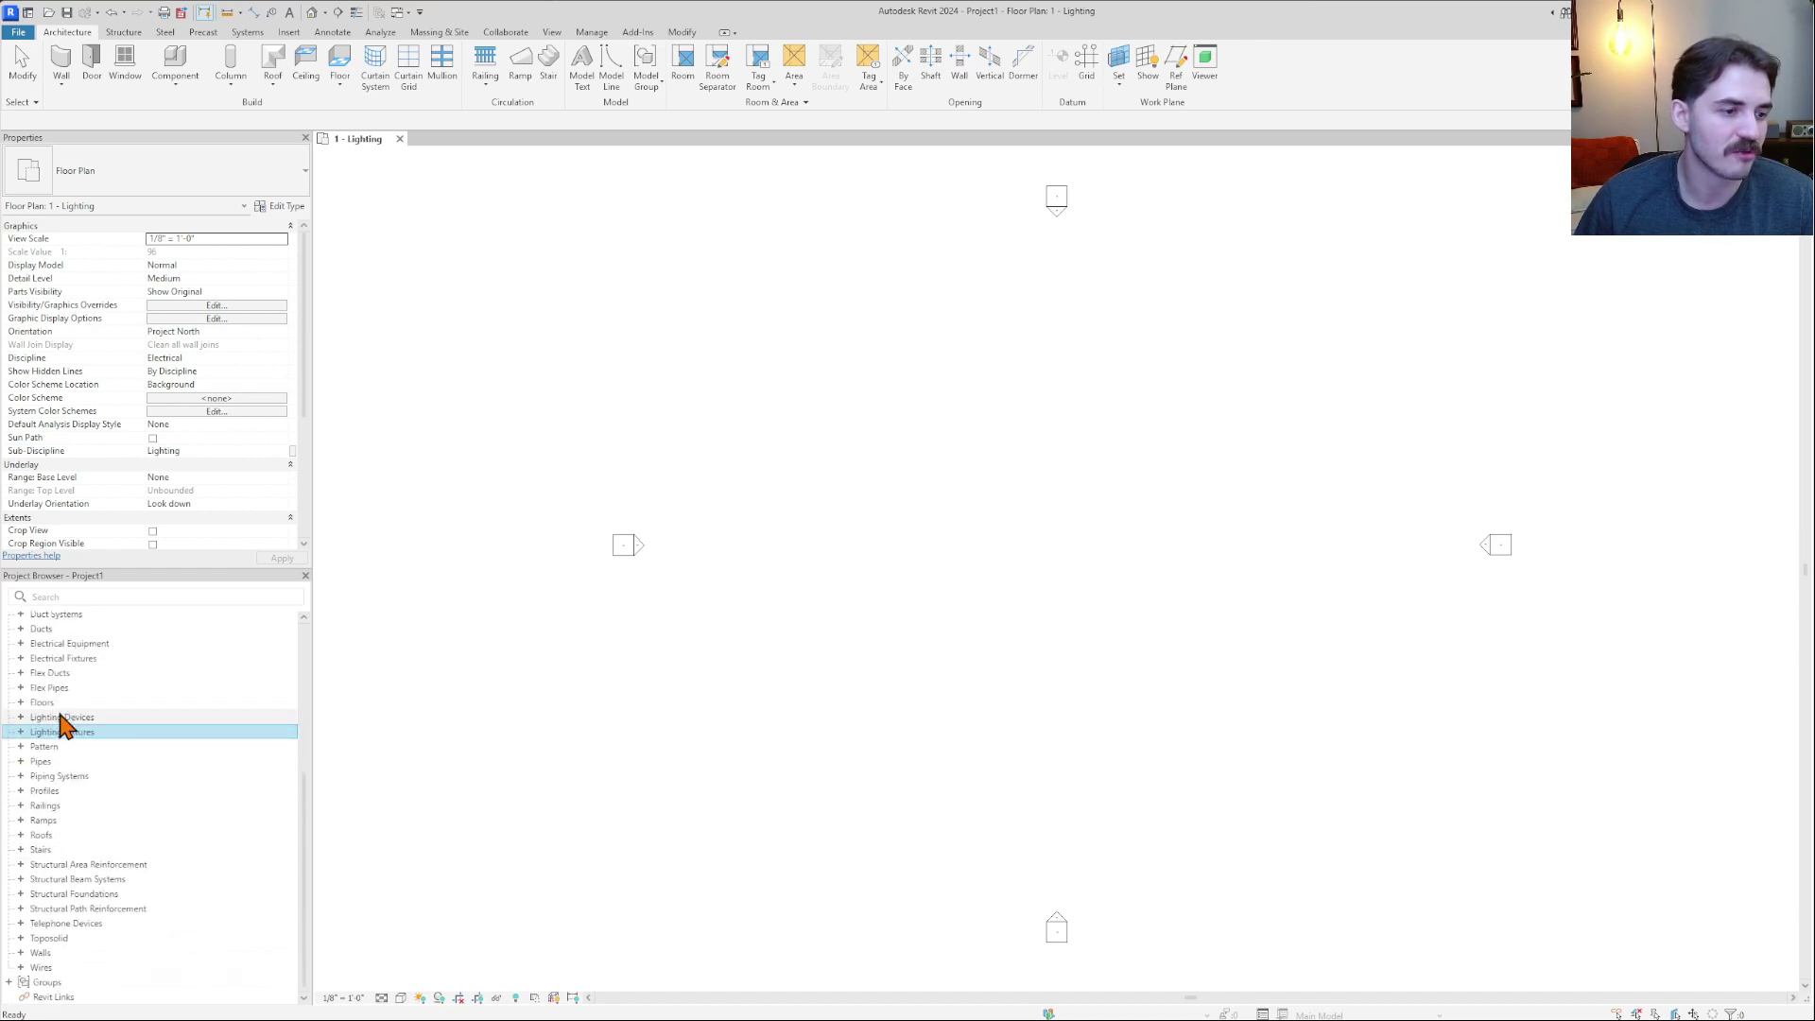
click(19, 645)
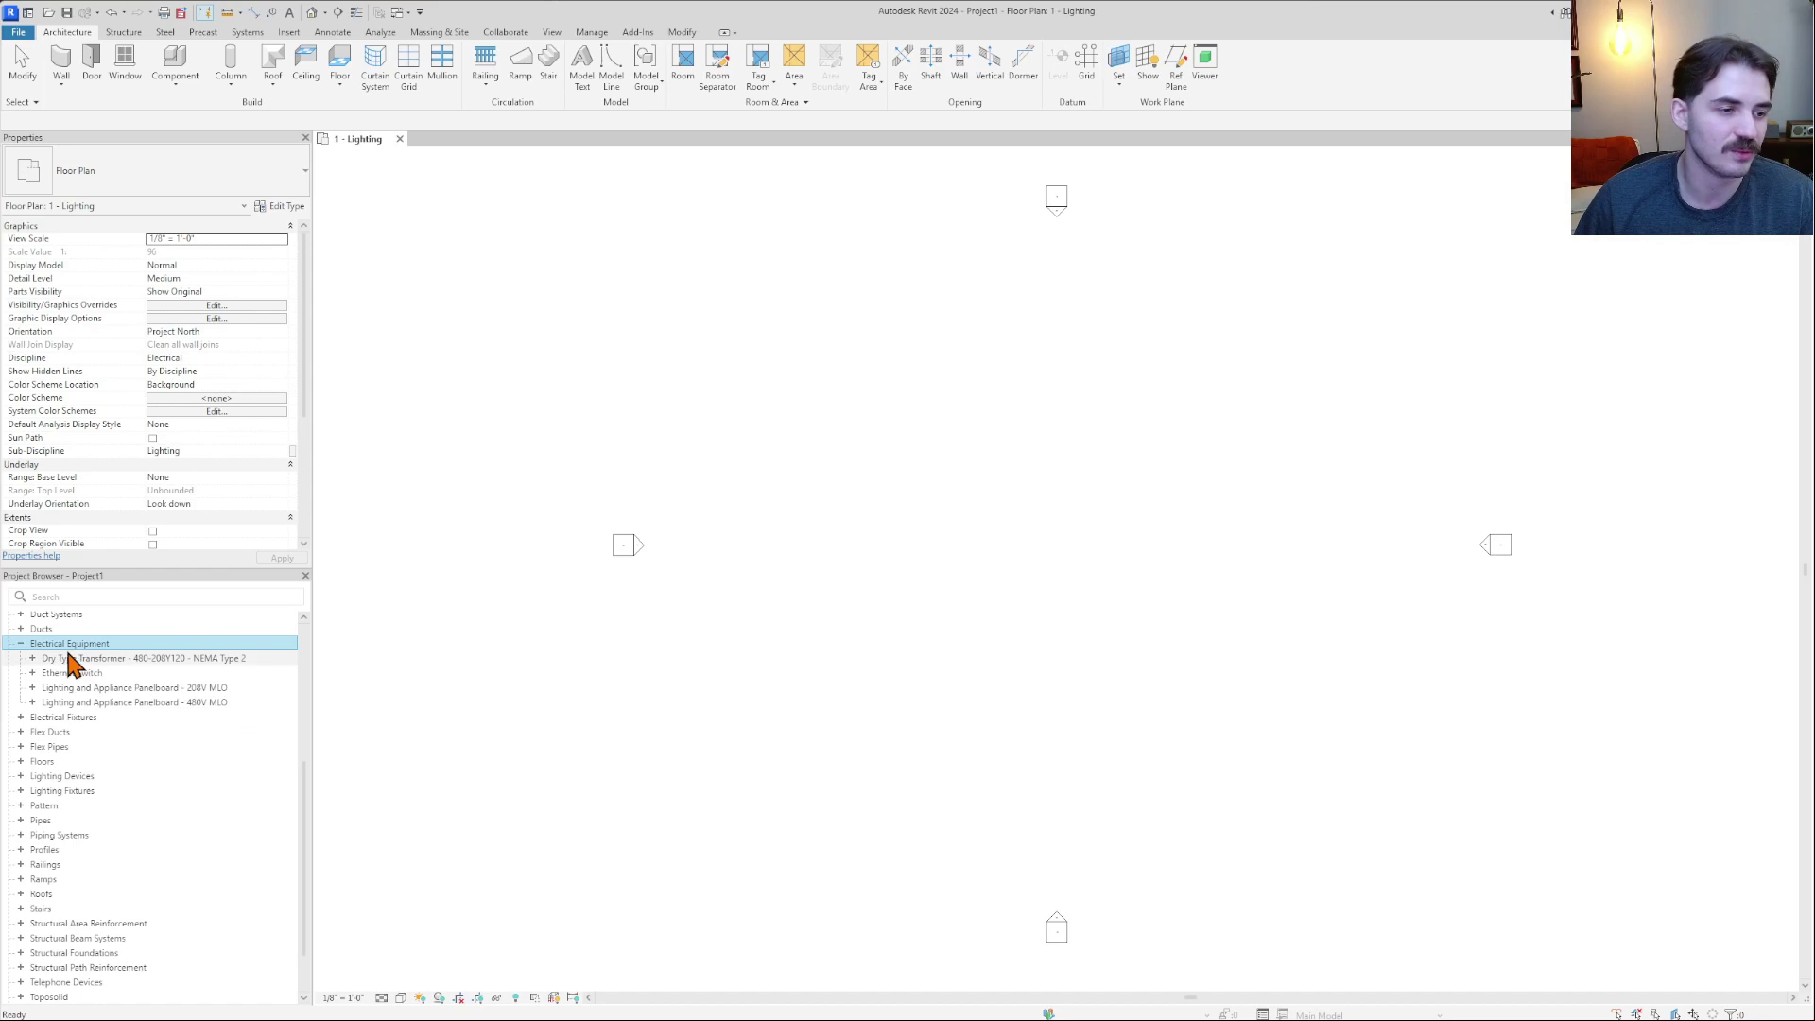
scroll(85, 653, up, 4)
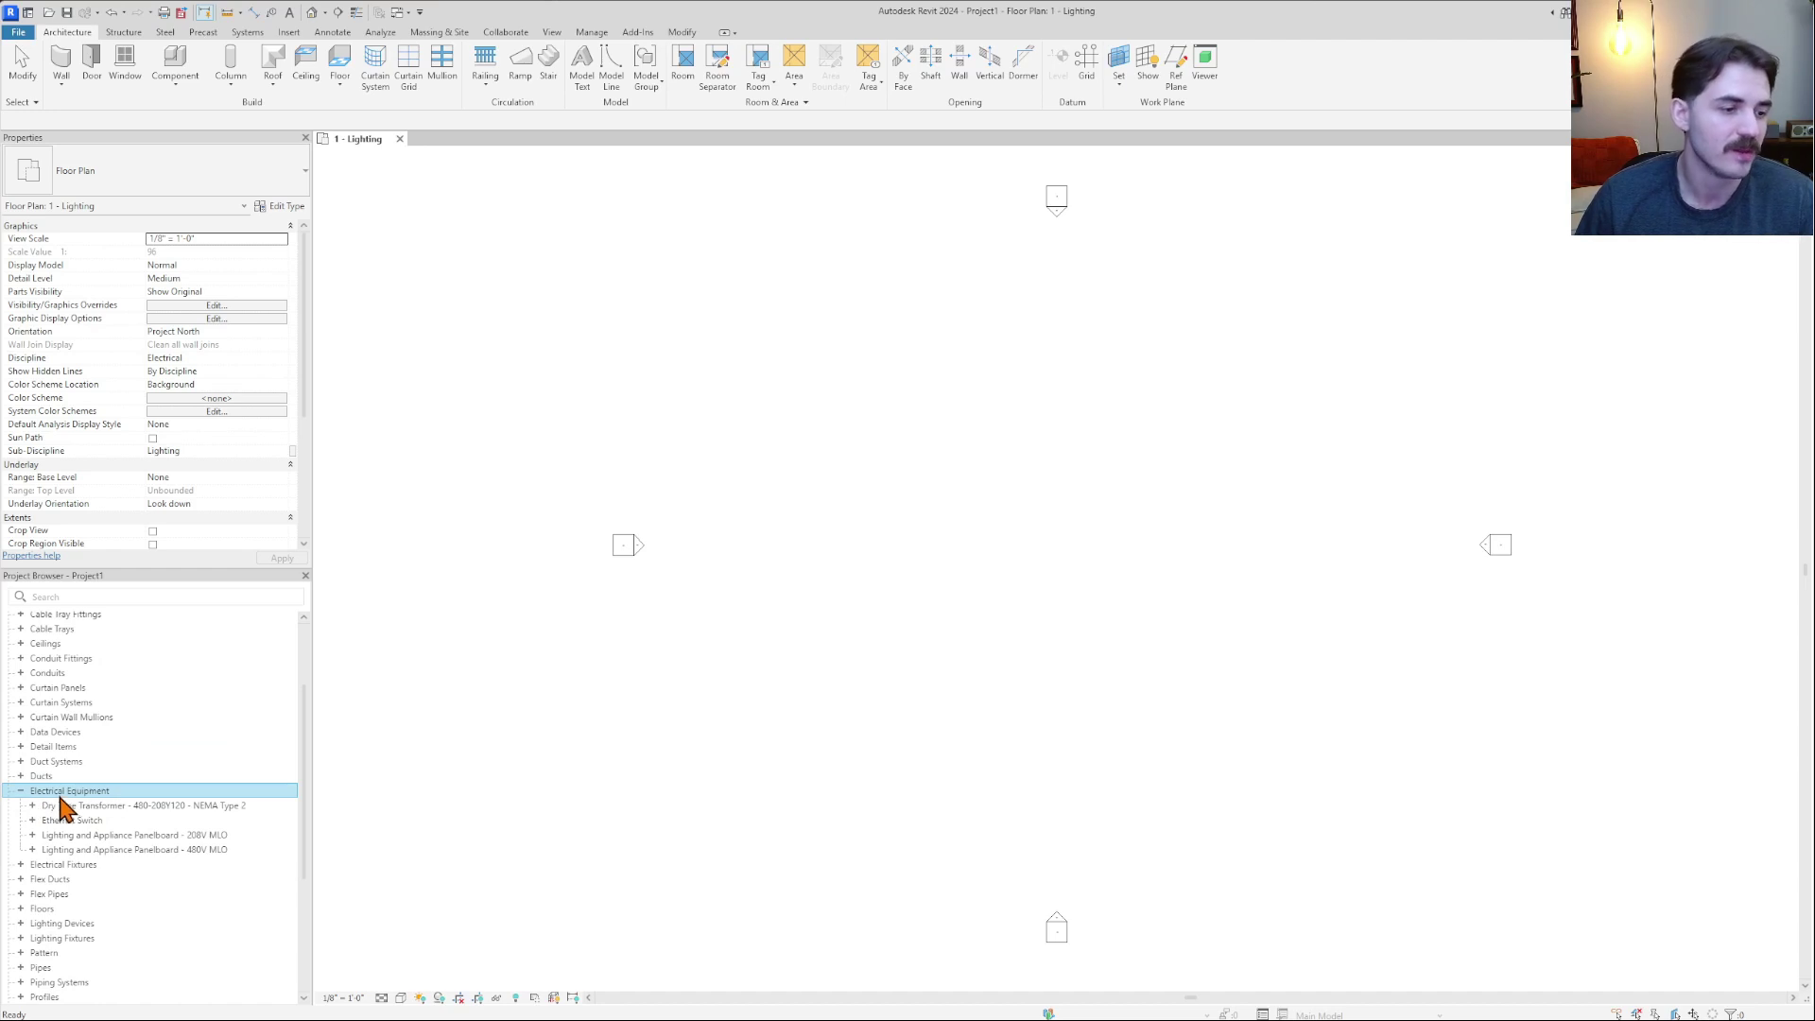
click(104, 805)
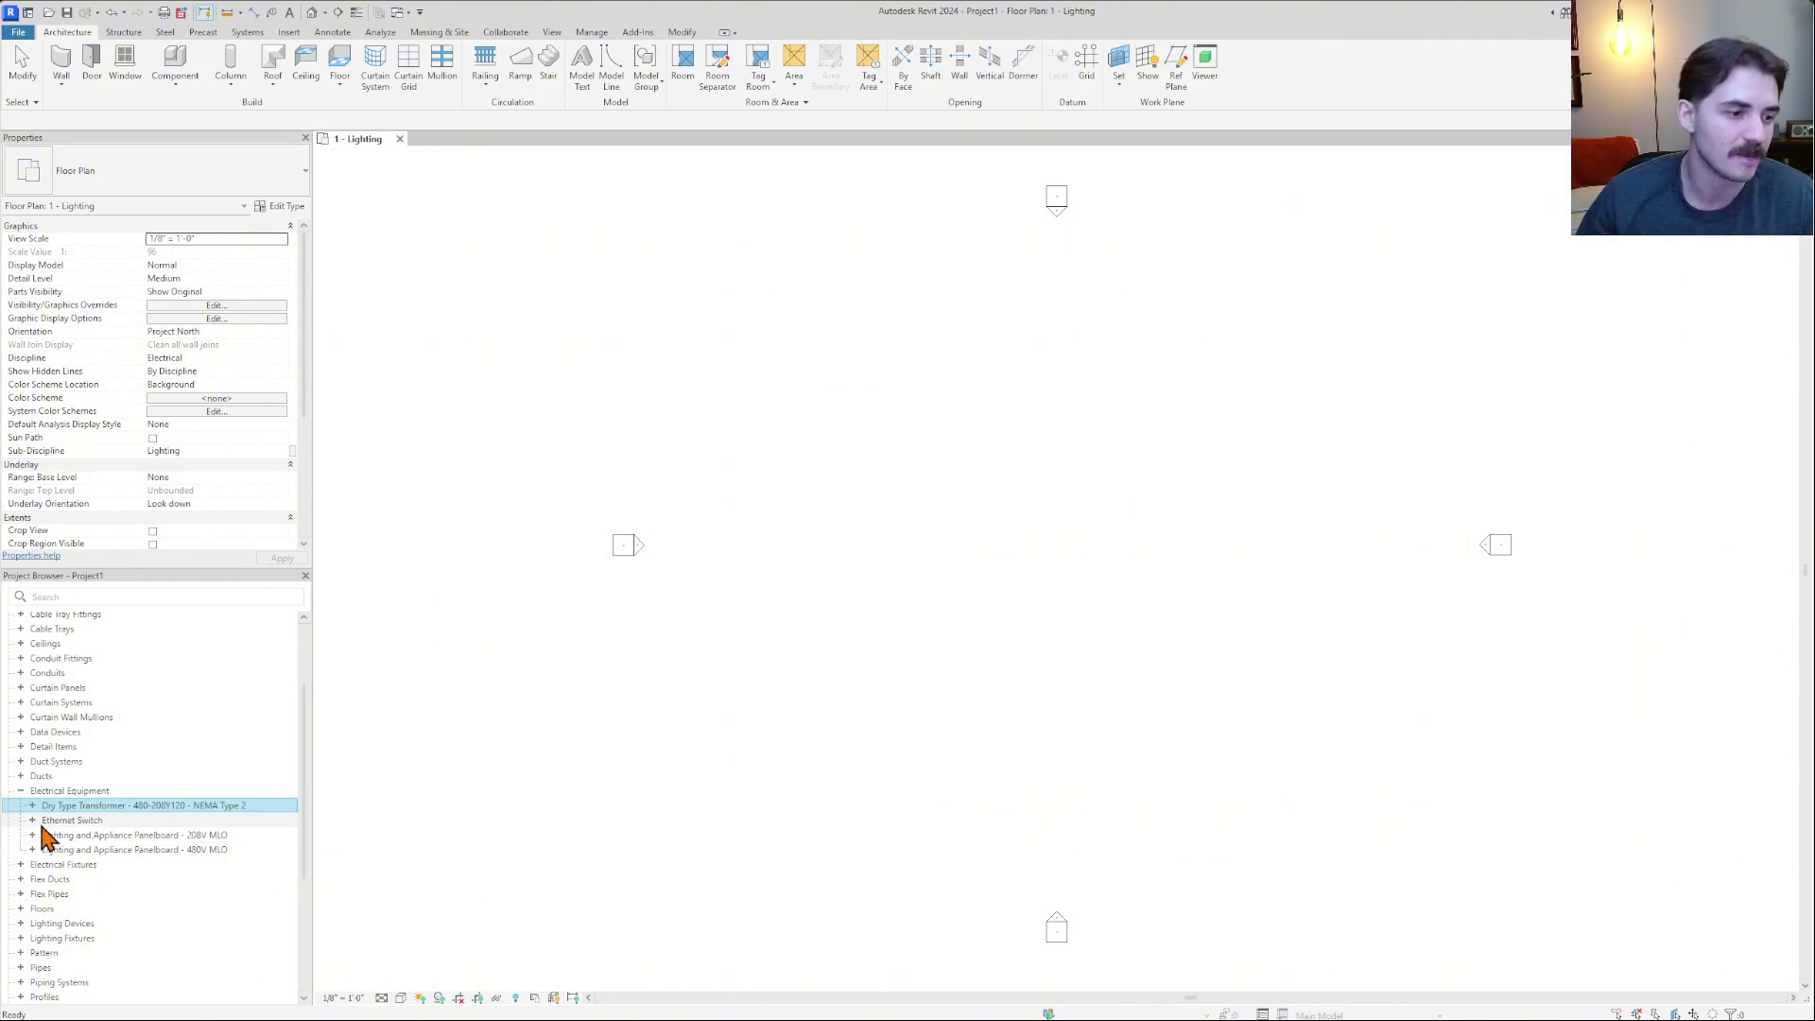
click(20, 791)
click(54, 761)
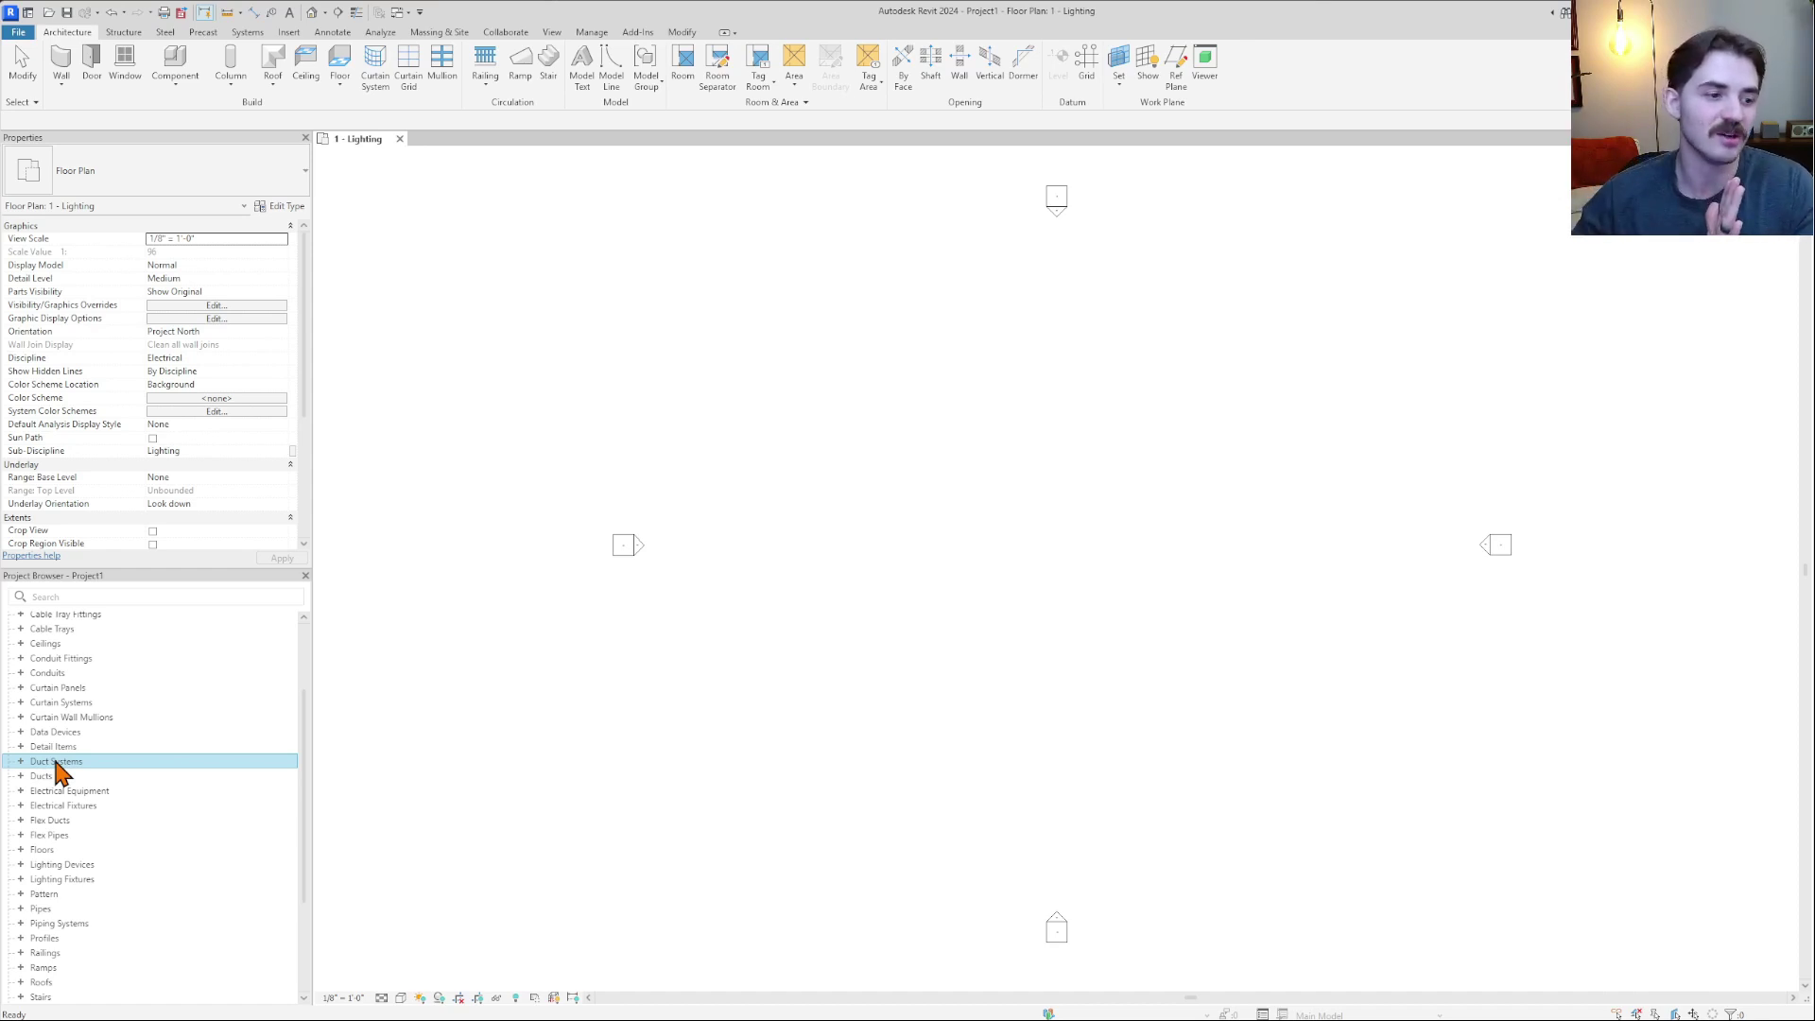
scroll(56, 770, down, 3)
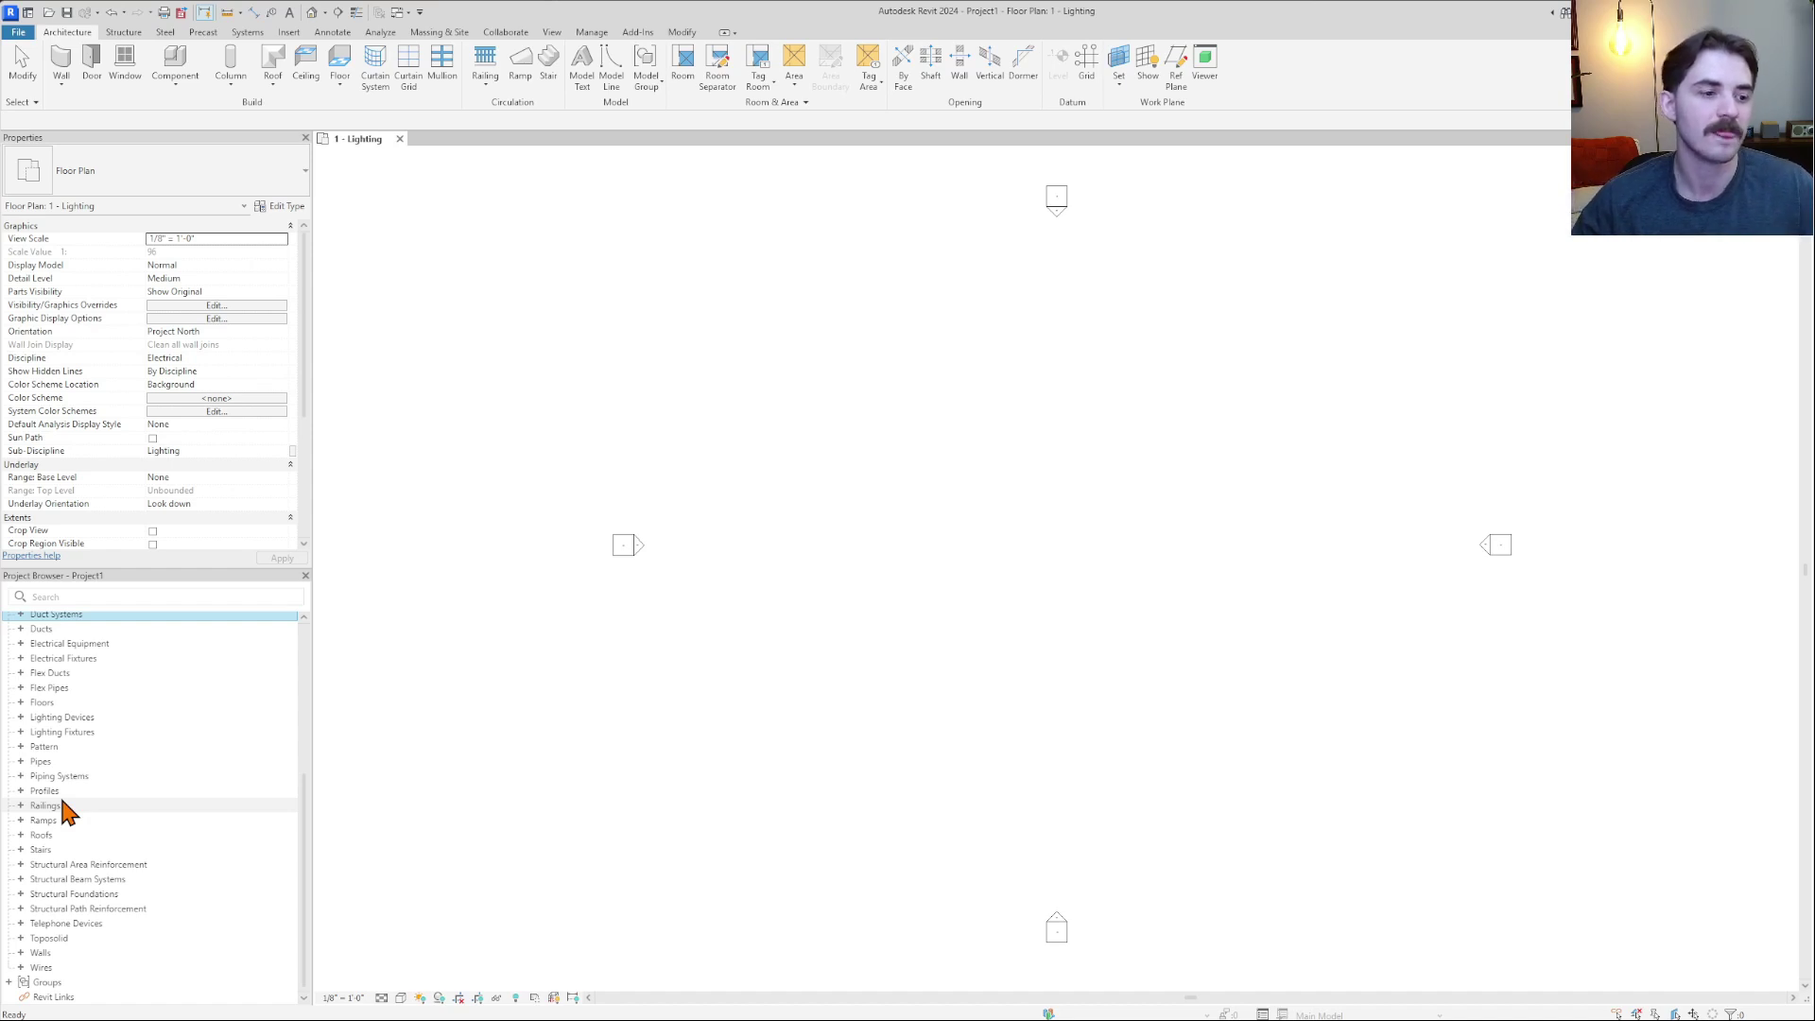
scroll(59, 793, up, 5)
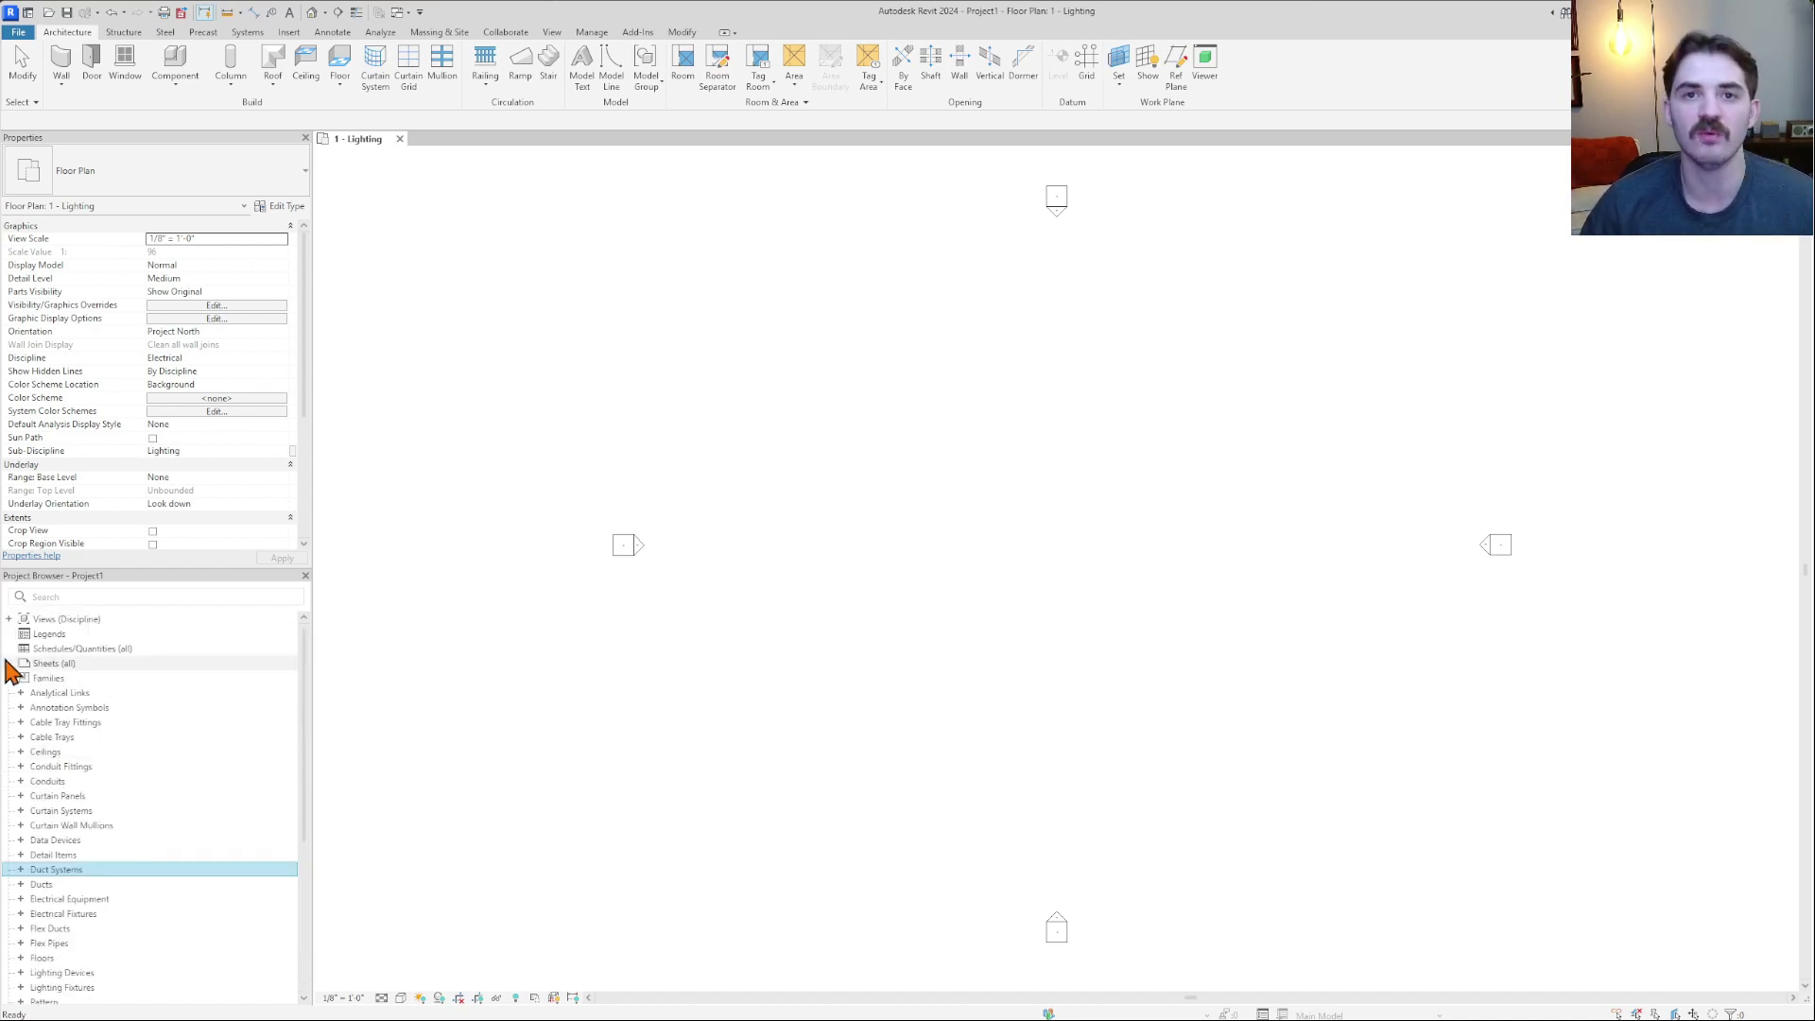